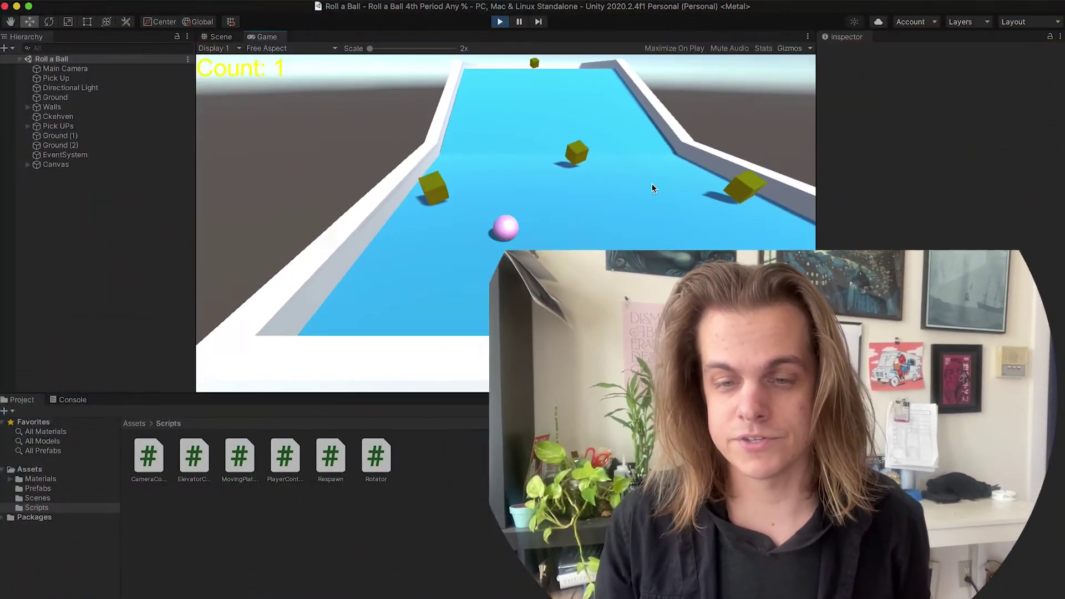
# Roll the ball forward along the blue course in the running game, collecting cubes on the way
pyautogui.press('Up')
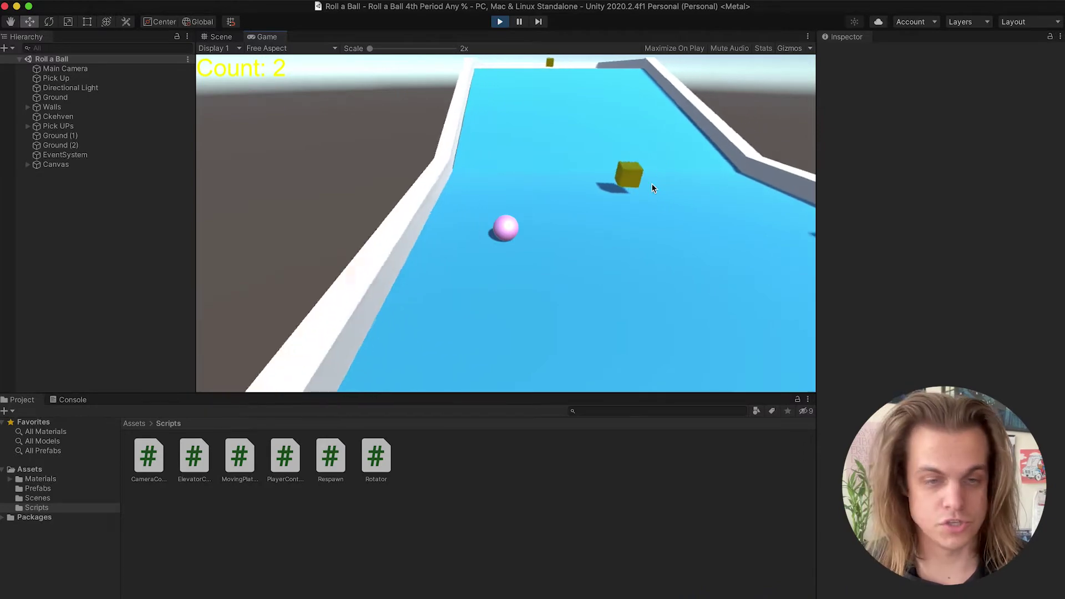
pyautogui.press('Up')
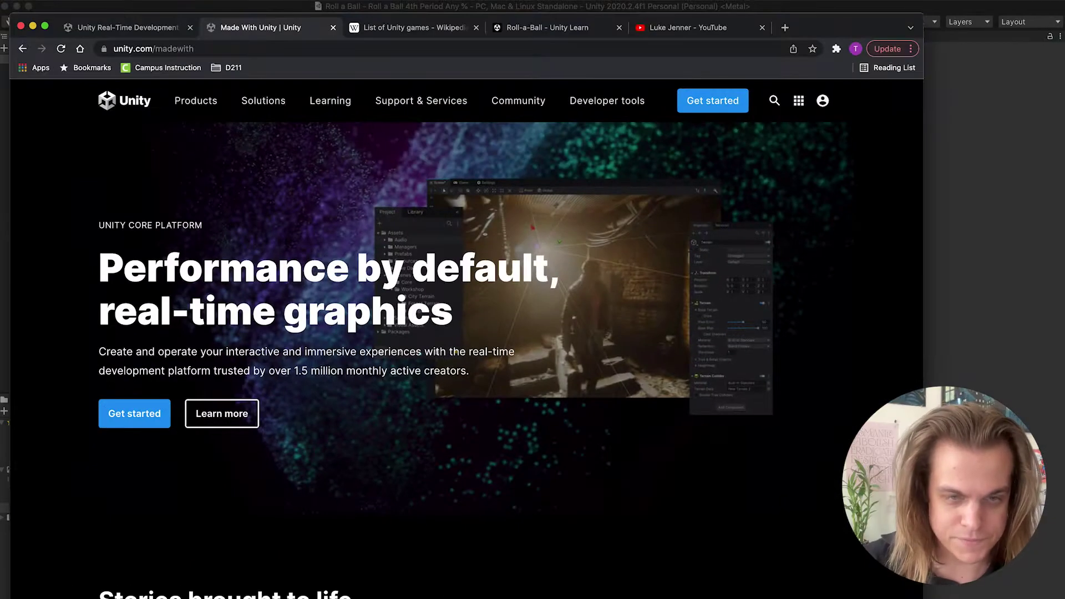
# Switch to Chrome and look over the Unity home page and the projects showcased on the Made With Unity page
pyautogui.click(97, 31)
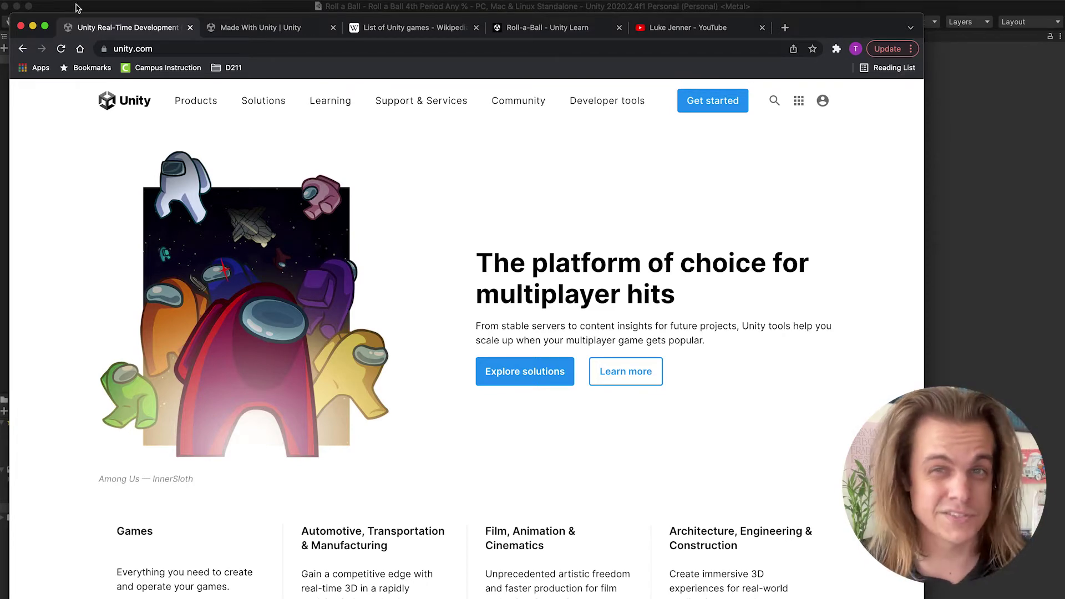
pyautogui.click(225, 31)
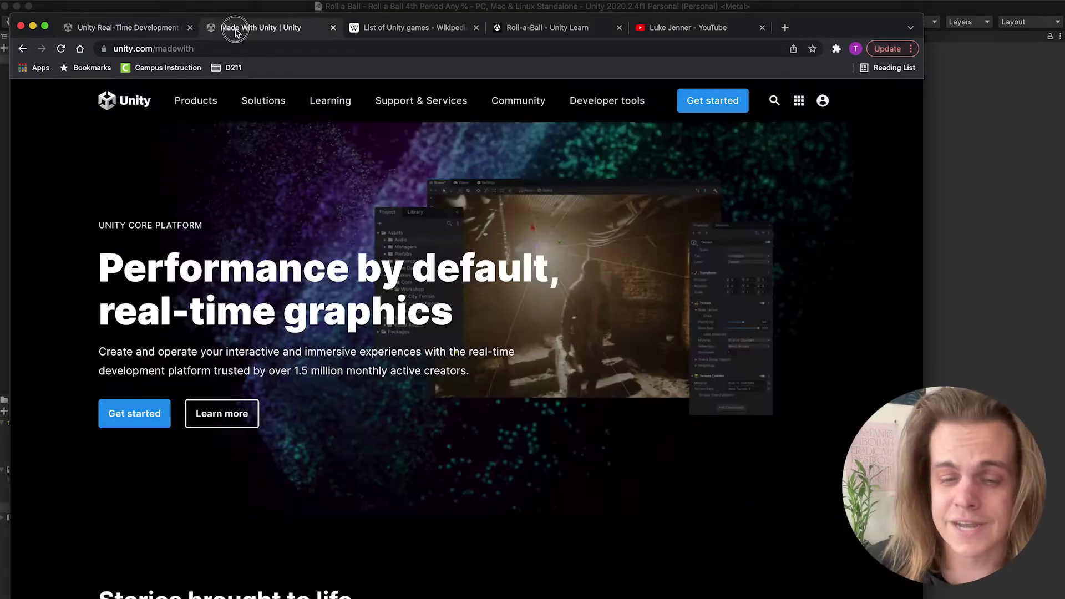
pyautogui.scroll(-7, 237, 262)
pyautogui.scroll(-8, 237, 261)
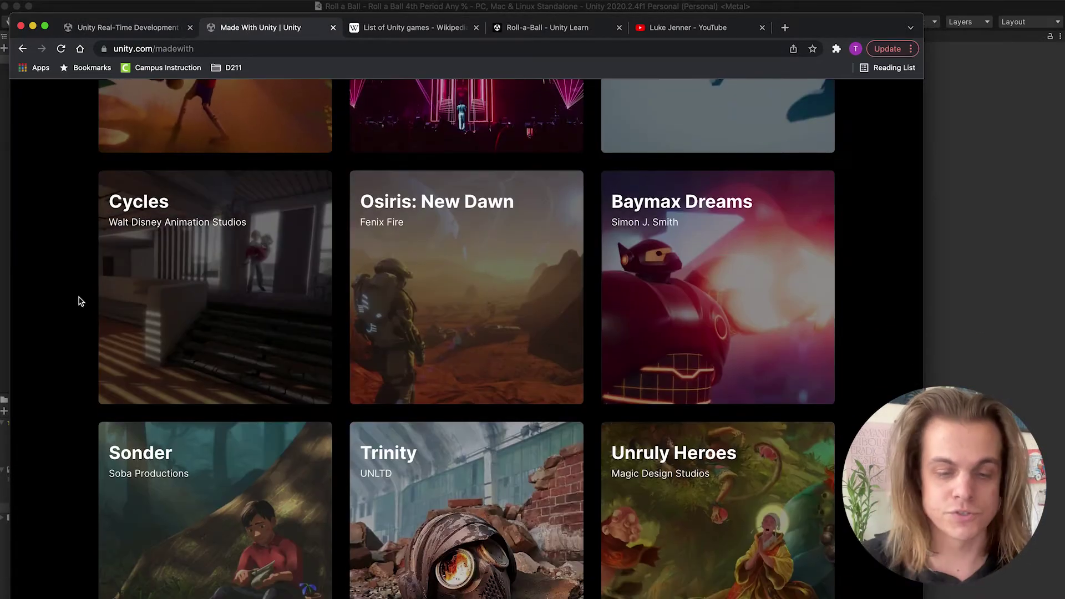
pyautogui.scroll(-3, 77, 300)
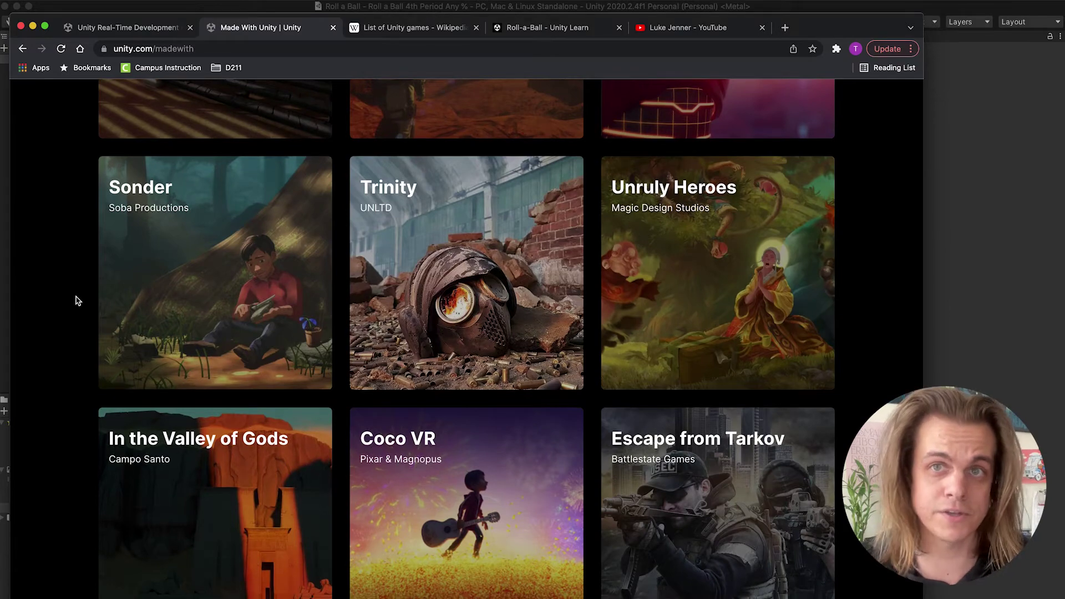
pyautogui.scroll(-15, 78, 300)
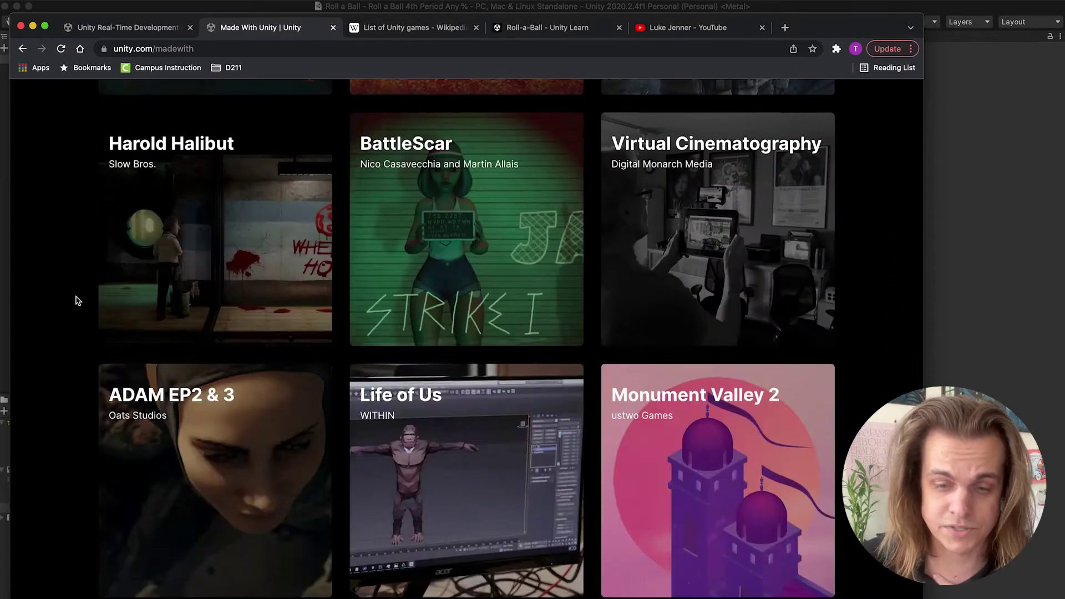
pyautogui.scroll(-5, 75, 300)
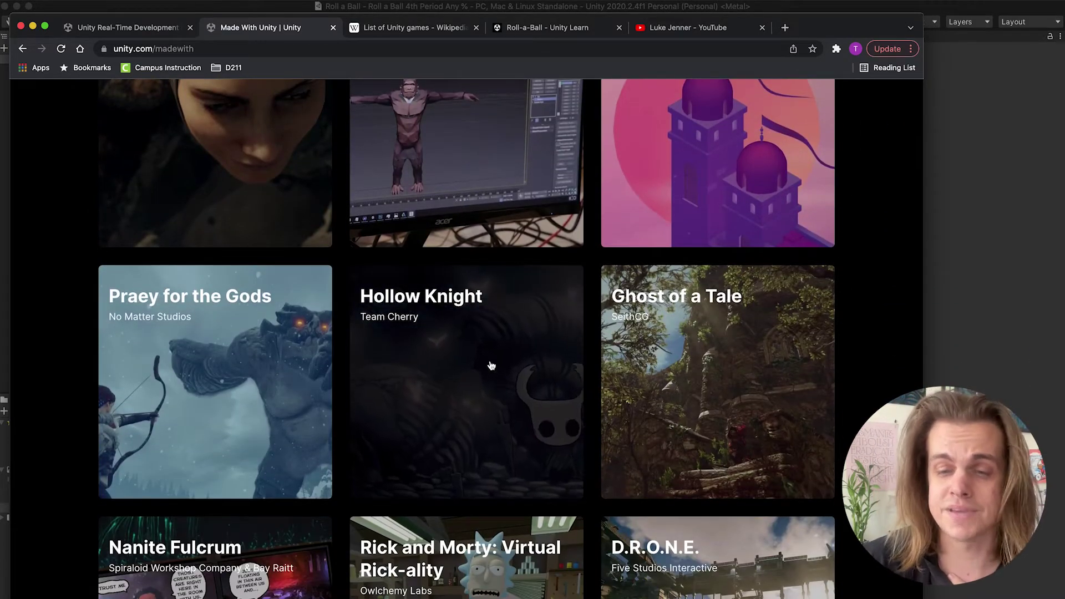
pyautogui.scroll(-12, 476, 382)
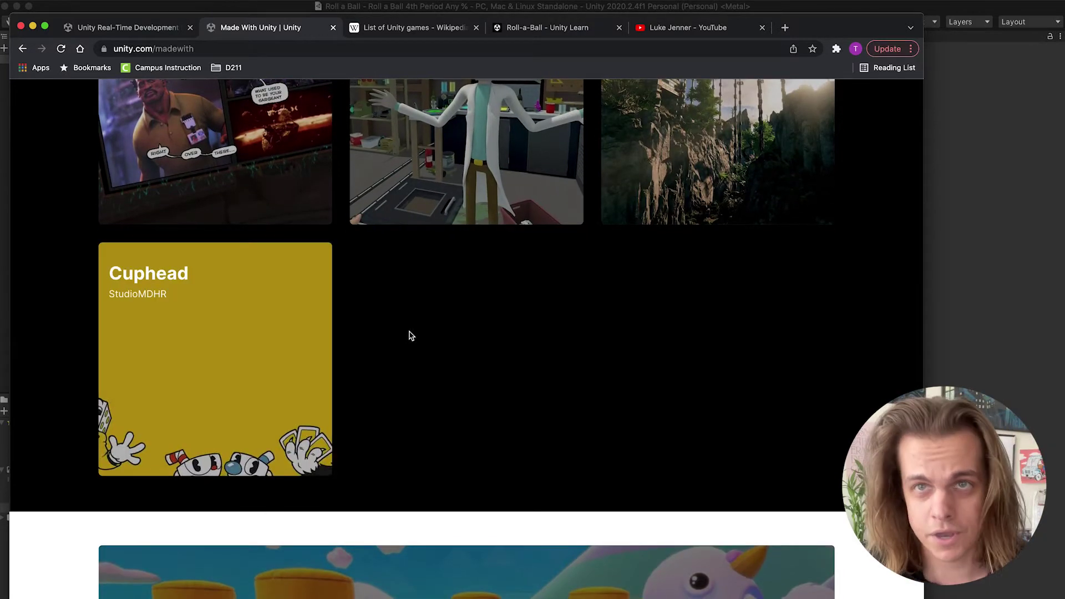
pyautogui.scroll(-1, 444, 342)
# Look over the 2021 titles in Wikipedia's list of Unity games
pyautogui.click(435, 29)
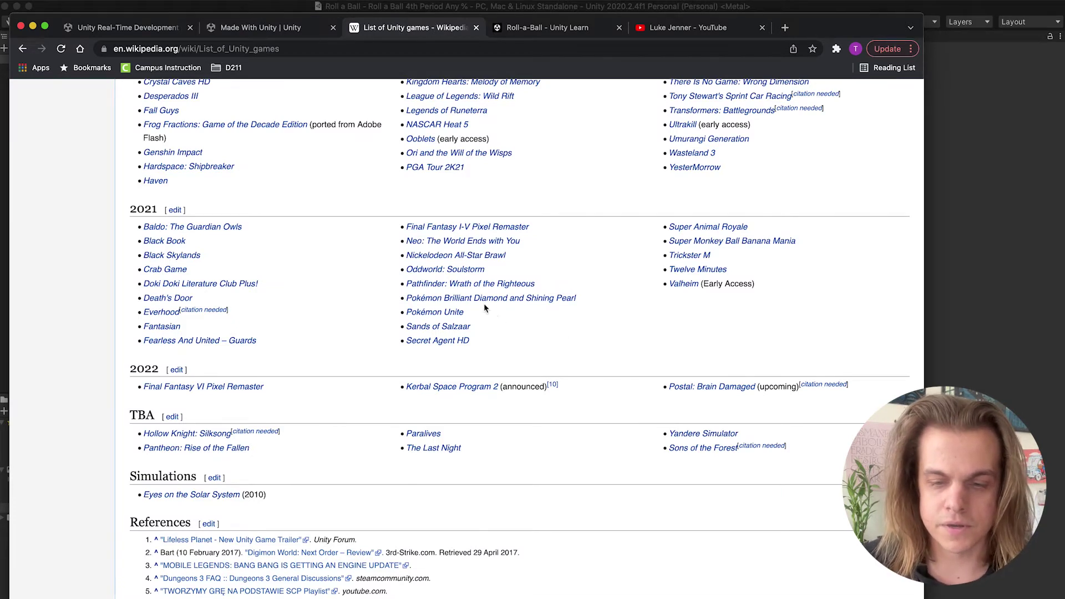
pyautogui.moveTo(483, 311); pyautogui.dragTo(383, 323)
pyautogui.click(379, 307)
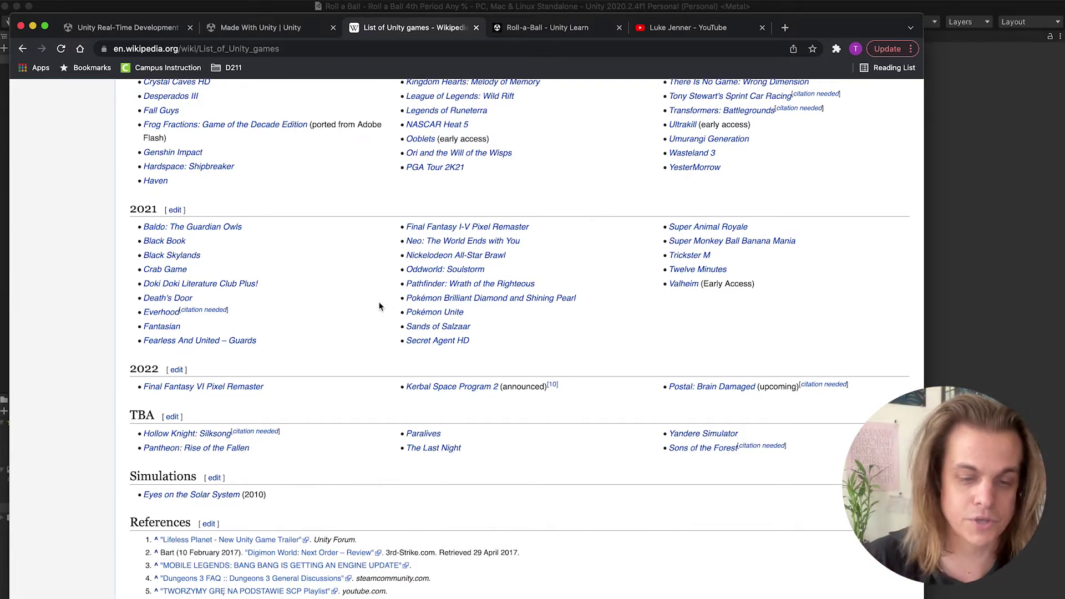
# Review Unity Learn's Roll-a-Ball project page, from its summary and overview video down to the shared community submissions
pyautogui.click(530, 28)
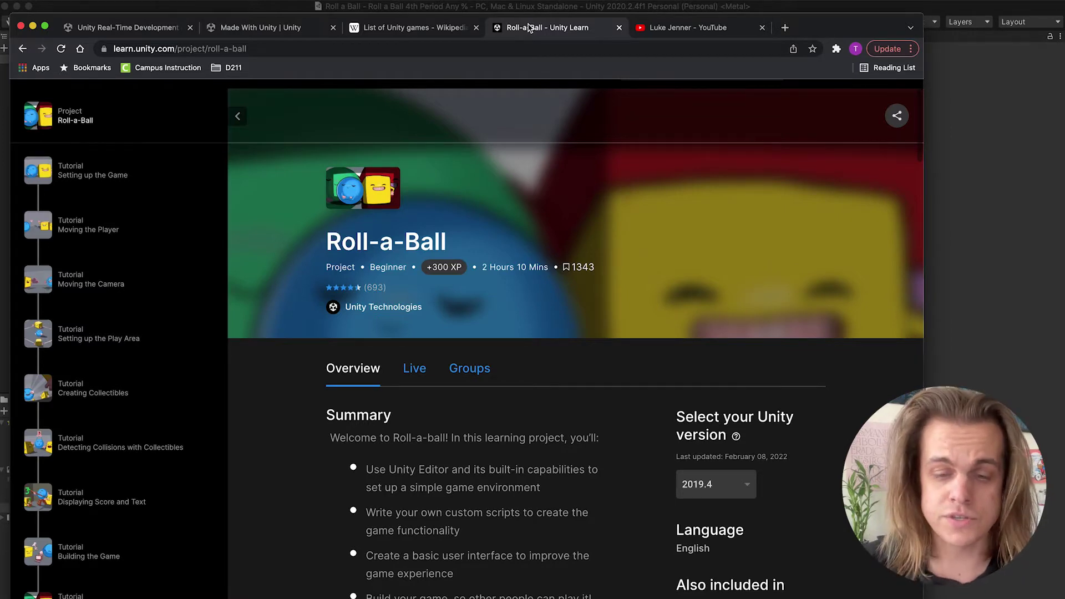
pyautogui.scroll(-10, 528, 116)
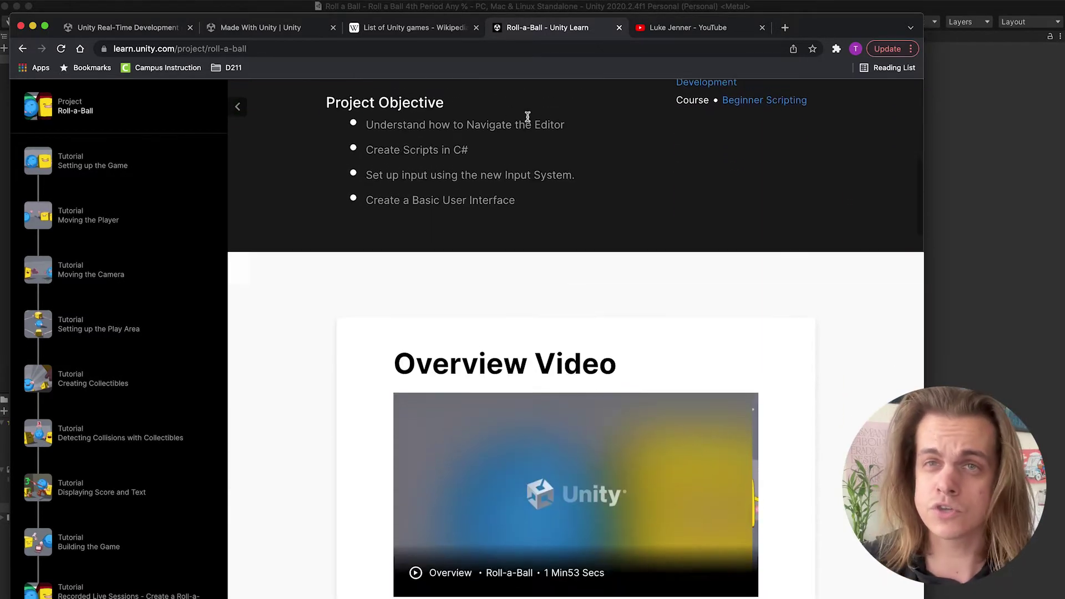
pyautogui.scroll(-3, 528, 118)
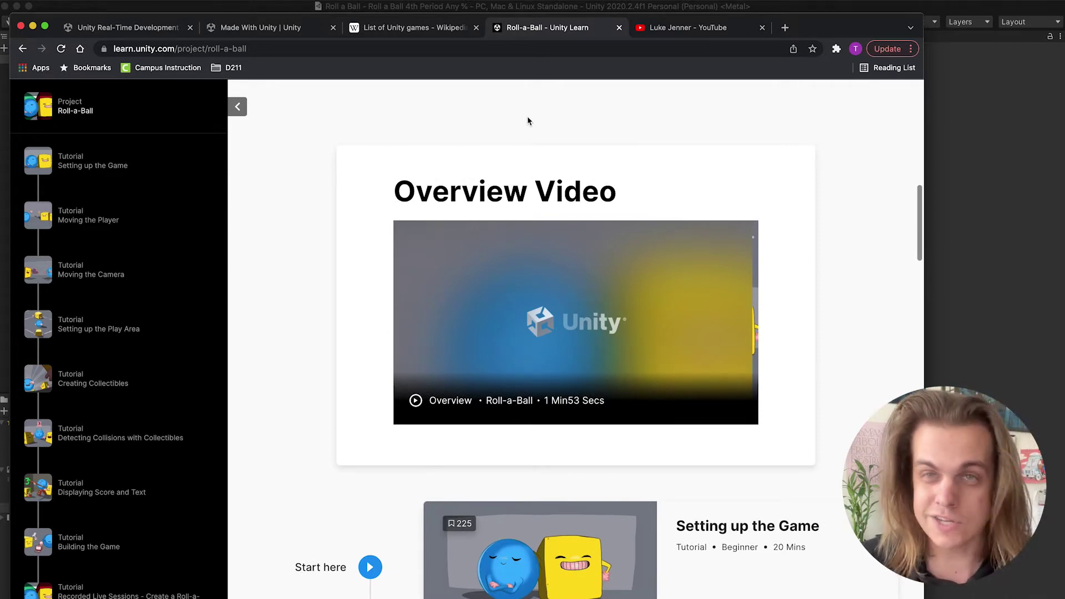
pyautogui.scroll(-15, 527, 121)
pyautogui.scroll(-20, 528, 121)
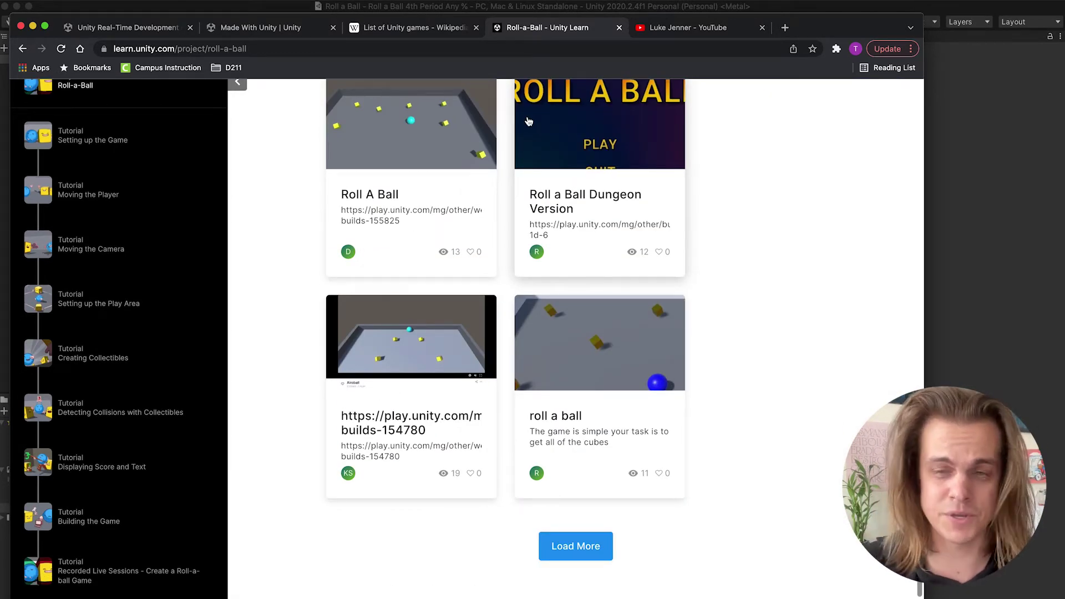
# Browse the YouTube channel's uploaded videos down to the older Unity and Blender tutorials
pyautogui.click(674, 25)
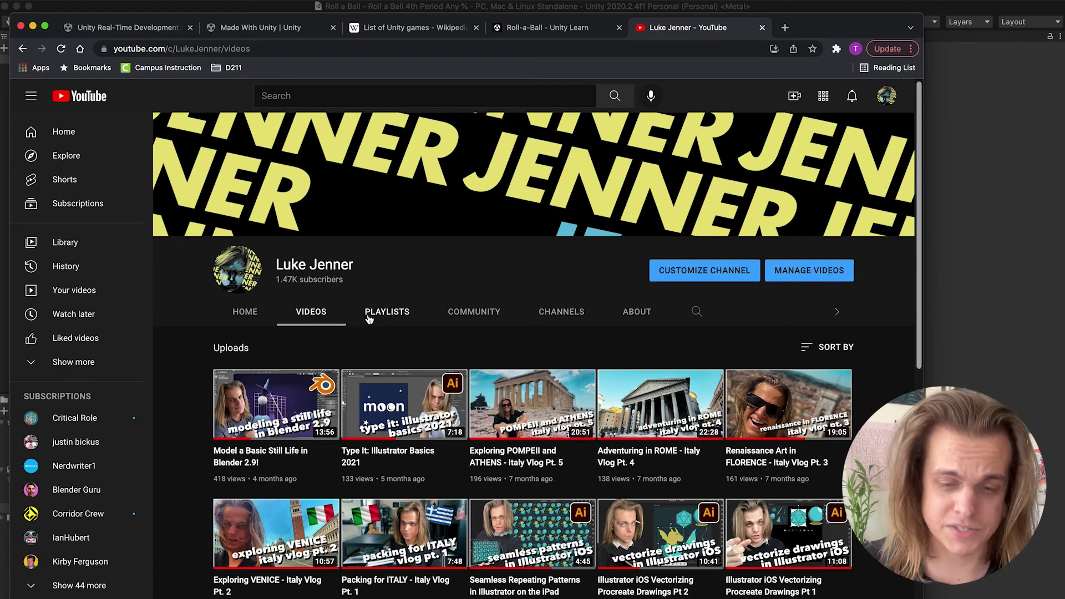
pyautogui.scroll(-13, 369, 319)
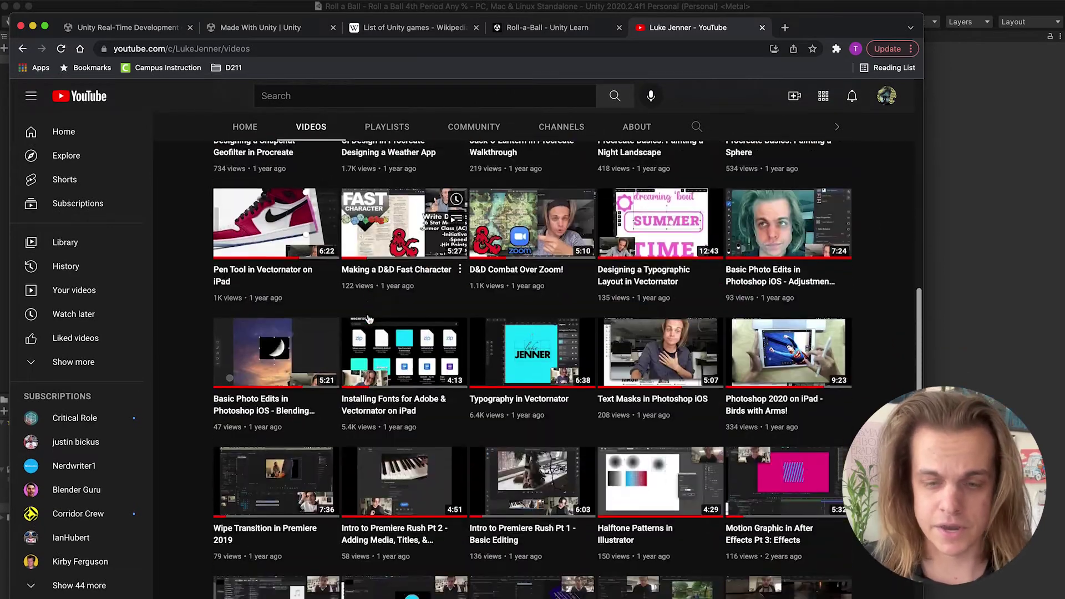
pyautogui.scroll(-9, 369, 319)
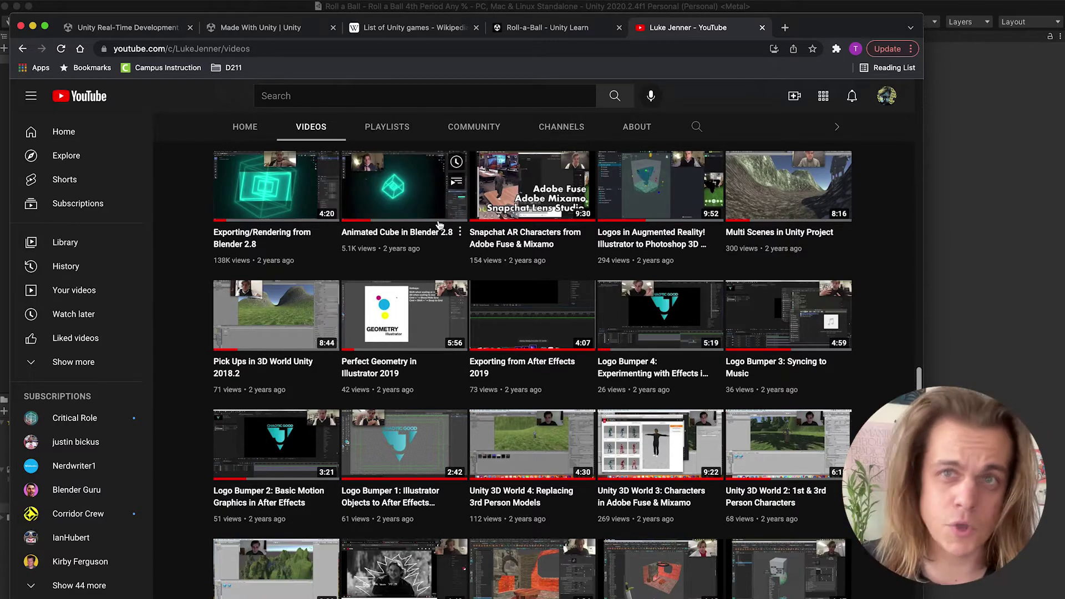
# Switch to Unity Hub and create a project named "Roll a Ball Tutorial" from the 3D Core template with editor version 2020.2.4f1
pyautogui.hotkey('ctrl', 'Up')
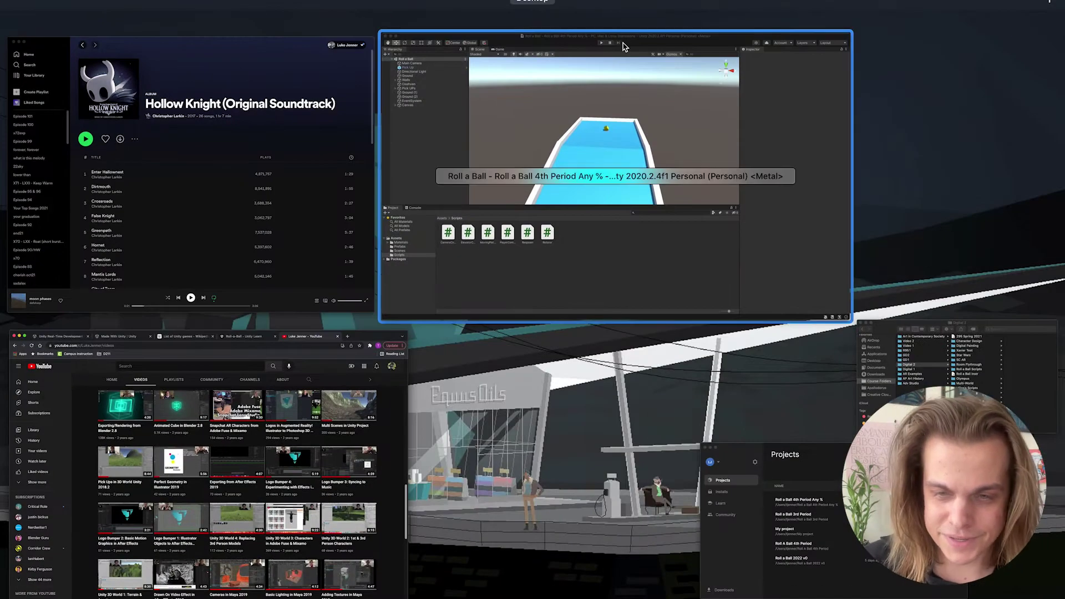
pyautogui.click(602, 47)
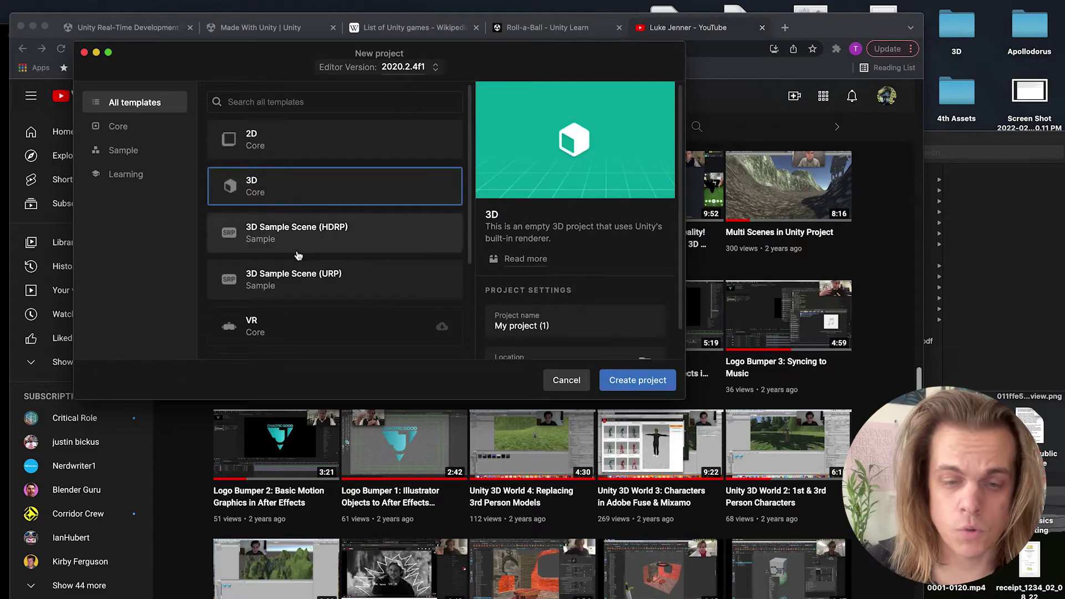
pyautogui.scroll(-2, 299, 256)
pyautogui.scroll(-3, 298, 256)
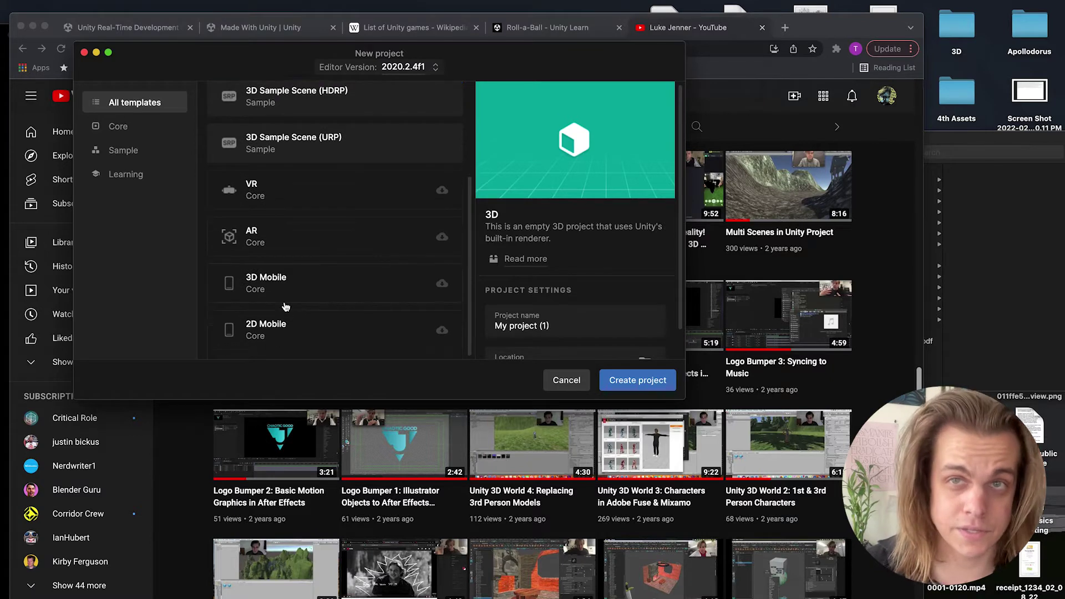
pyautogui.scroll(5, 286, 307)
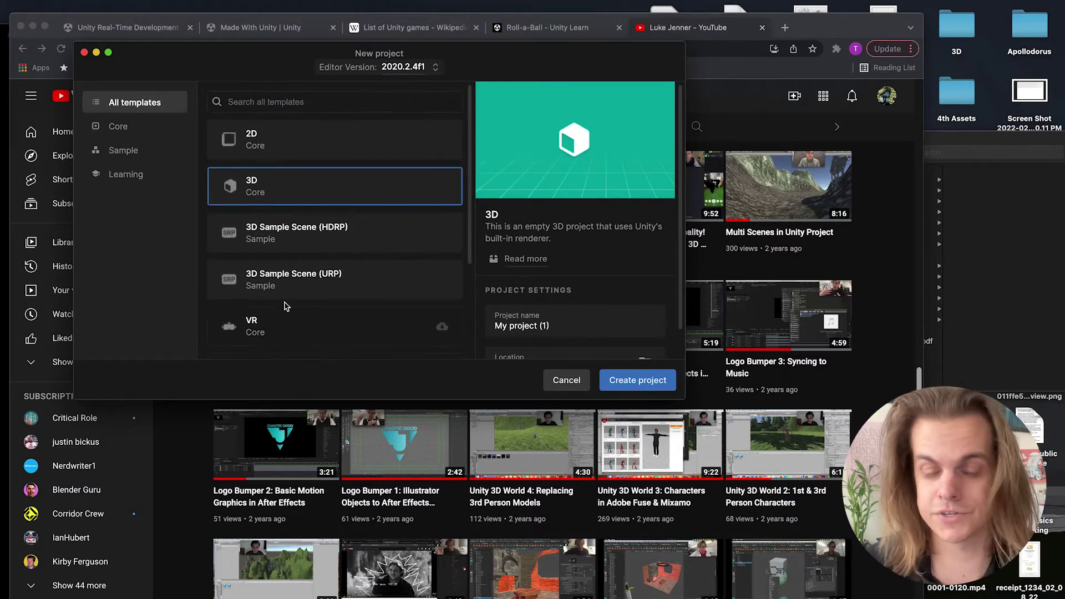
pyautogui.scroll(-1, 546, 319)
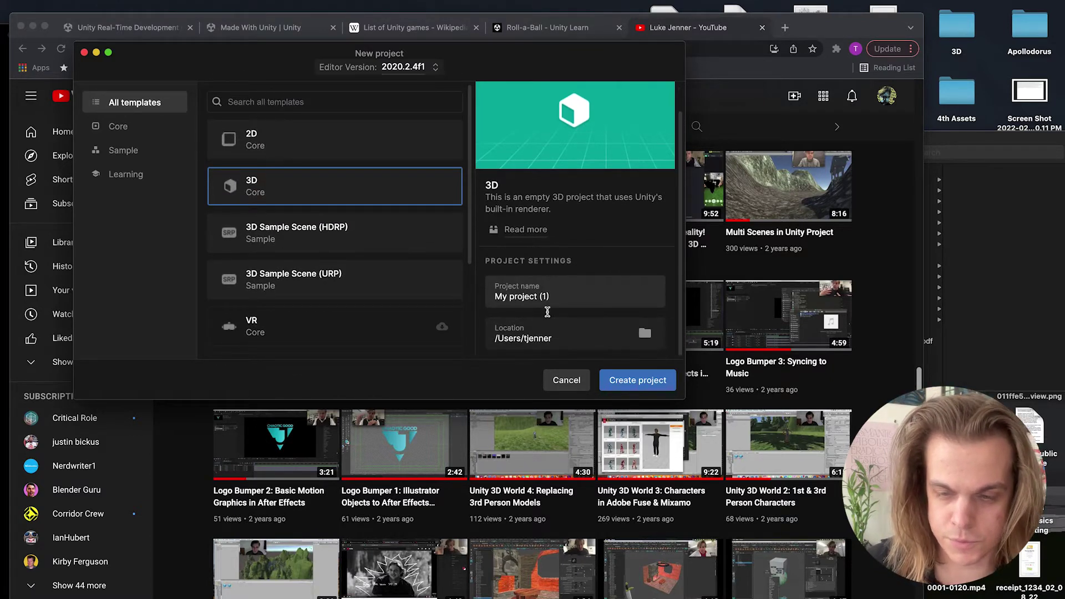
pyautogui.click(545, 298)
pyautogui.press('super+a')
pyautogui.write('Roll a Ball Tutorial')
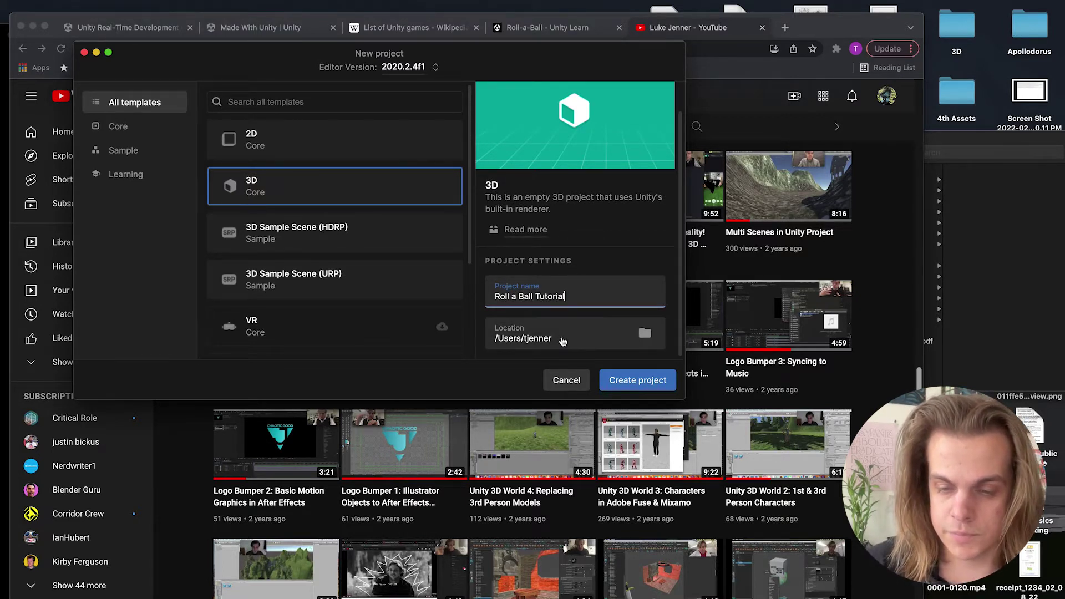
pyautogui.click(639, 382)
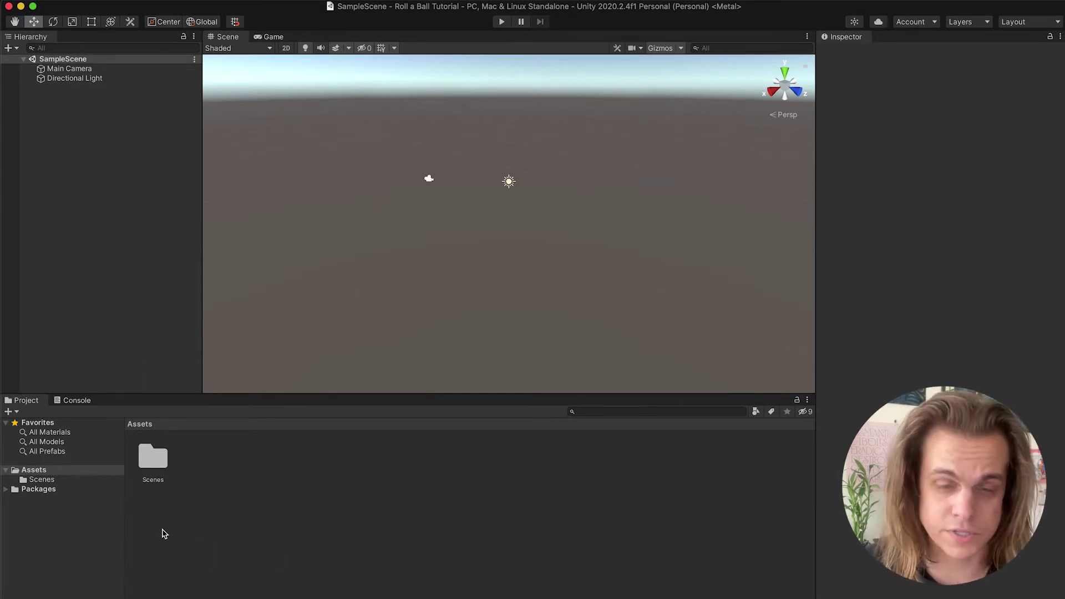
# Zoom and orbit around the new project's empty scene to examine its camera and directional light
pyautogui.scroll(3, 497, 218)
pyautogui.scroll(-3, 497, 218)
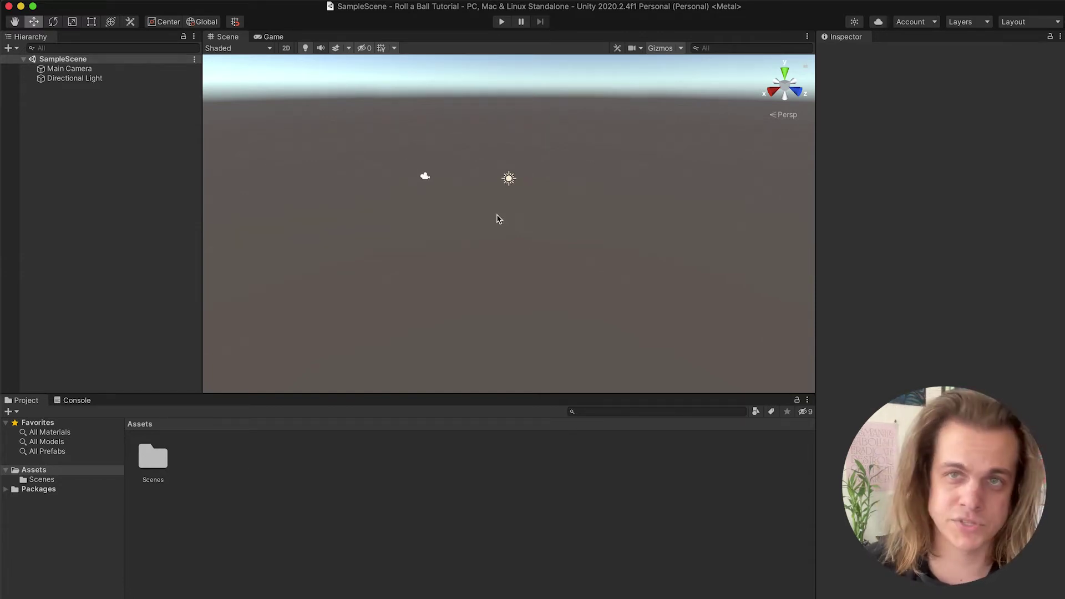
pyautogui.keyDown('alt'); pyautogui.moveTo(497, 212); pyautogui.dragTo(484, 237); pyautogui.keyUp('alt')
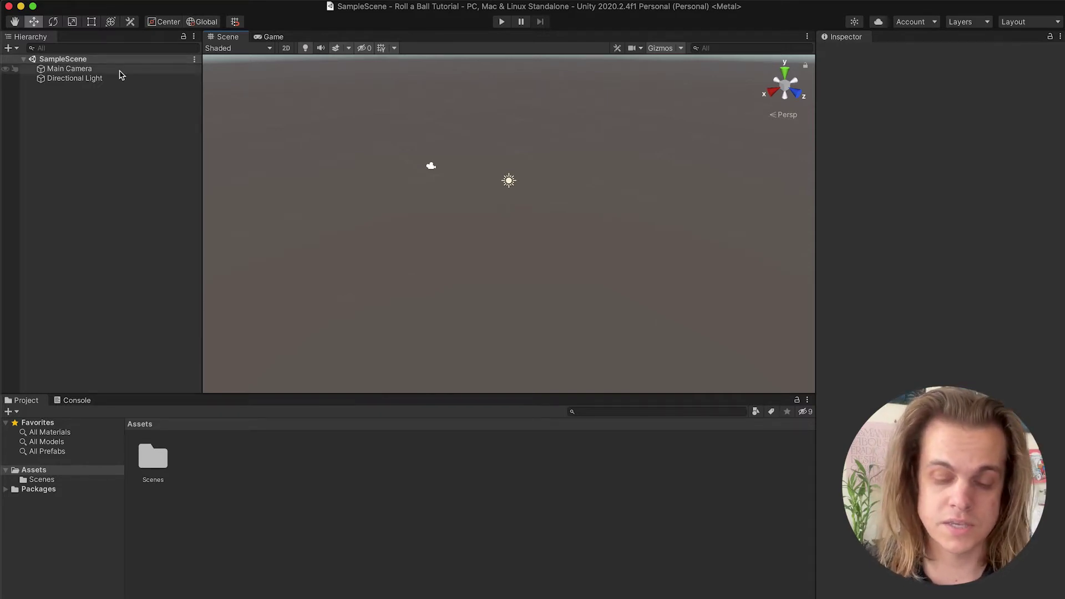
# Cycle through the Hand, Move, Rotate and Scale tools, leaving Scale active
pyautogui.press('q')
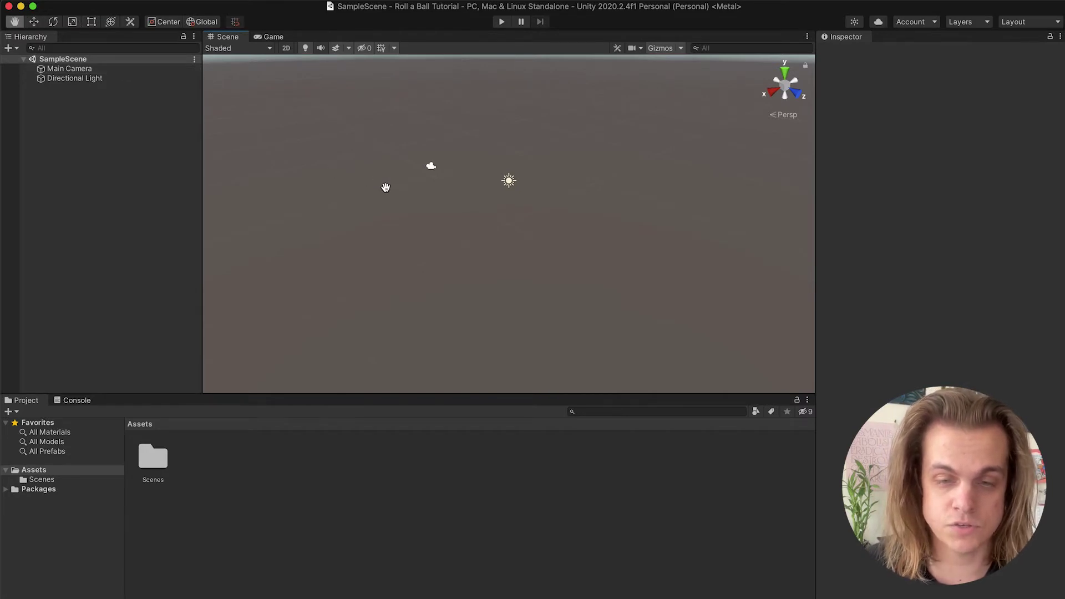
pyautogui.press('w')
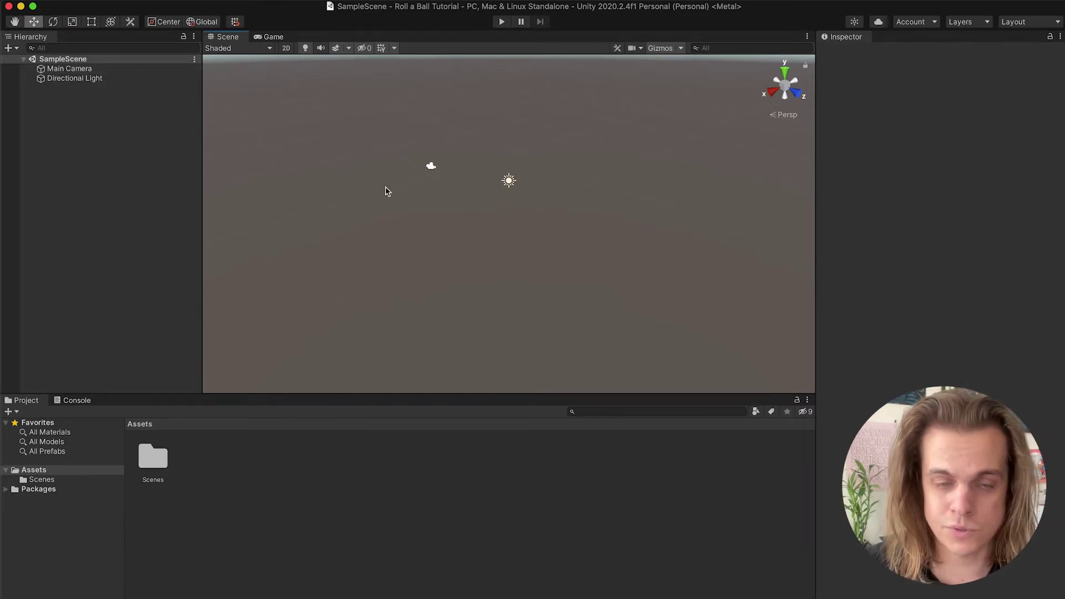
pyautogui.press('e')
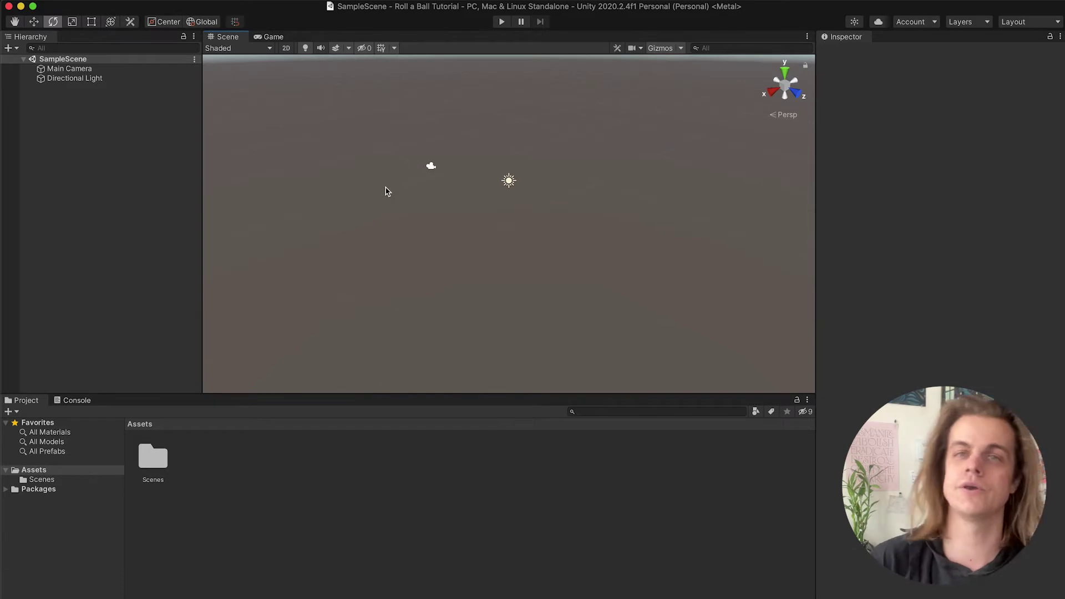
pyautogui.press('r')
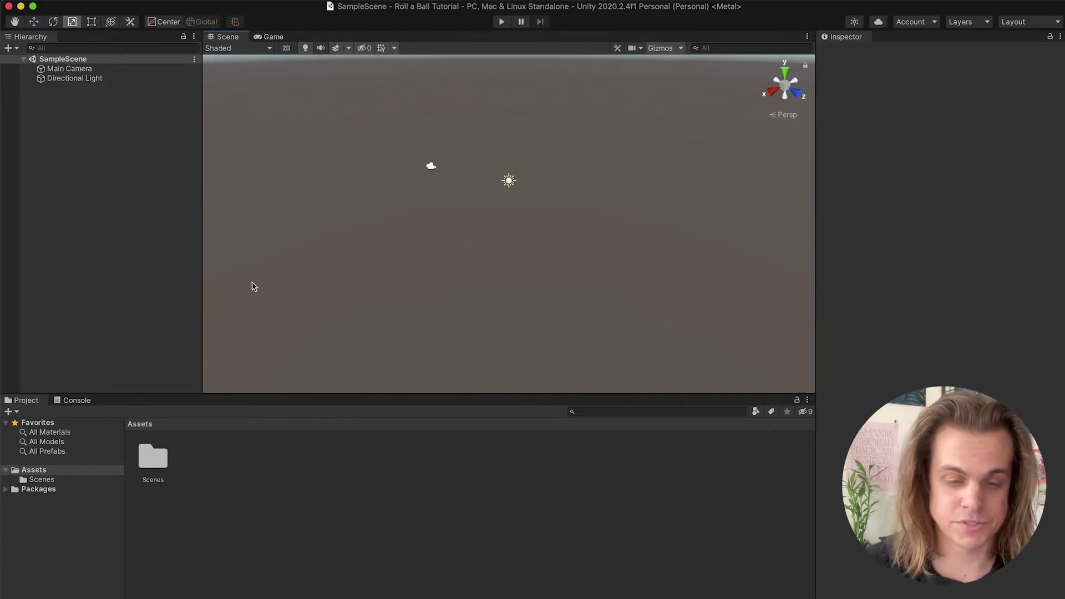
# View the contents of the Scenes folder and return to the Assets folder
pyautogui.click(148, 464)
pyautogui.doubleClick(148, 464)
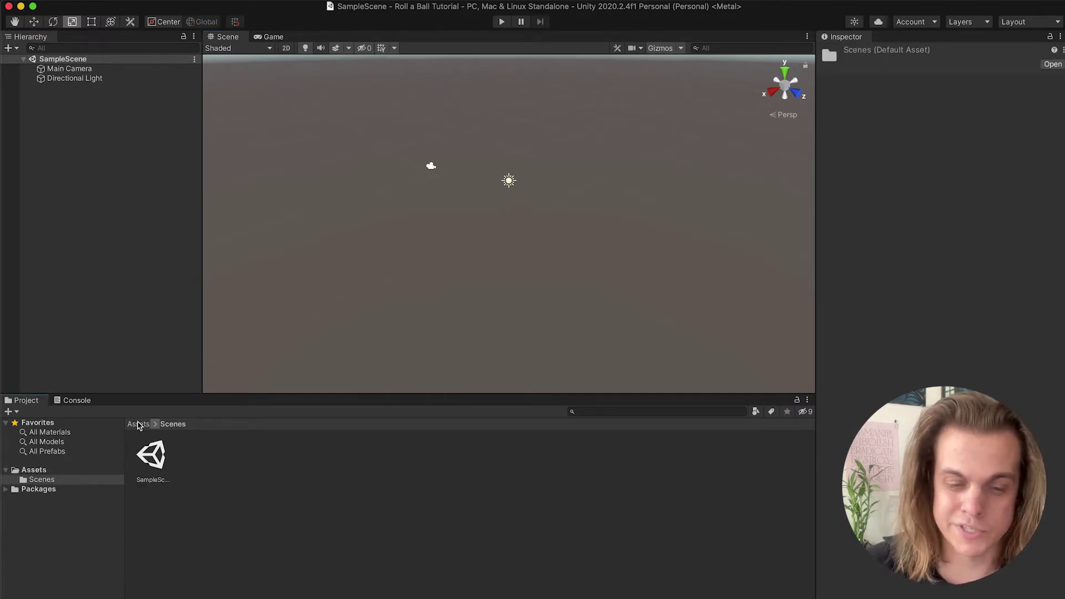
pyautogui.click(139, 424)
# Create a folder named "Materials" in the Assets folder
pyautogui.rightClick(257, 506)
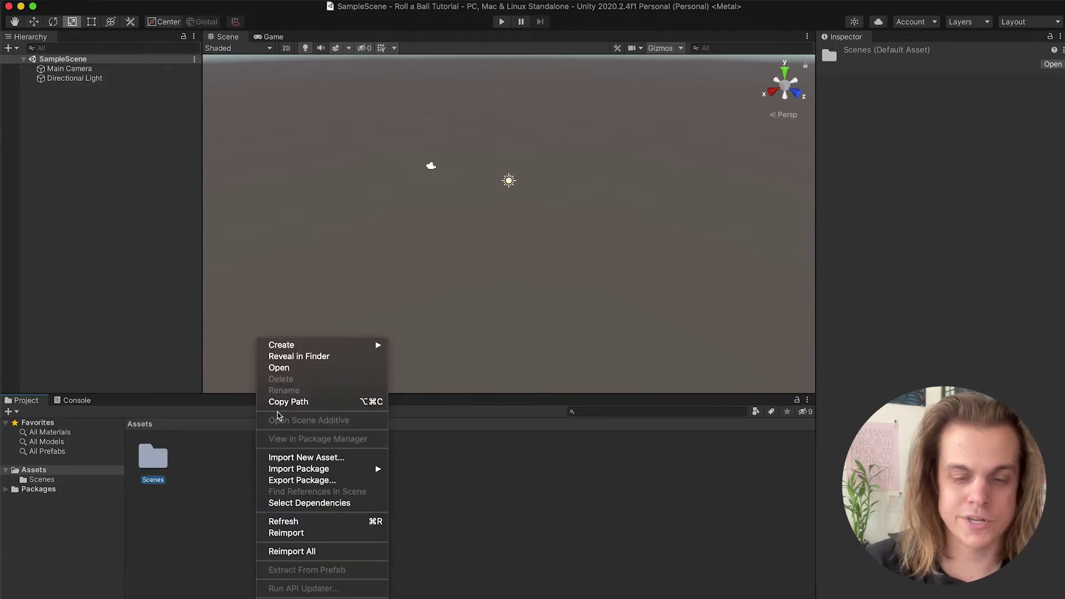
pyautogui.moveTo(284, 346)
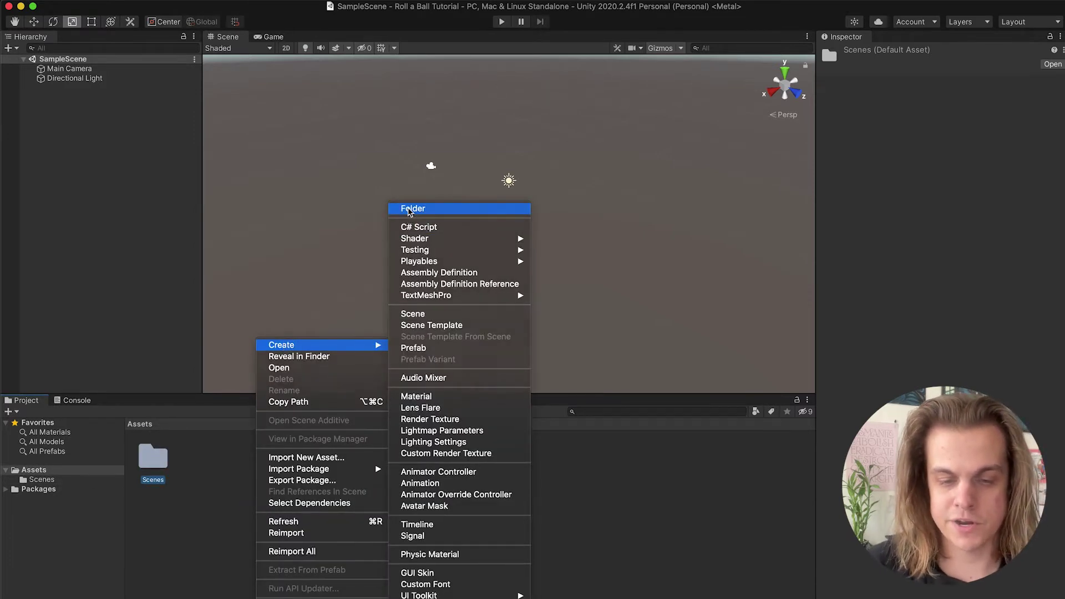
pyautogui.click(412, 209)
pyautogui.write('Materials')
pyautogui.press('Return')
# Create a folder named "Scripts" in the Assets folder
pyautogui.rightClick(299, 466)
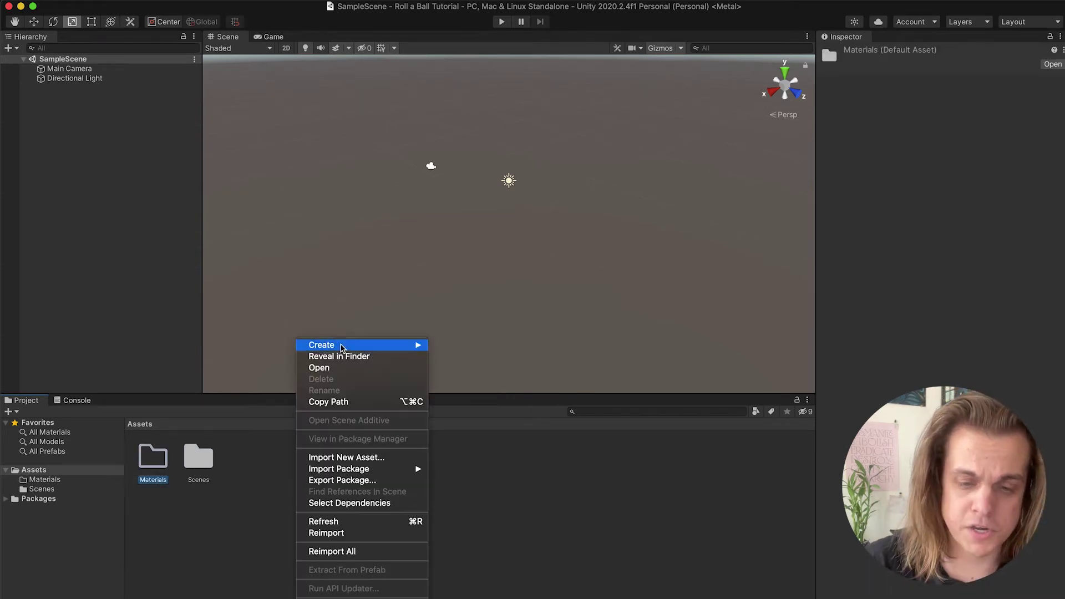
pyautogui.moveTo(350, 348)
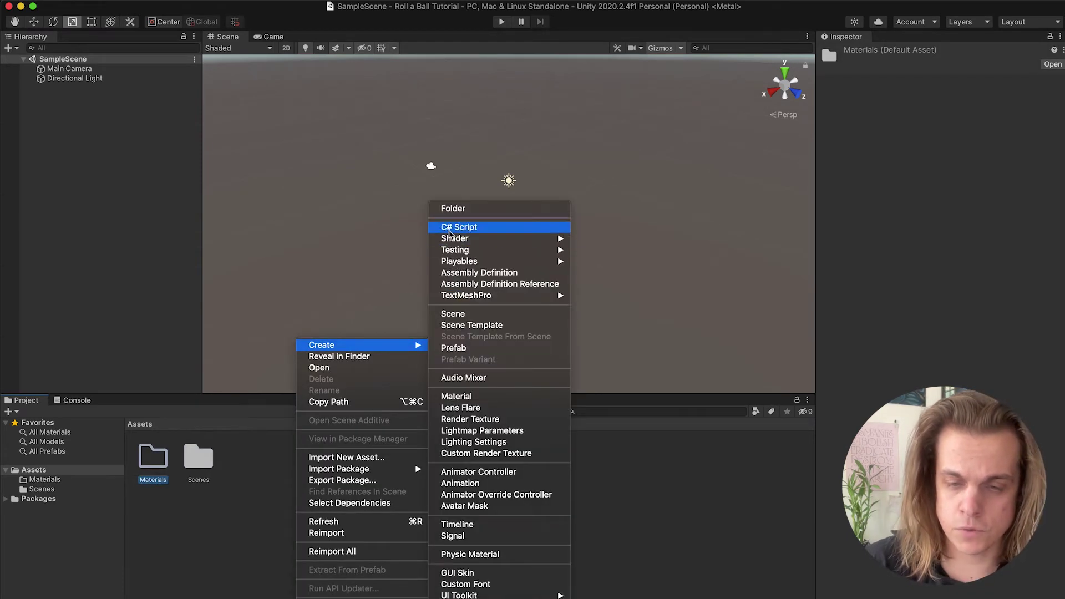
pyautogui.click(448, 209)
pyautogui.write('Scripts')
pyautogui.press('Return')
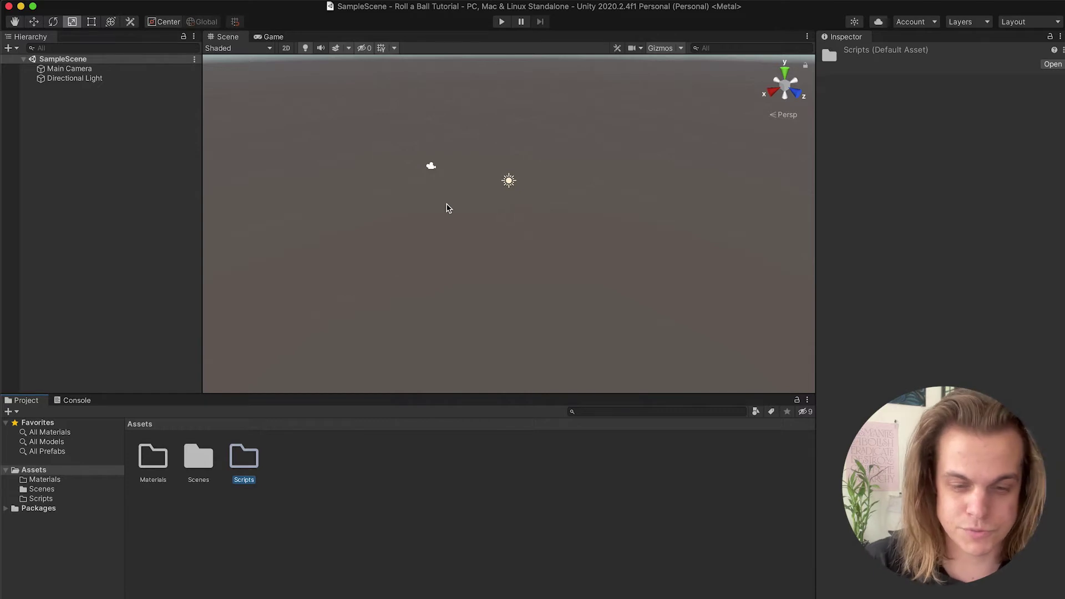
# Create a folder named "Prefabs" in the Assets folder
pyautogui.rightClick(369, 438)
pyautogui.moveTo(412, 351)
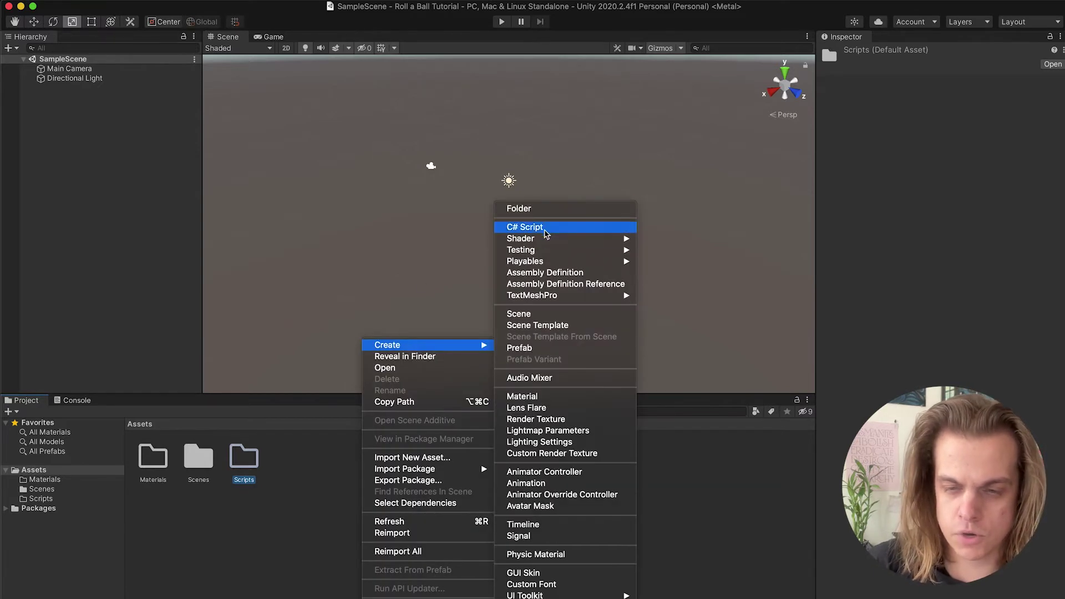
pyautogui.click(539, 210)
pyautogui.write('Pref')
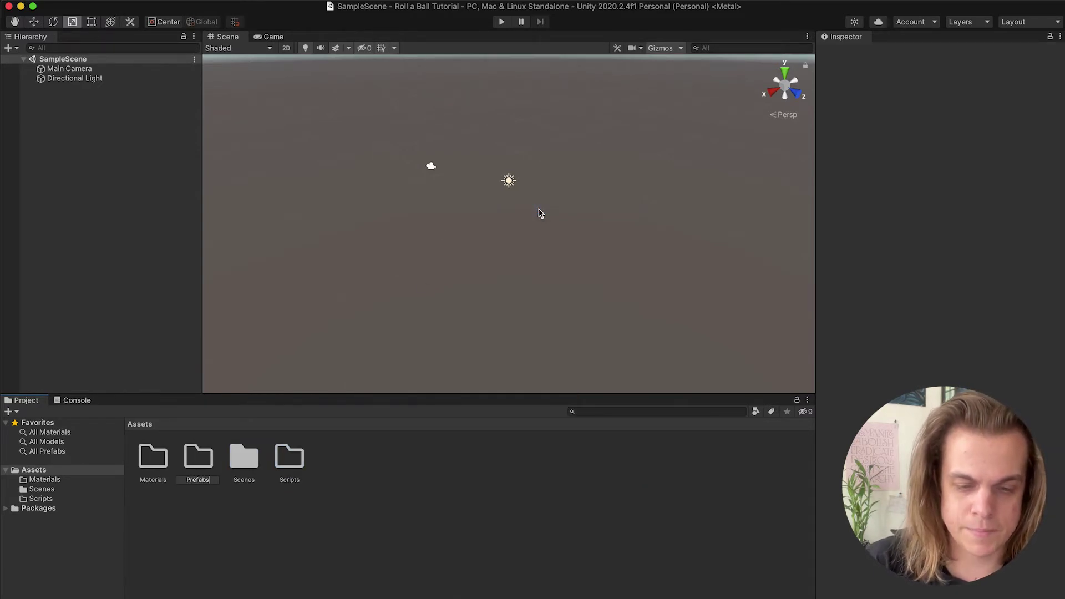
pyautogui.write('abs')
pyautogui.press('Return')
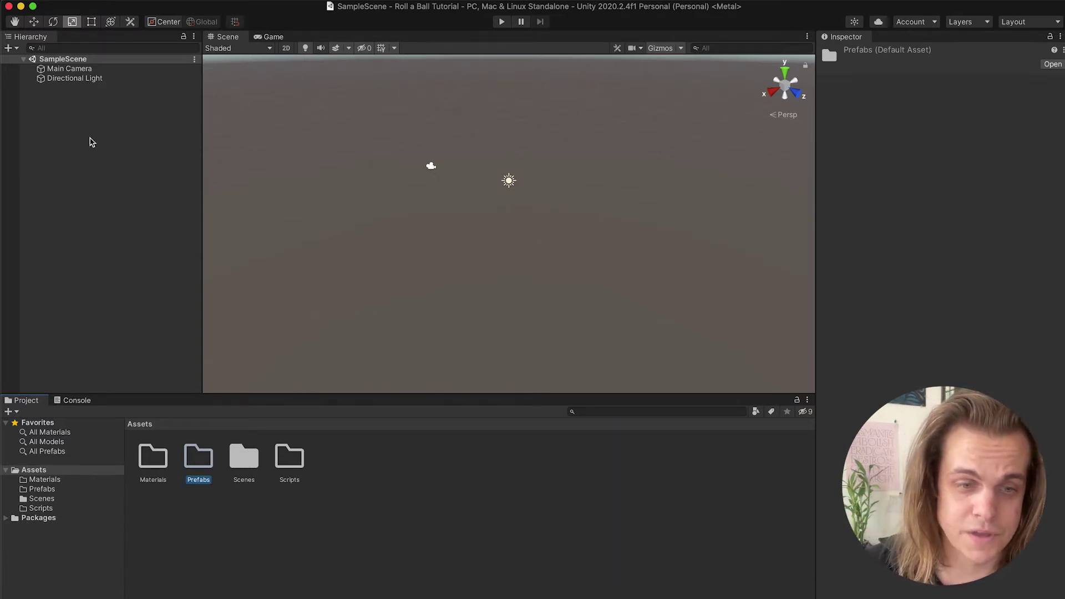
# Add a 3D Plane object to the scene and name it "Ground"
pyautogui.rightClick(52, 110)
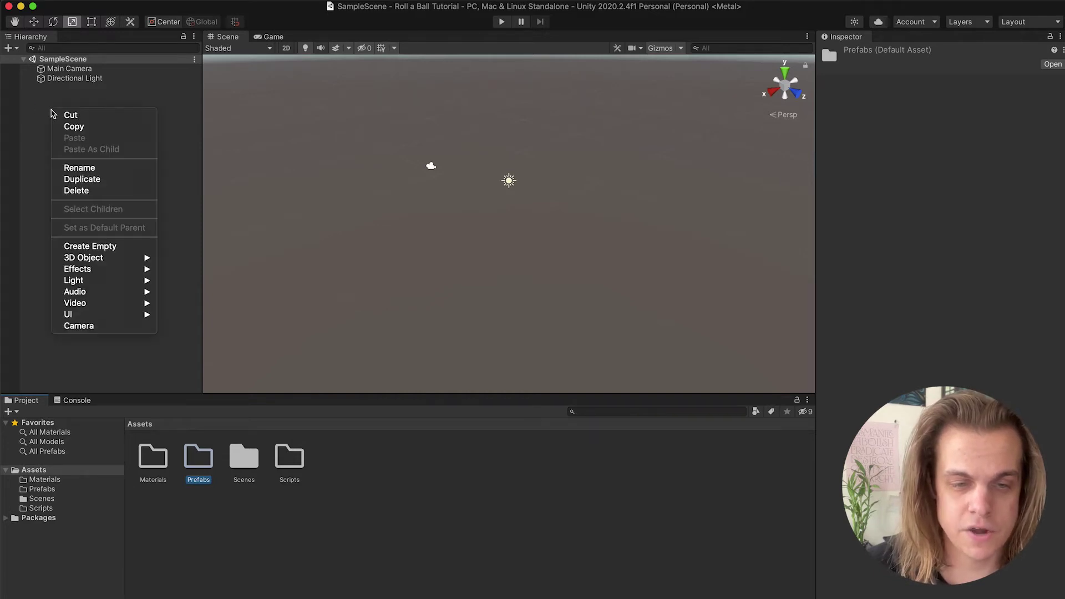
pyautogui.moveTo(79, 259)
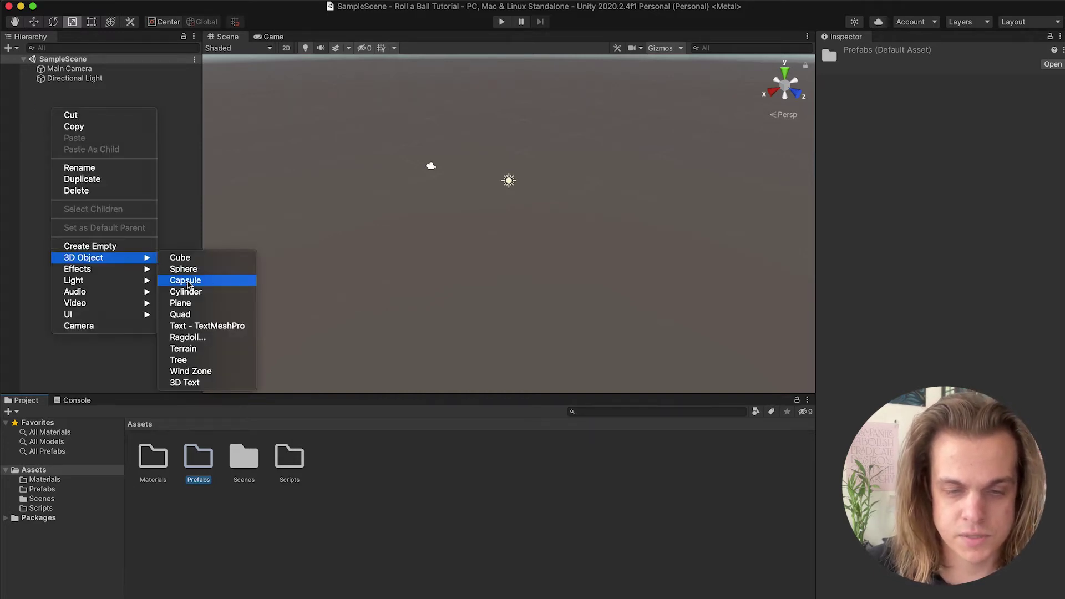
pyautogui.click(284, 287)
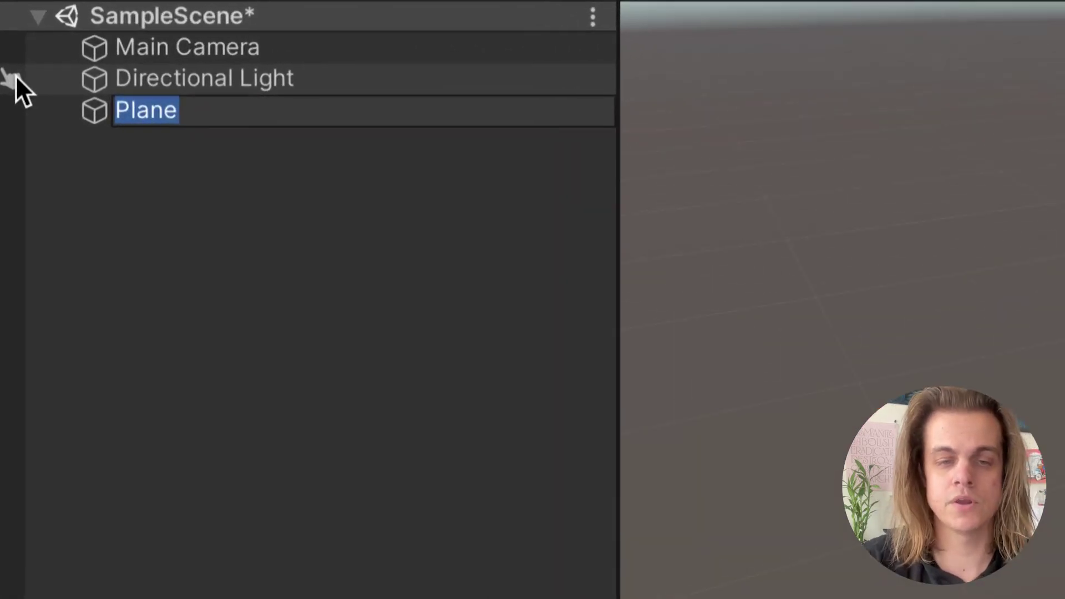
pyautogui.write('Ground')
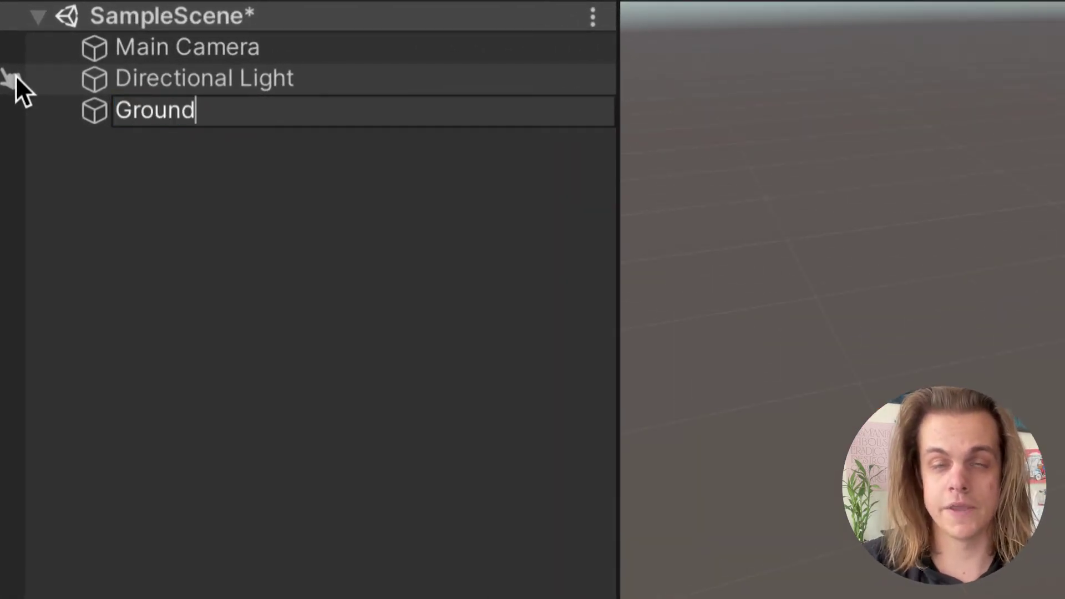
pyautogui.press('Return')
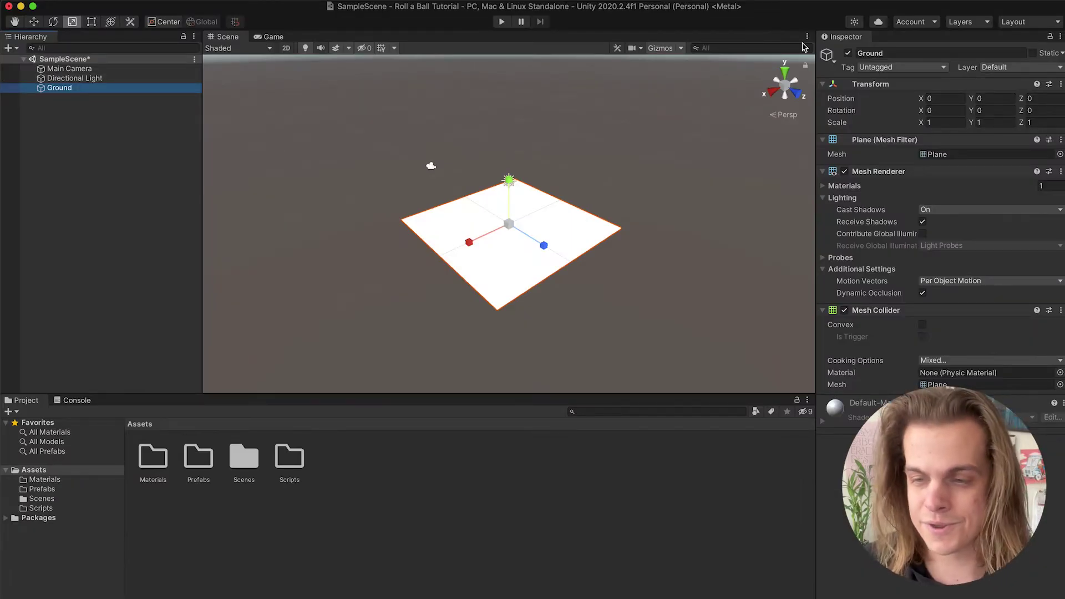
# Set the Ground plane's X and Z scale to 2
pyautogui.click(937, 123)
pyautogui.write('2')
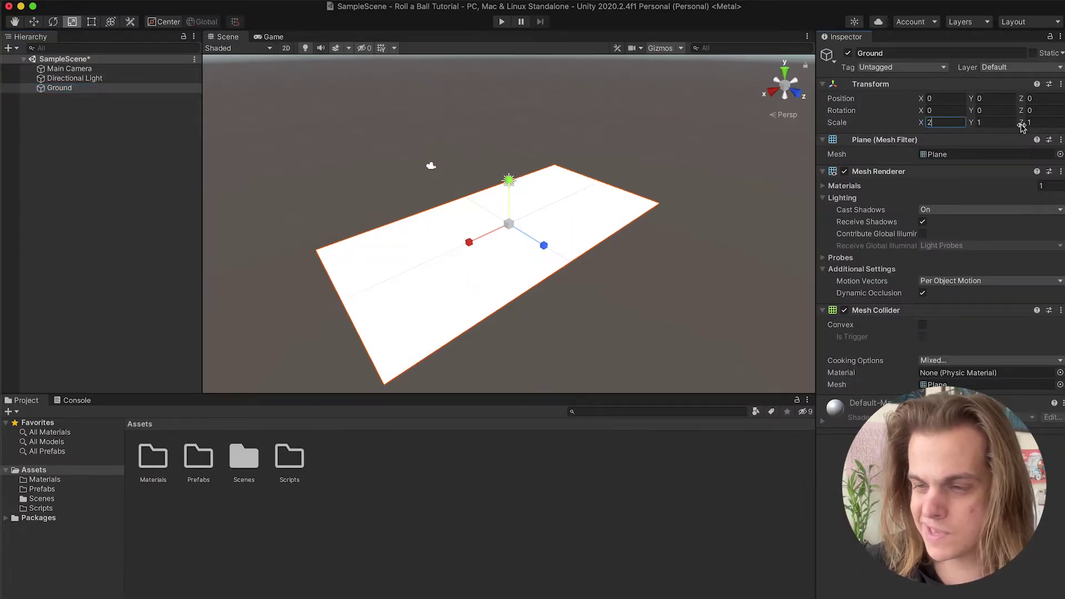
pyautogui.click(1031, 123)
pyautogui.write('2')
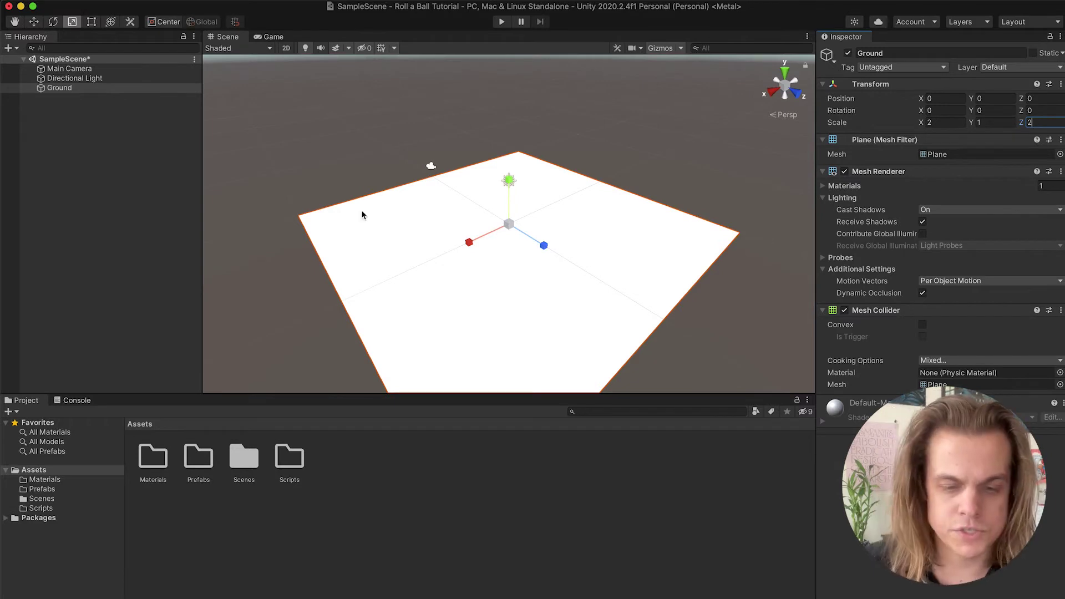
# Create a material named "Ground" in the Materials folder
pyautogui.doubleClick(154, 461)
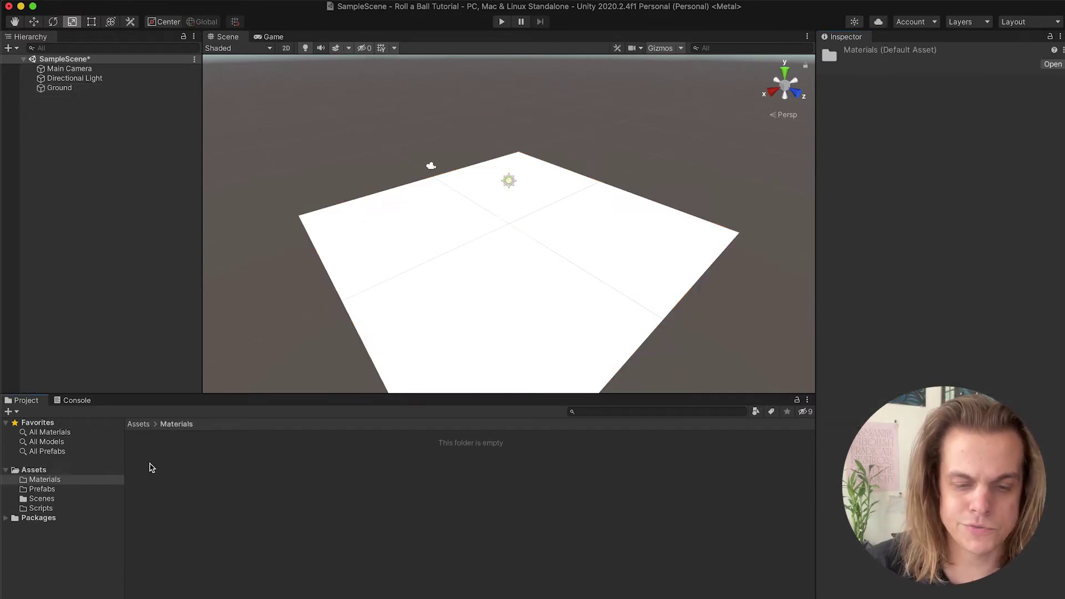
pyautogui.rightClick(250, 497)
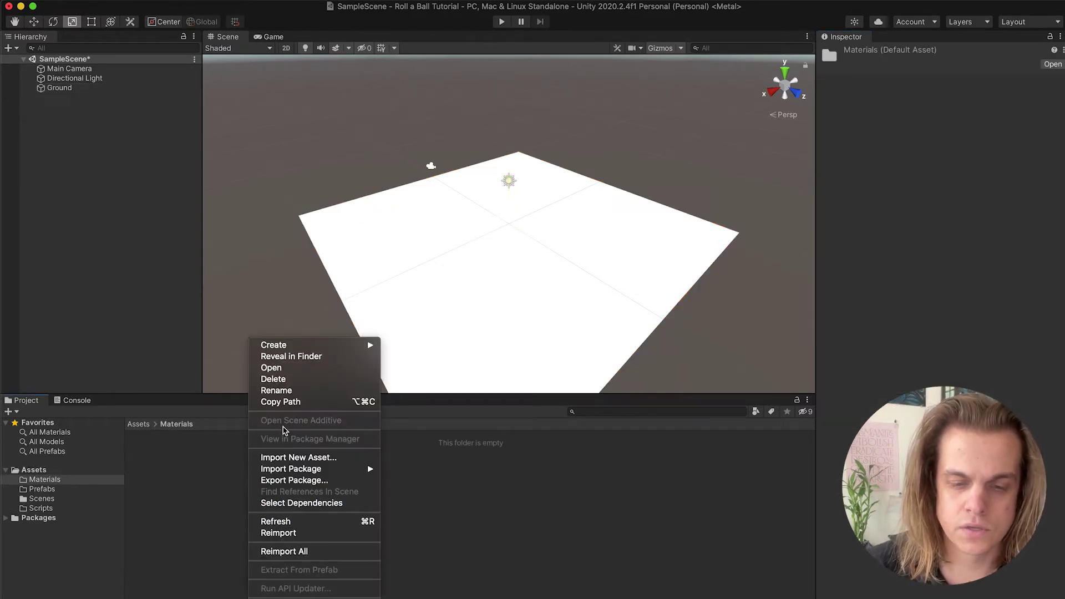
pyautogui.rightClick(210, 495)
pyautogui.rightClick(210, 495)
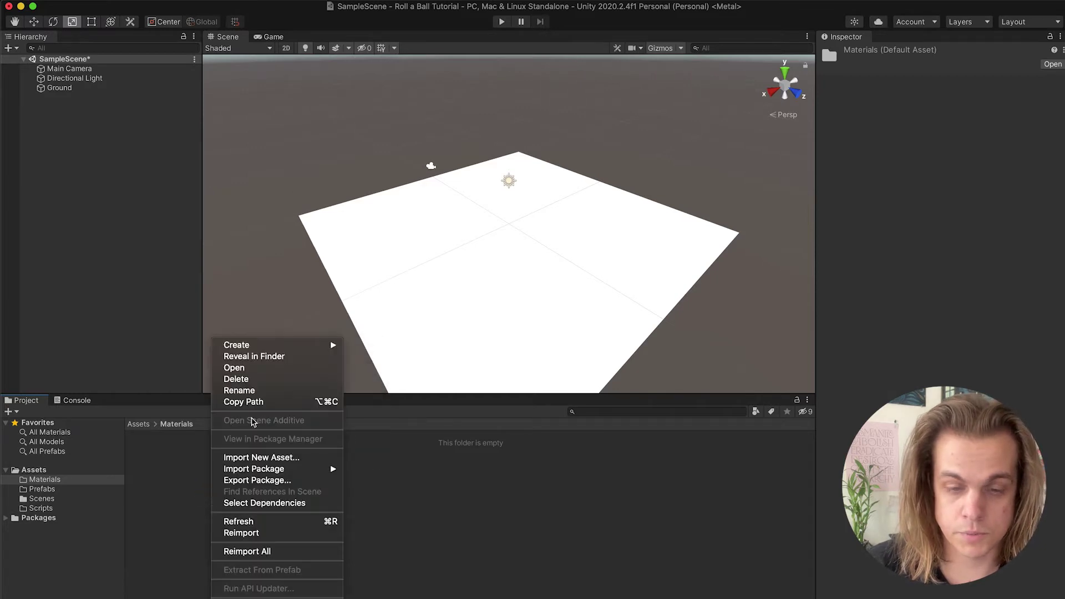
pyautogui.moveTo(276, 345)
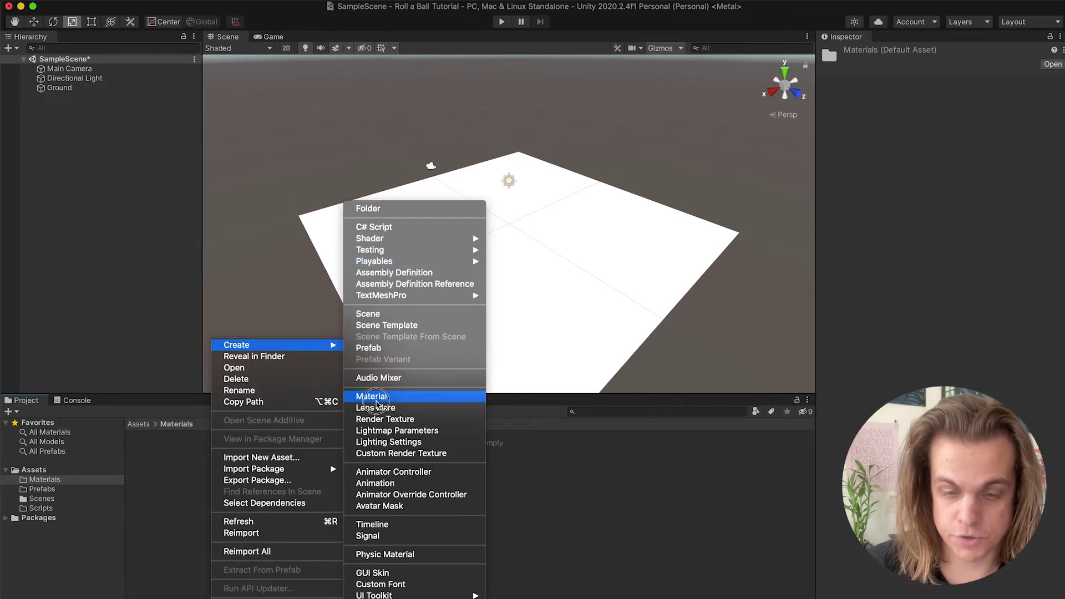
pyautogui.click(376, 398)
pyautogui.write('Ground')
pyautogui.press('Return')
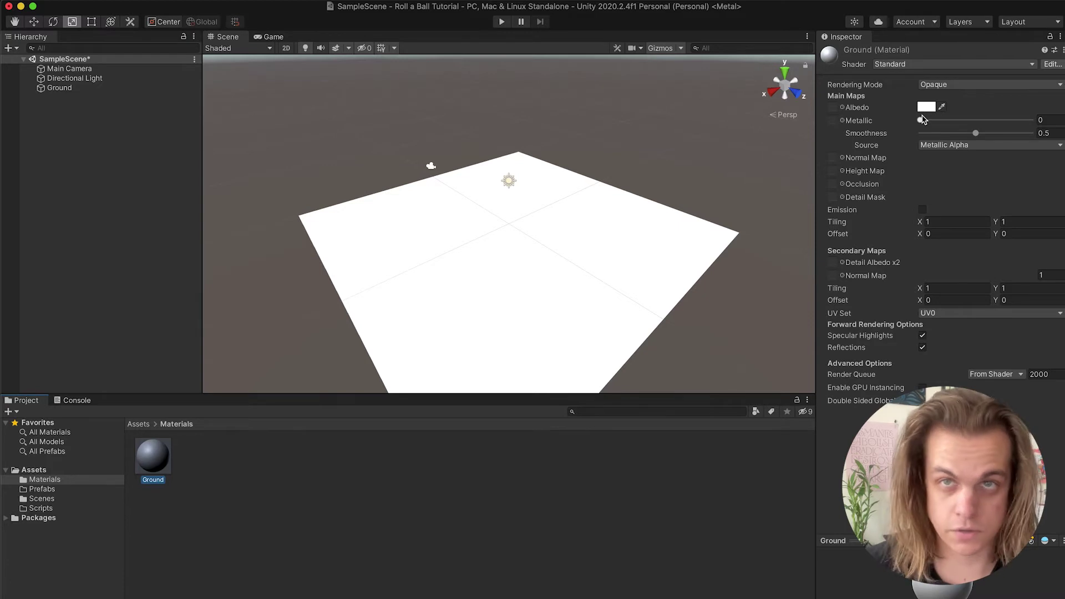
# Set the Ground material's albedo to blue (0079E5) and apply the material to the Ground plane
pyautogui.click(926, 107)
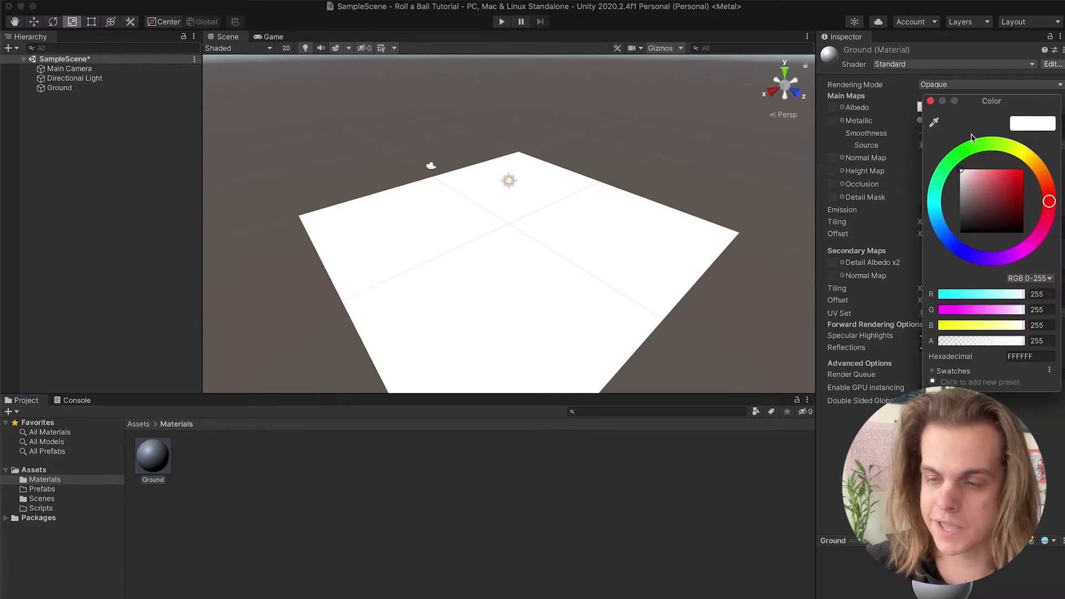
pyautogui.click(942, 229)
pyautogui.click(987, 206)
pyautogui.moveTo(986, 205); pyautogui.dragTo(1024, 176)
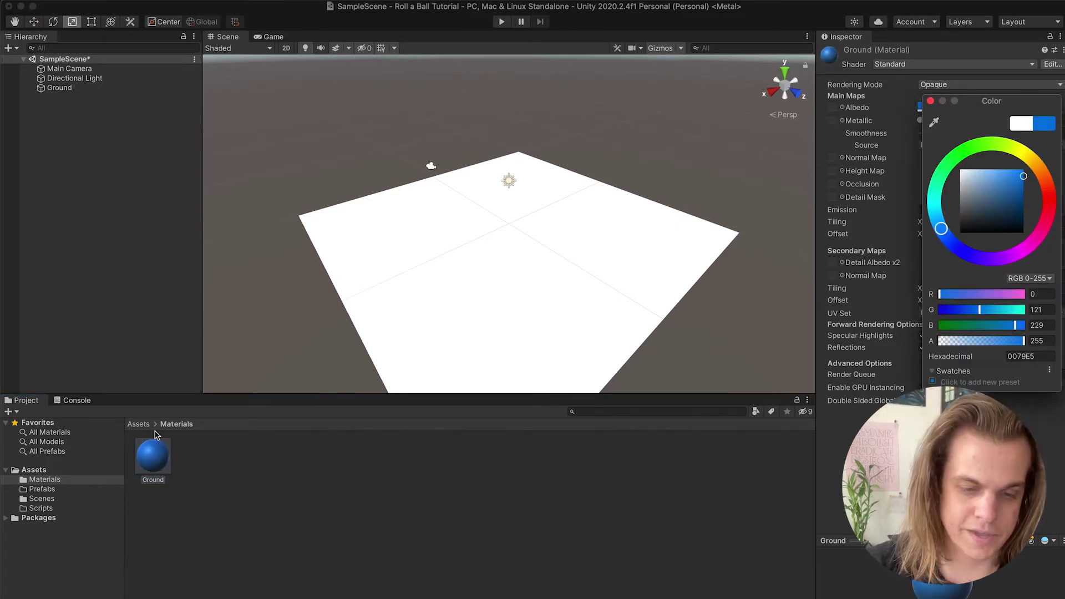
pyautogui.moveTo(148, 467); pyautogui.dragTo(397, 290)
pyautogui.click(186, 228)
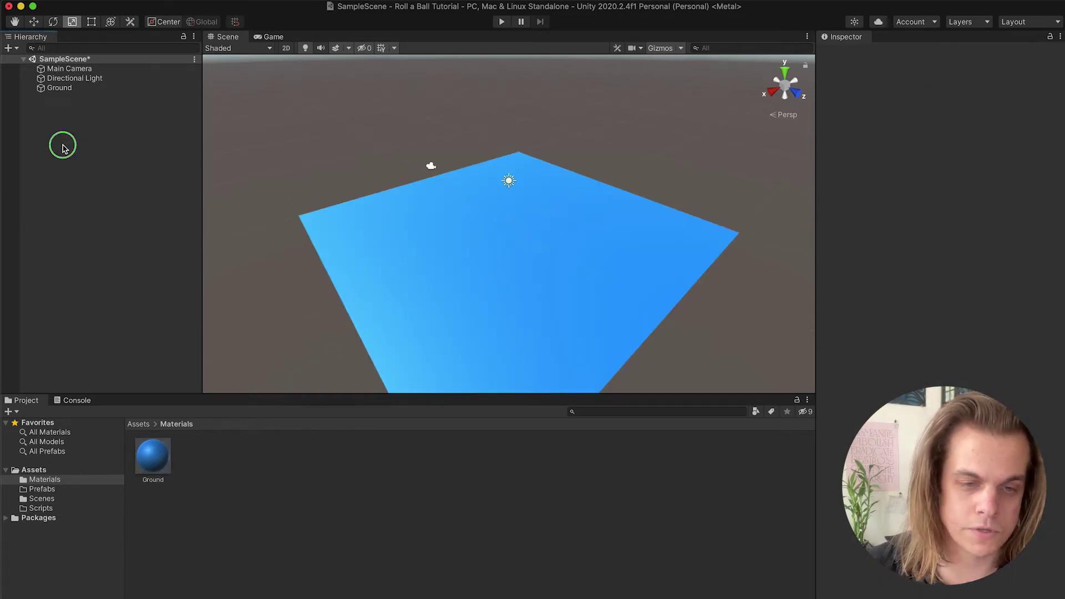
# Add a 3D Cube object to the scene and set its Z scale to 20
pyautogui.rightClick(65, 145)
pyautogui.moveTo(102, 292)
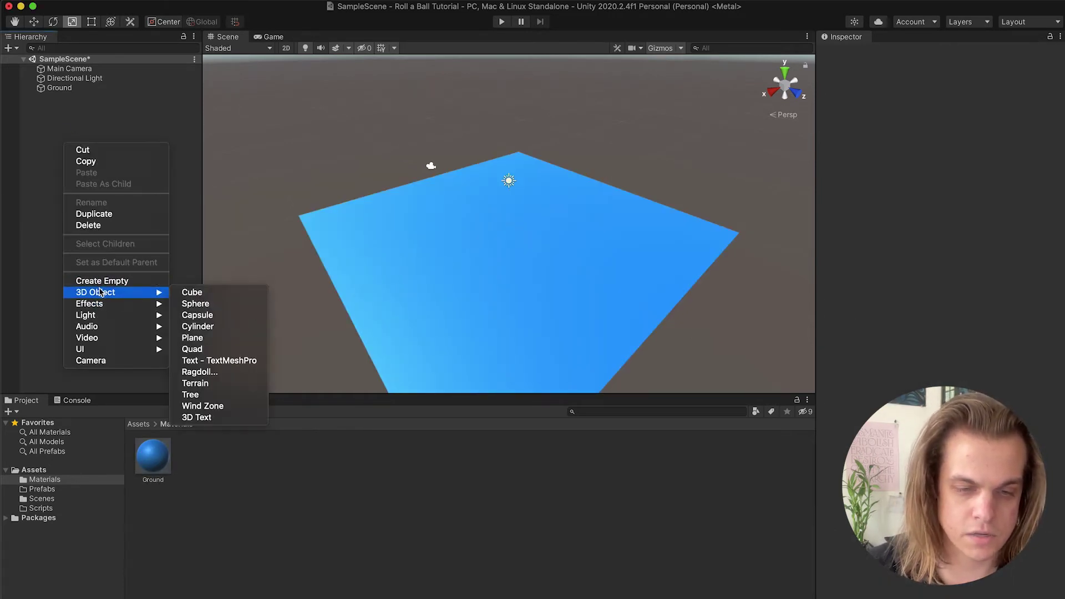
pyautogui.click(191, 292)
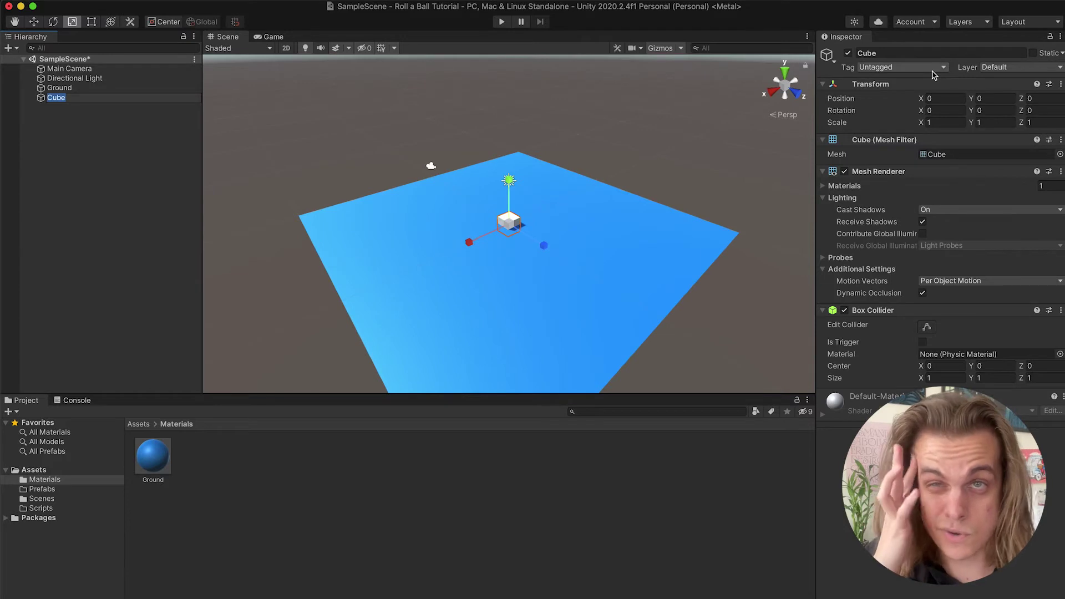
pyautogui.click(1030, 122)
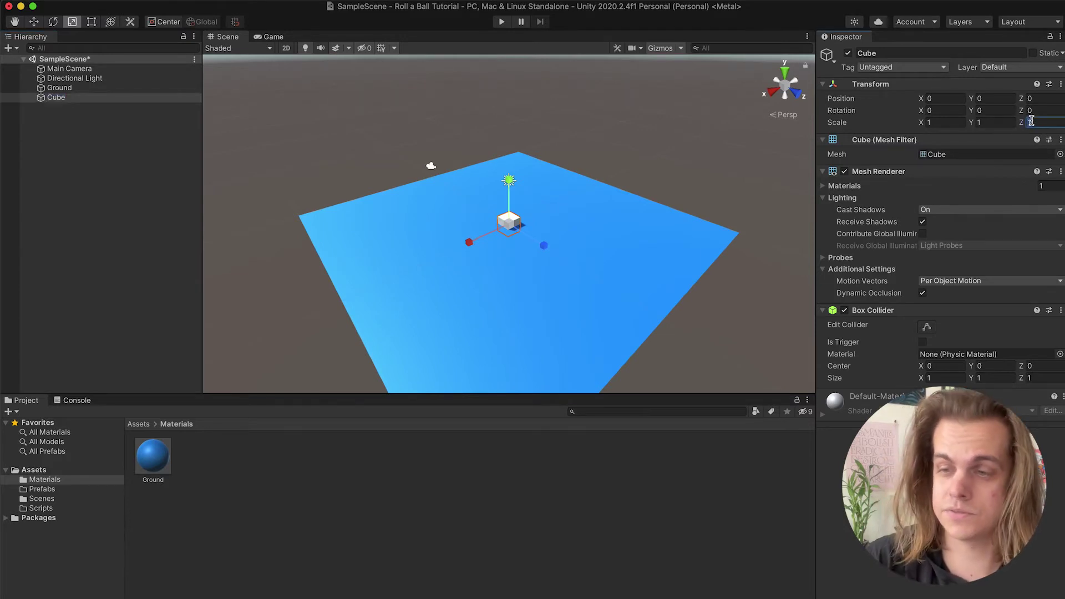
pyautogui.write('20')
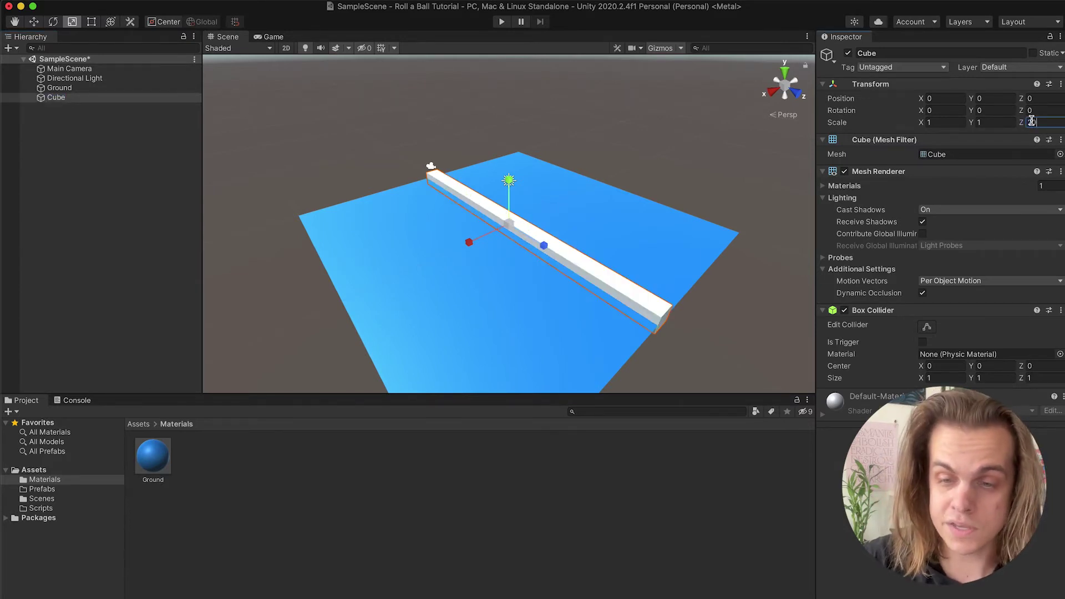
pyautogui.click(240, 177)
pyautogui.click(463, 197)
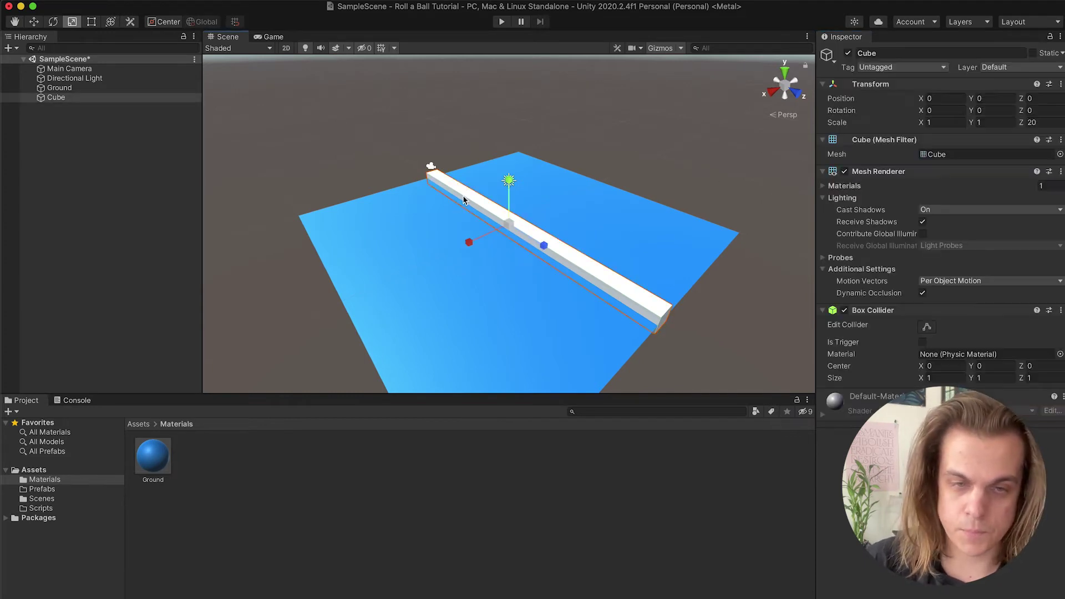
# Move the stretched cube with vertex snapping onto the ground's edge, at position X 9.5, Y 0.5, Z 0
pyautogui.click(36, 22)
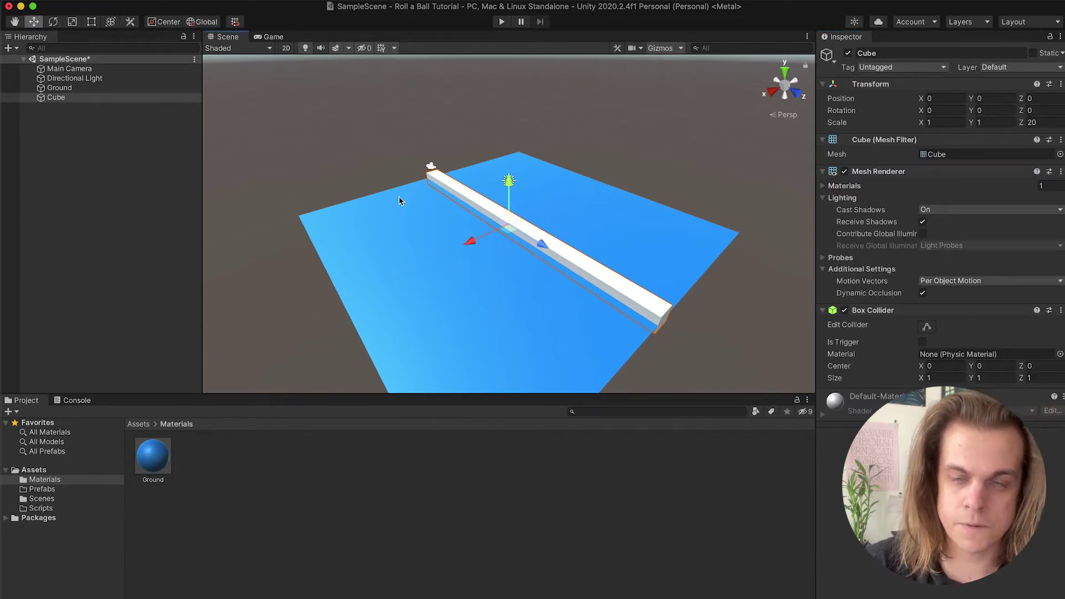
pyautogui.scroll(1, 536, 269)
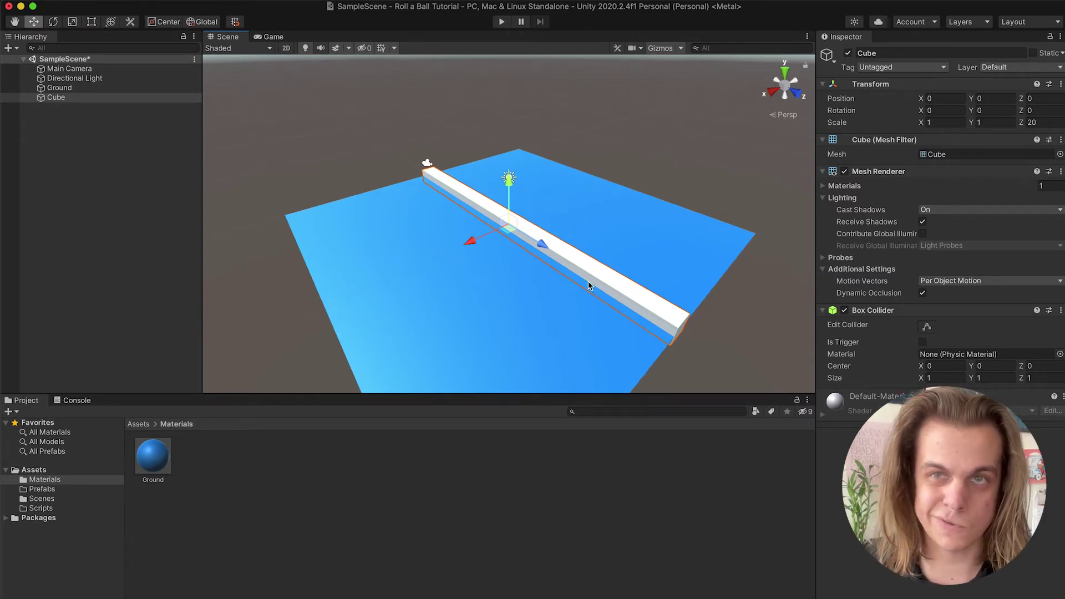
pyautogui.press('v')
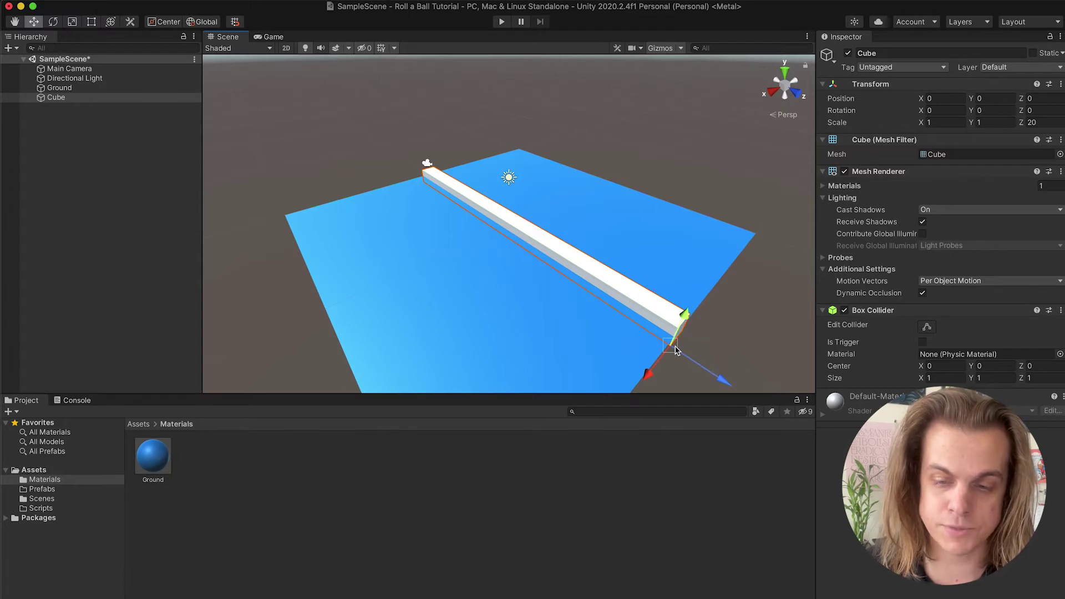
pyautogui.moveTo(670, 348); pyautogui.dragTo(514, 428)
pyautogui.scroll(-3, 516, 311)
pyautogui.press('v')
pyautogui.moveTo(508, 298); pyautogui.dragTo(498, 322)
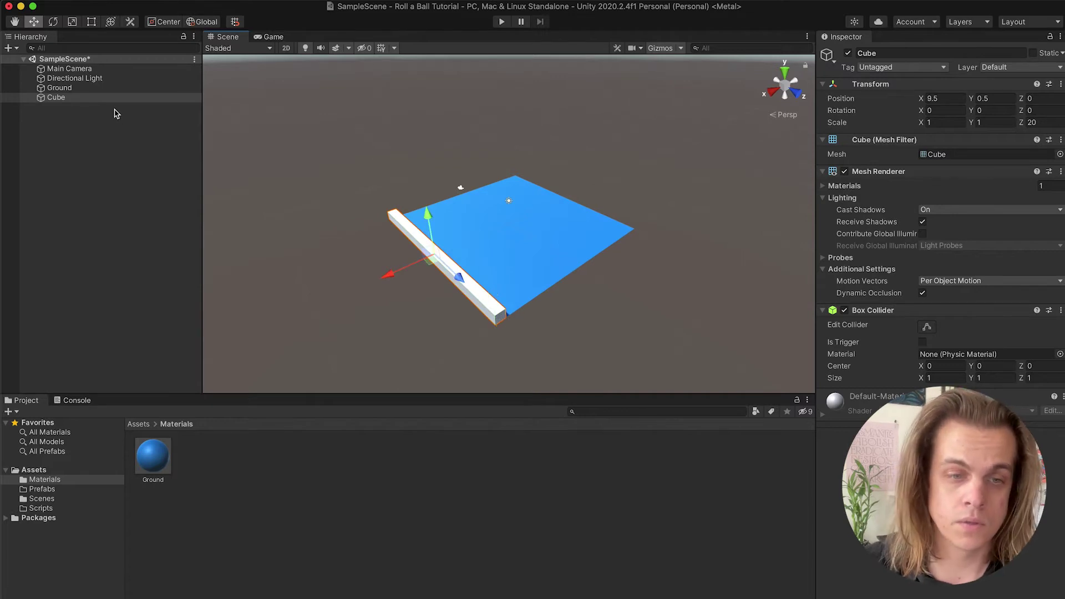
# Rename the cube as "Wall" and duplicate it
pyautogui.click(58, 88)
pyautogui.click(56, 97)
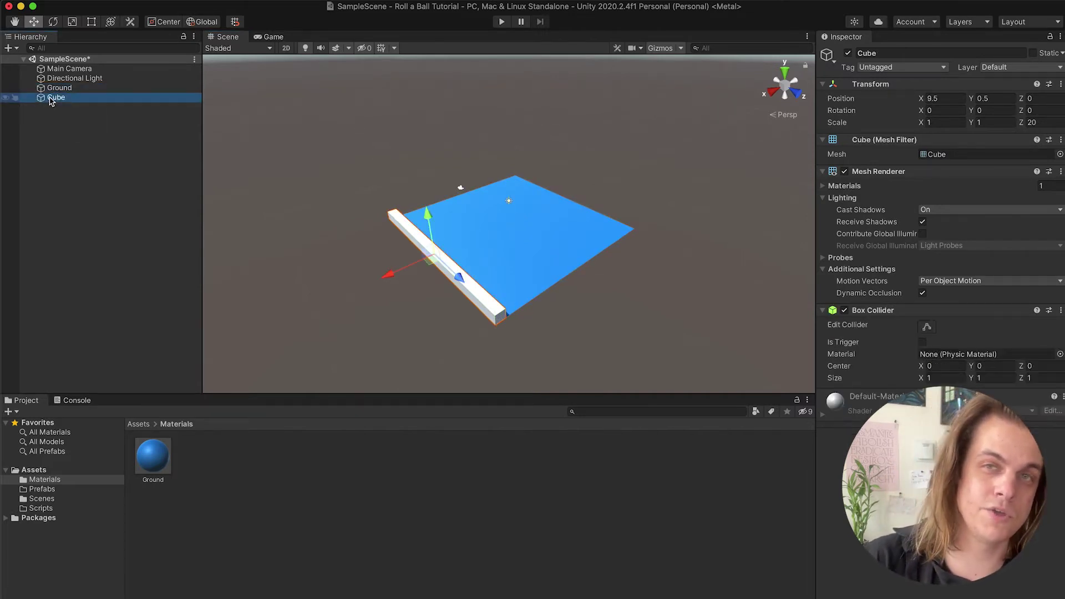
pyautogui.click(51, 99)
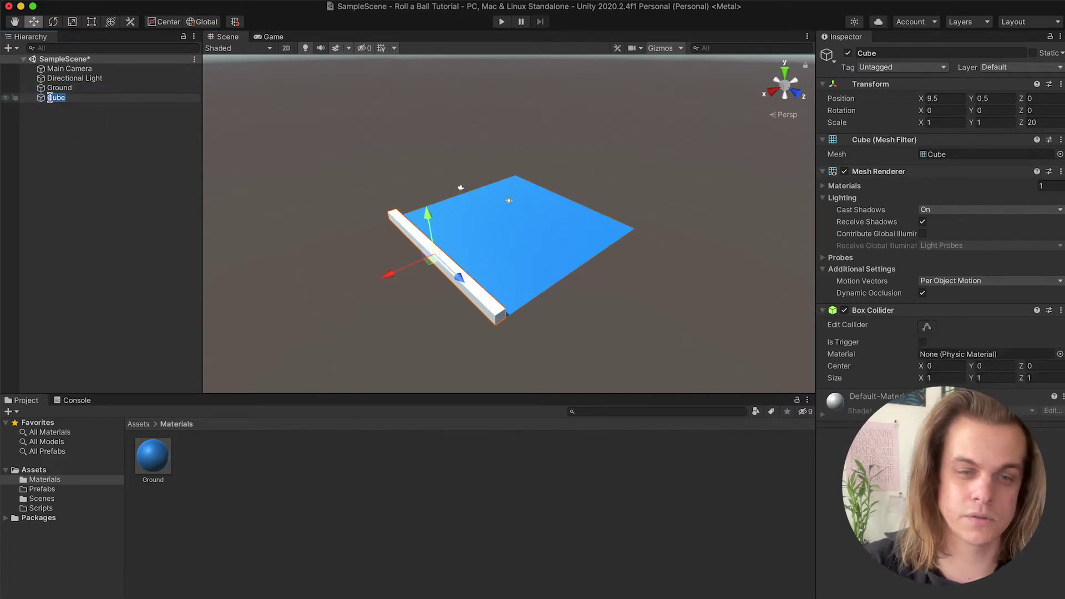
pyautogui.write('Wall')
pyautogui.press('Return')
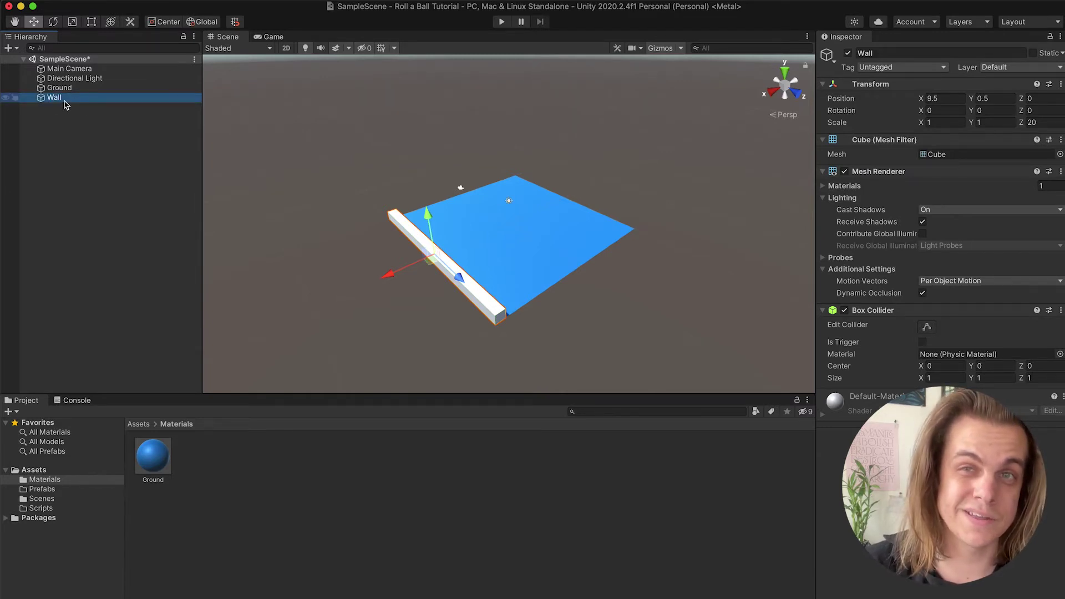
pyautogui.press('super+d')
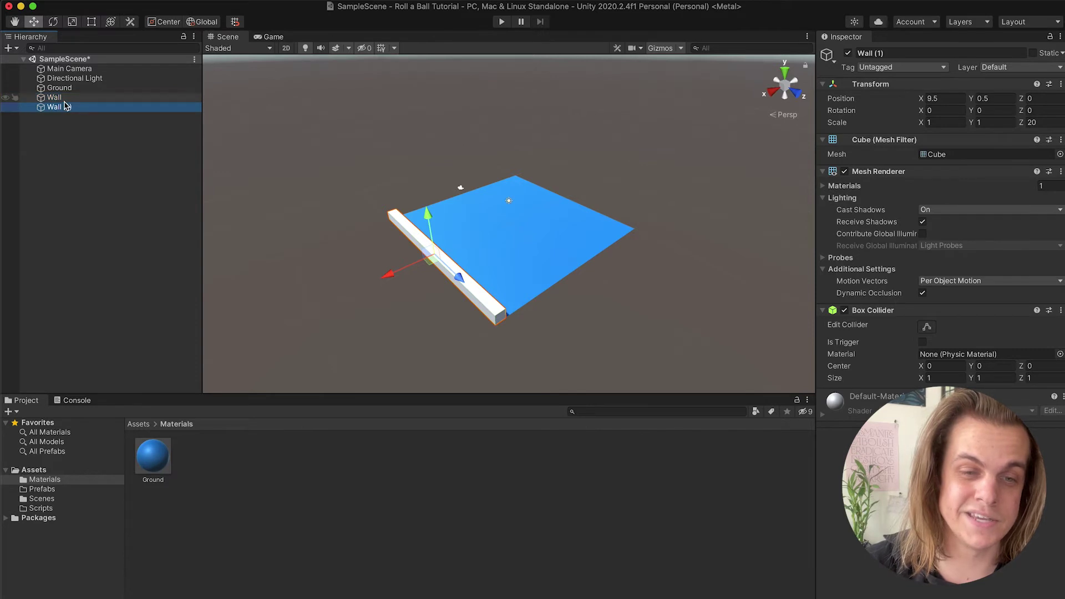
pyautogui.click(304, 259)
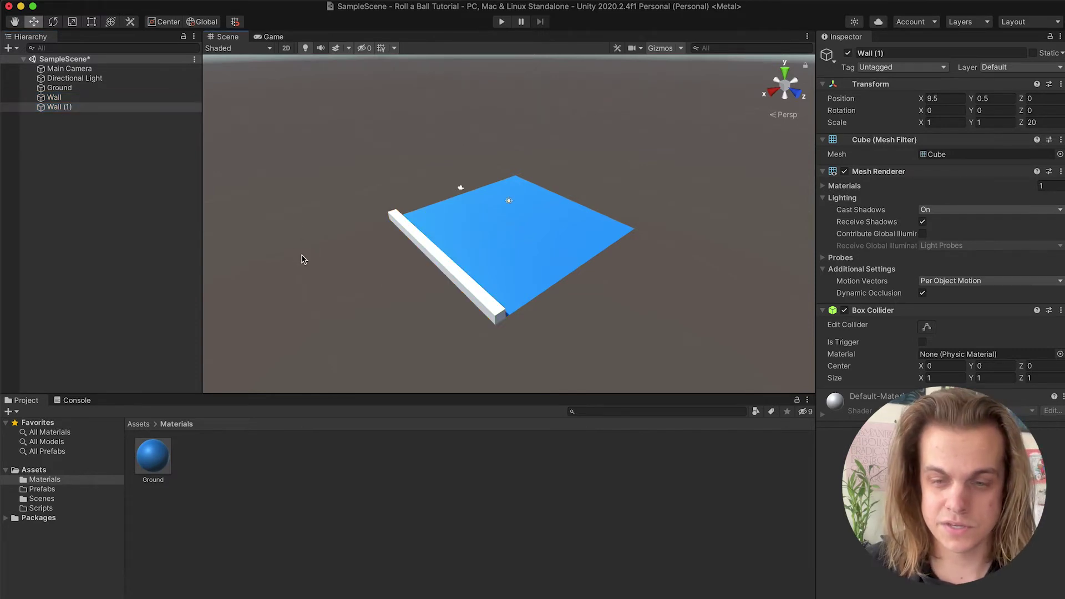
# Move the duplicated wall with vertex snapping onto the ground's opposite edge, at position X -10.5, Y 0.5, Z 0
pyautogui.click(439, 276)
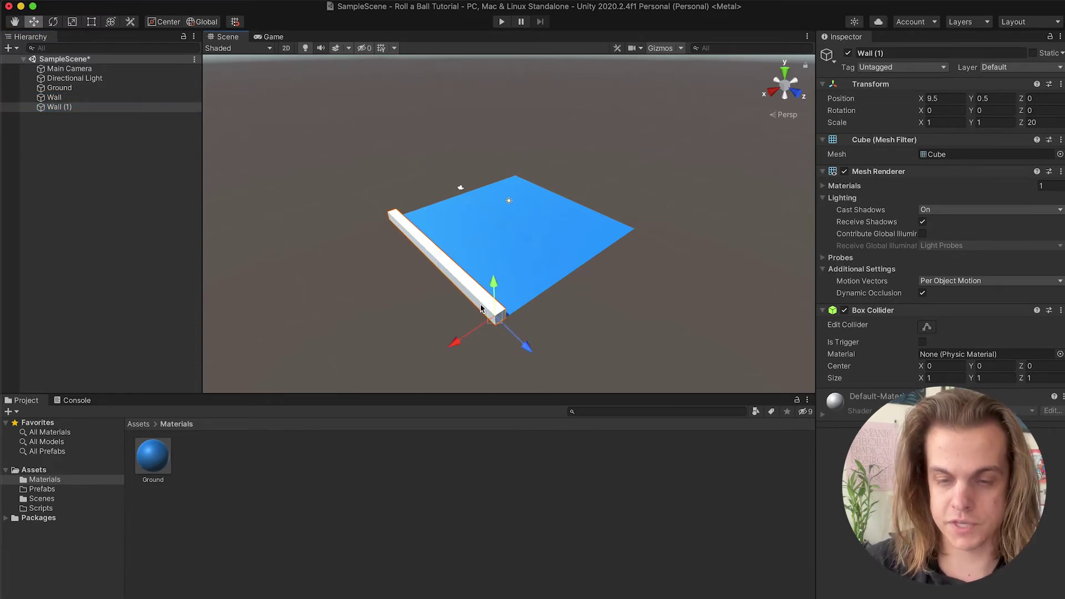
pyautogui.moveTo(495, 313); pyautogui.dragTo(641, 228)
# Enclose the ground by duplicating the wall twice, with the copies rotated 90 degrees about Y and snapped along the two open edges
pyautogui.click(76, 110)
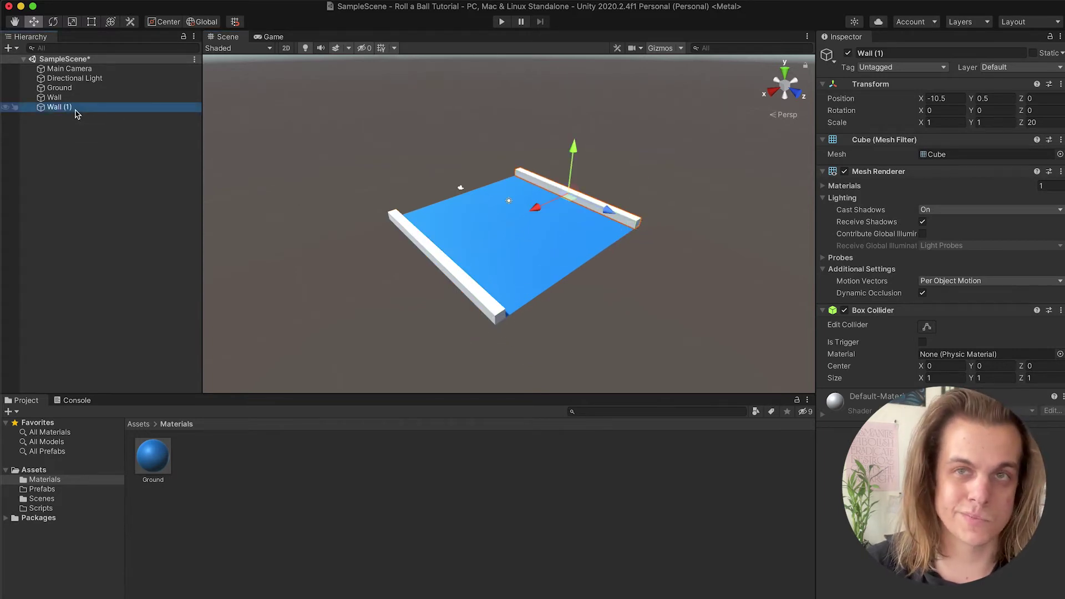
pyautogui.press('super+d')
pyautogui.moveTo(649, 228); pyautogui.dragTo(572, 278)
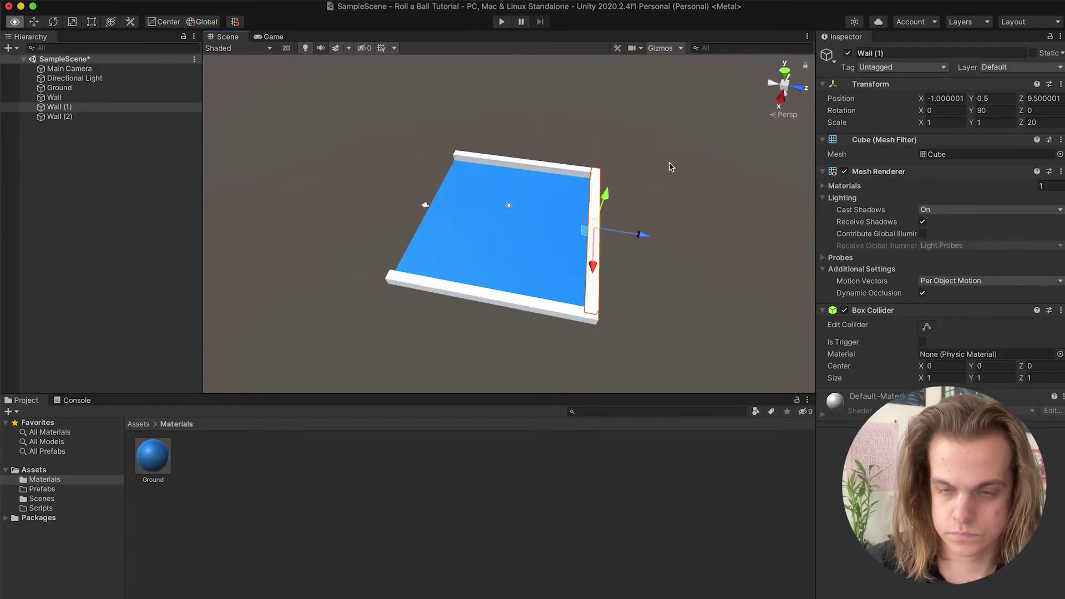
pyautogui.press('super+d')
pyautogui.moveTo(590, 233); pyautogui.dragTo(404, 281)
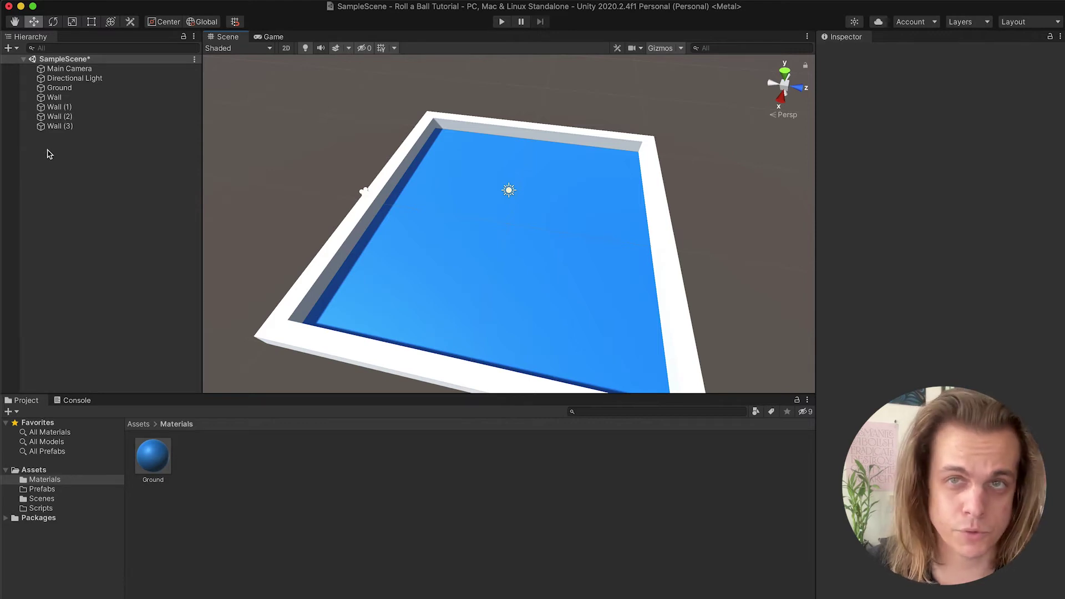
# Create an empty object in the scene and name it "Walls"
pyautogui.rightClick(48, 153)
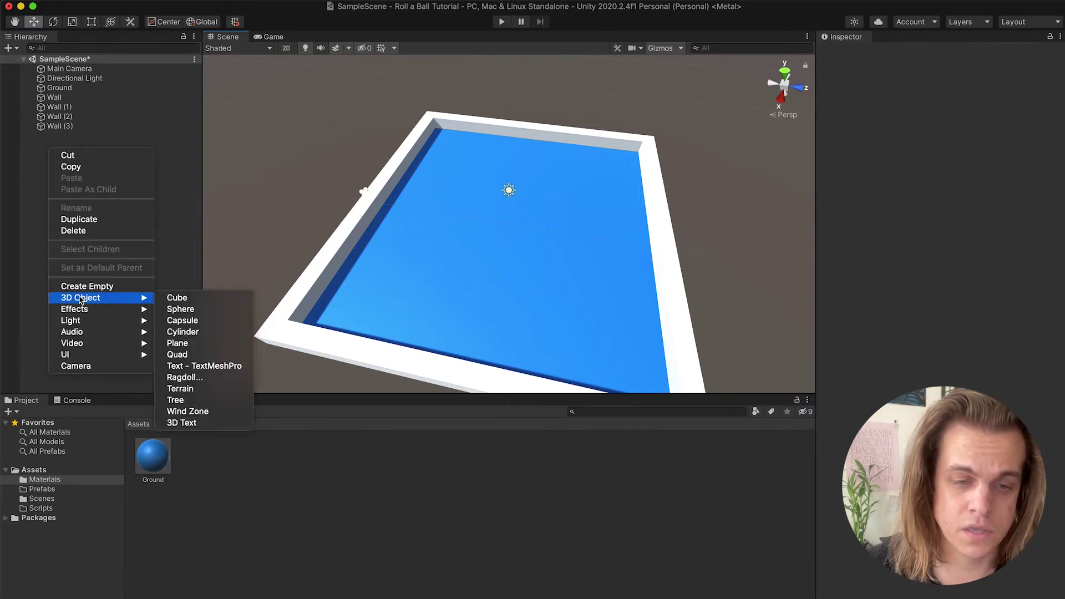
pyautogui.click(74, 286)
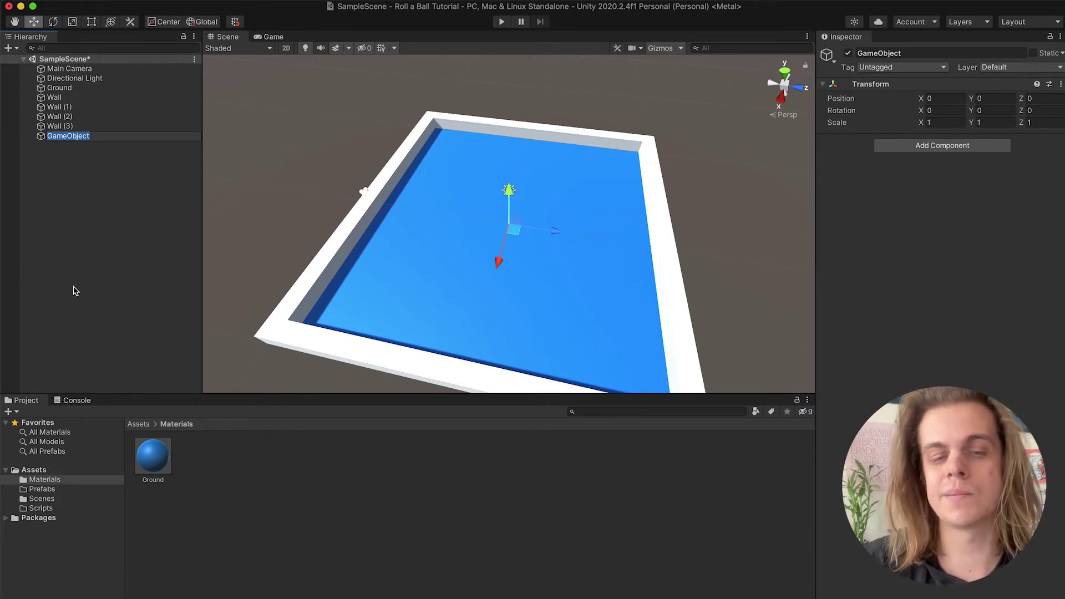
pyautogui.write('Walls')
pyautogui.press('Return')
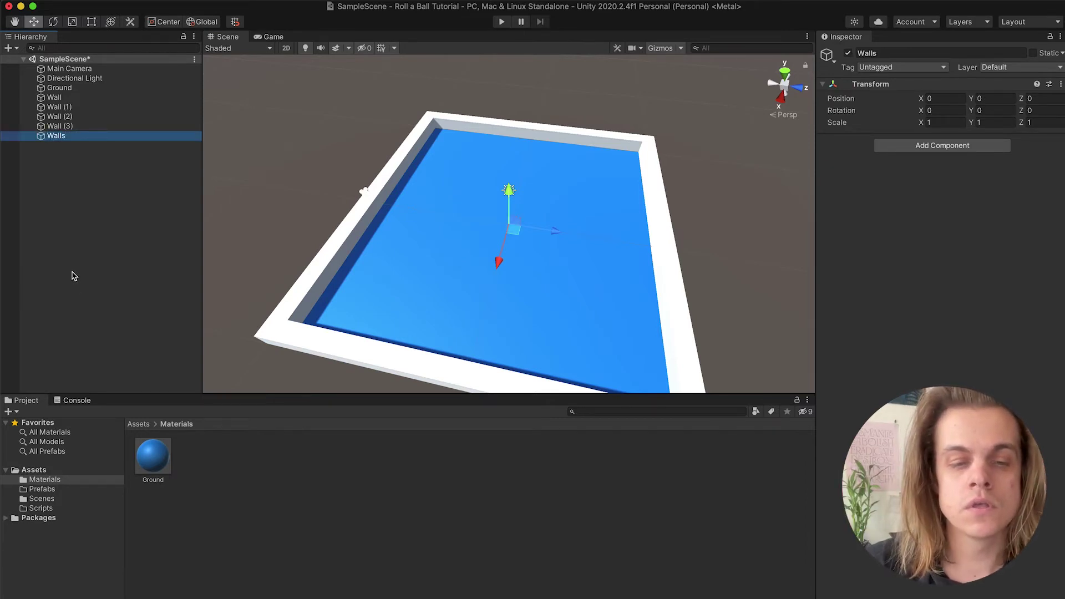
# Make all four wall objects children of the Walls object and collapse the group
pyautogui.click(58, 98)
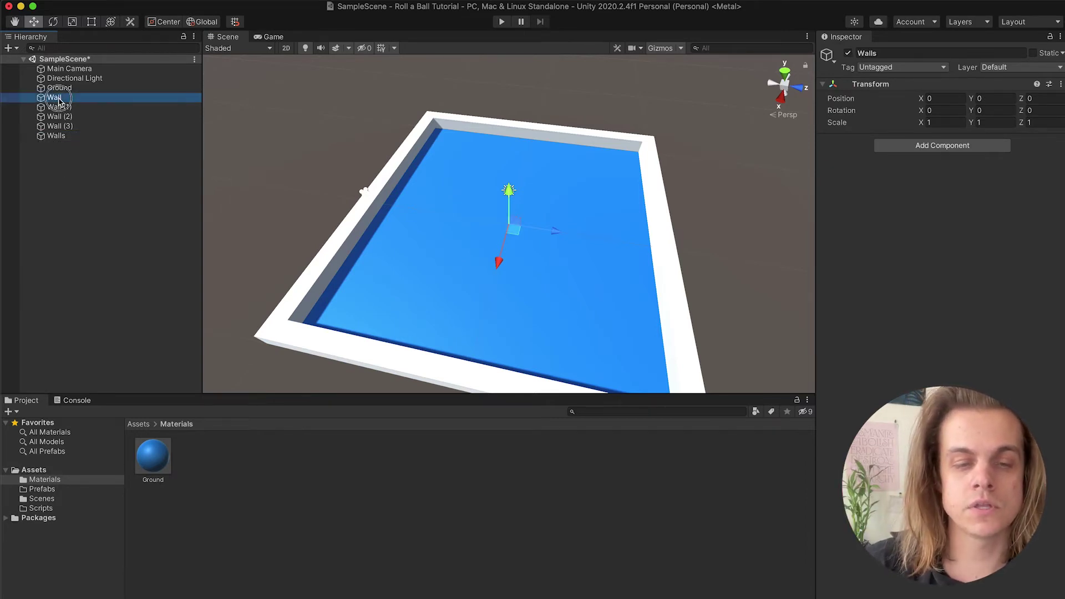
pyautogui.keyDown('shift'); pyautogui.click(66, 127); pyautogui.keyUp('shift')
pyautogui.moveTo(65, 127); pyautogui.dragTo(64, 137)
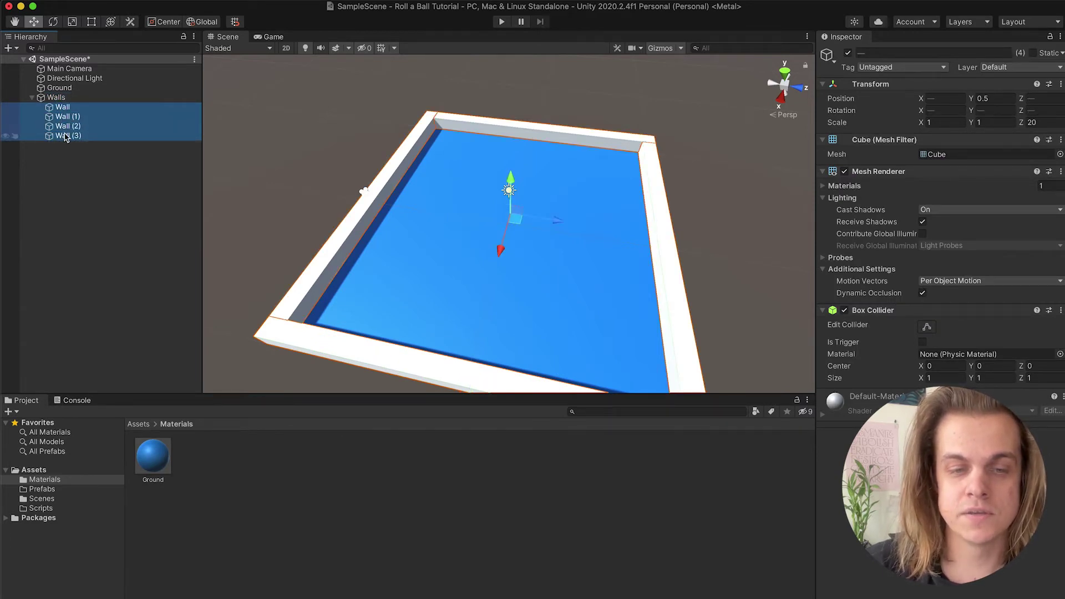
pyautogui.click(31, 99)
pyautogui.click(31, 98)
pyautogui.click(32, 98)
pyautogui.click(31, 98)
pyautogui.click(31, 98)
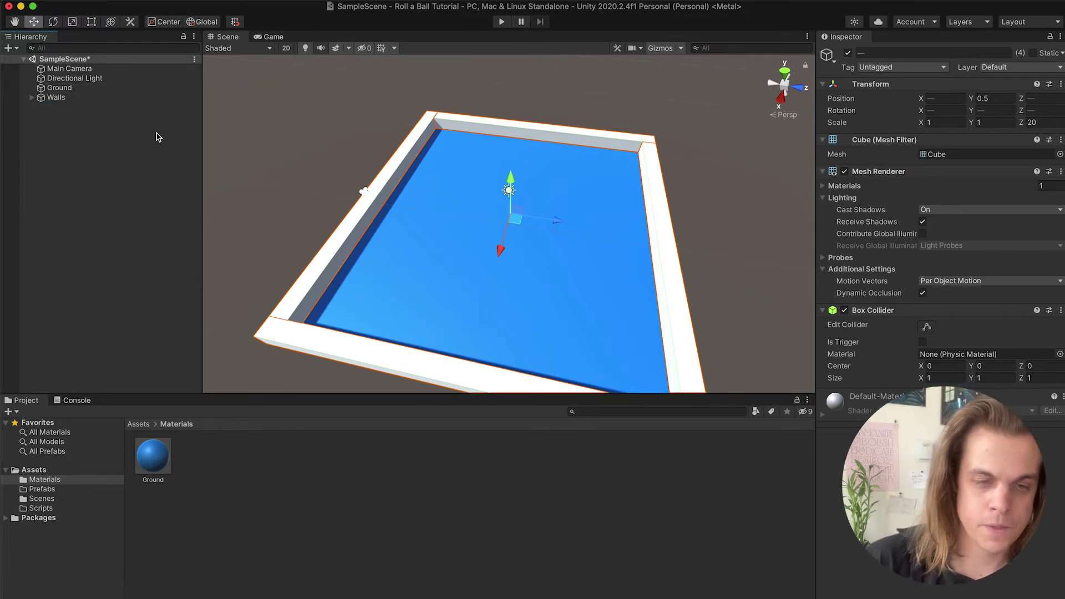
# Add a 3D Sphere object to the scene at the centre of the ground
pyautogui.rightClick(98, 174)
pyautogui.moveTo(147, 323)
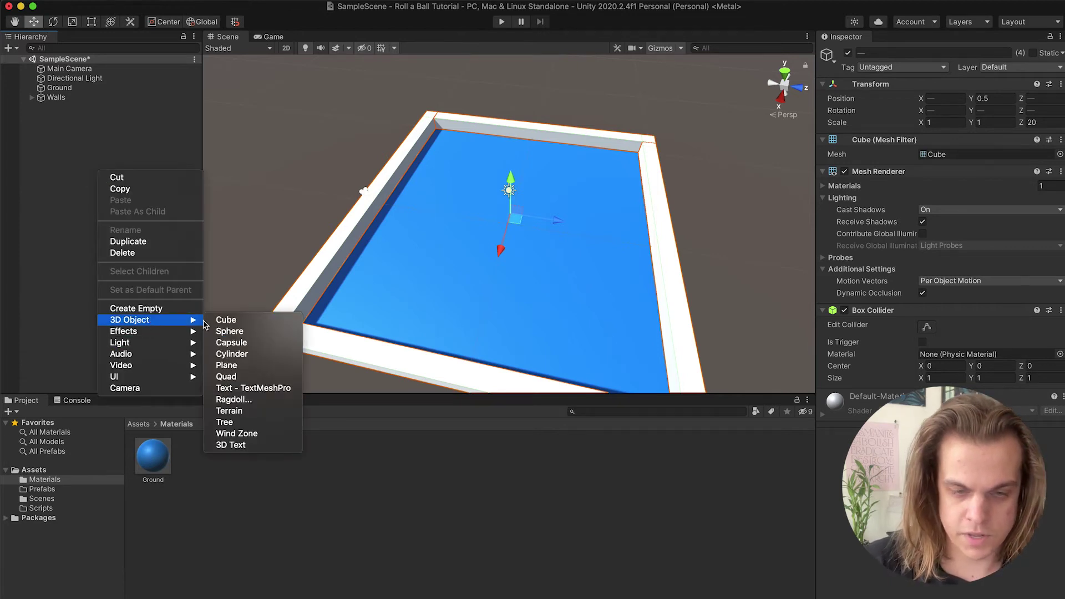
pyautogui.click(229, 332)
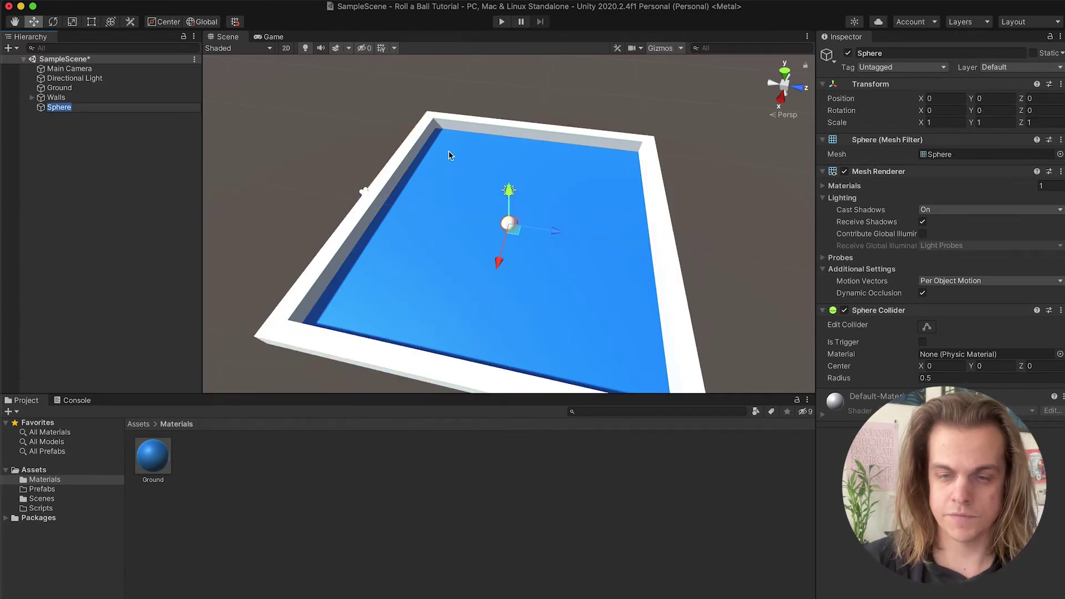
pyautogui.press('f')
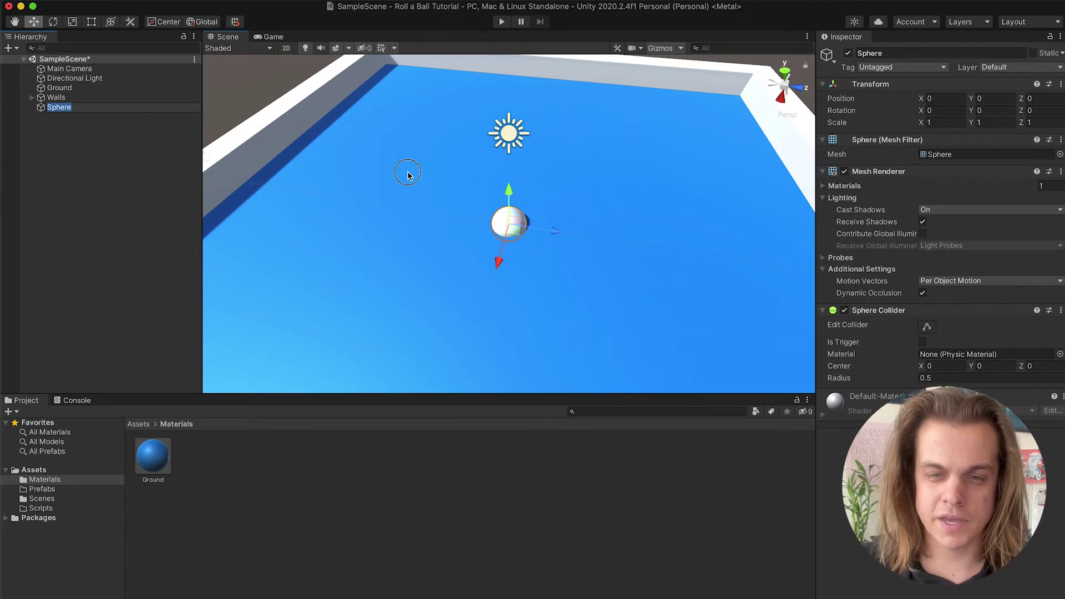
pyautogui.click(408, 176)
pyautogui.click(311, 108)
pyautogui.click(506, 221)
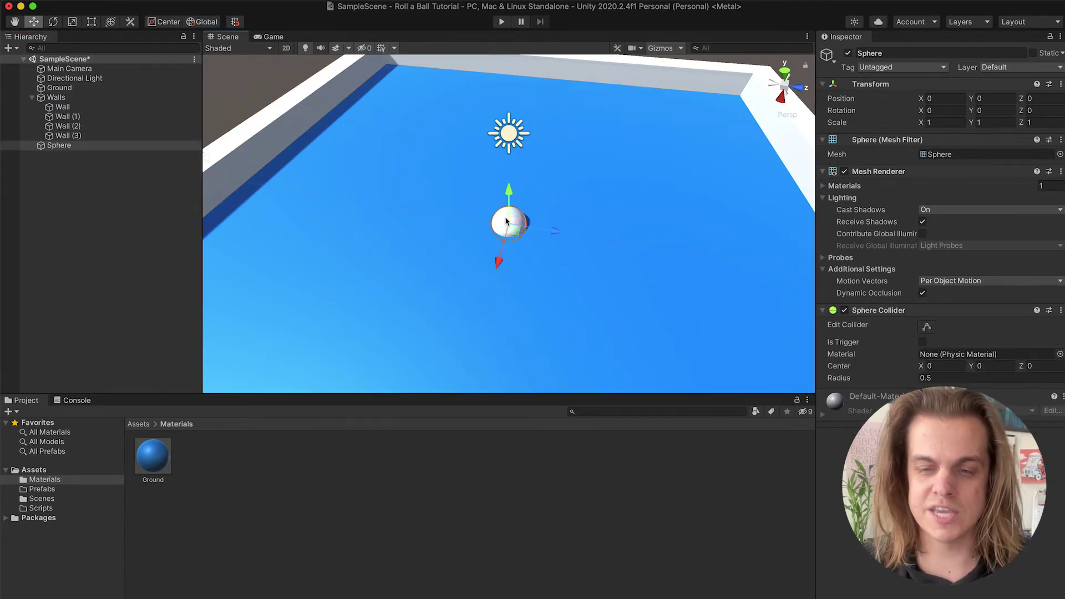
pyautogui.press('f')
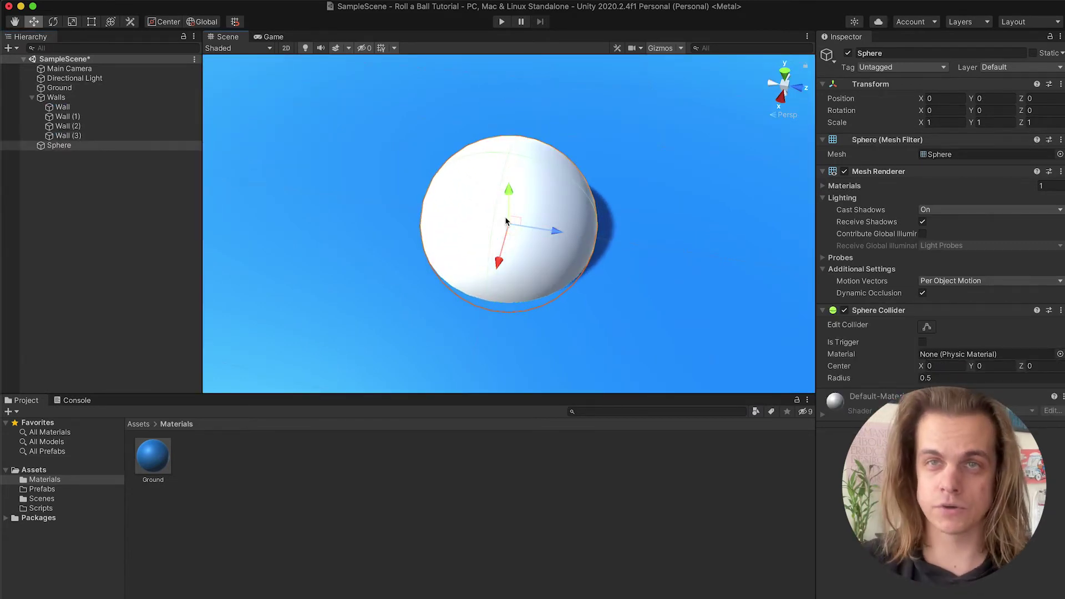
# Raise the sphere onto the ground surface by setting its Y position to 0.5
pyautogui.scroll(-8, 505, 216)
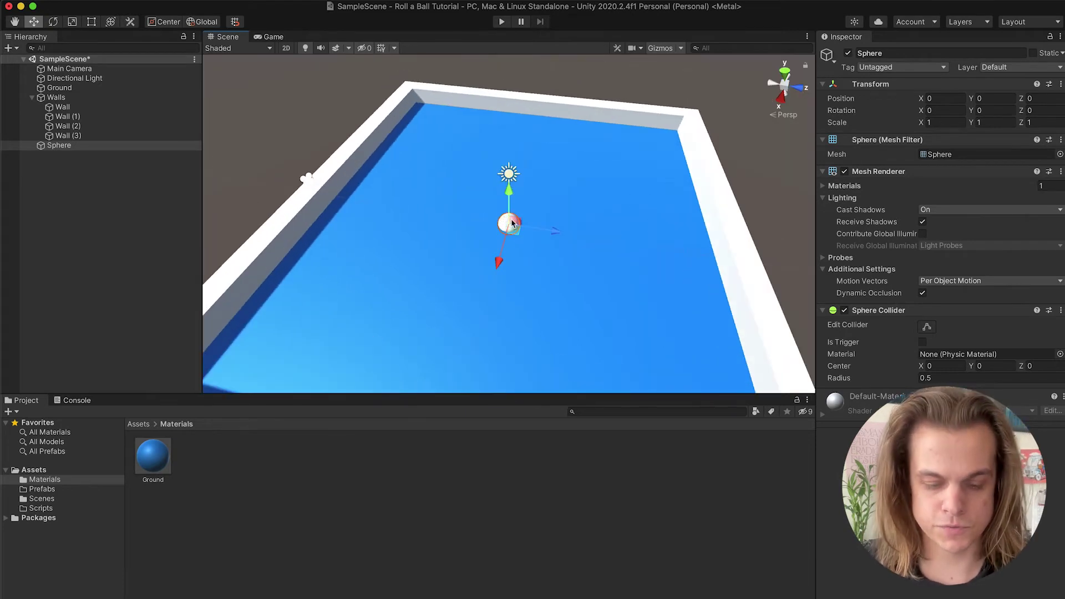
pyautogui.keyDown('alt'); pyautogui.moveTo(505, 217); pyautogui.dragTo(501, 143); pyautogui.keyUp('alt')
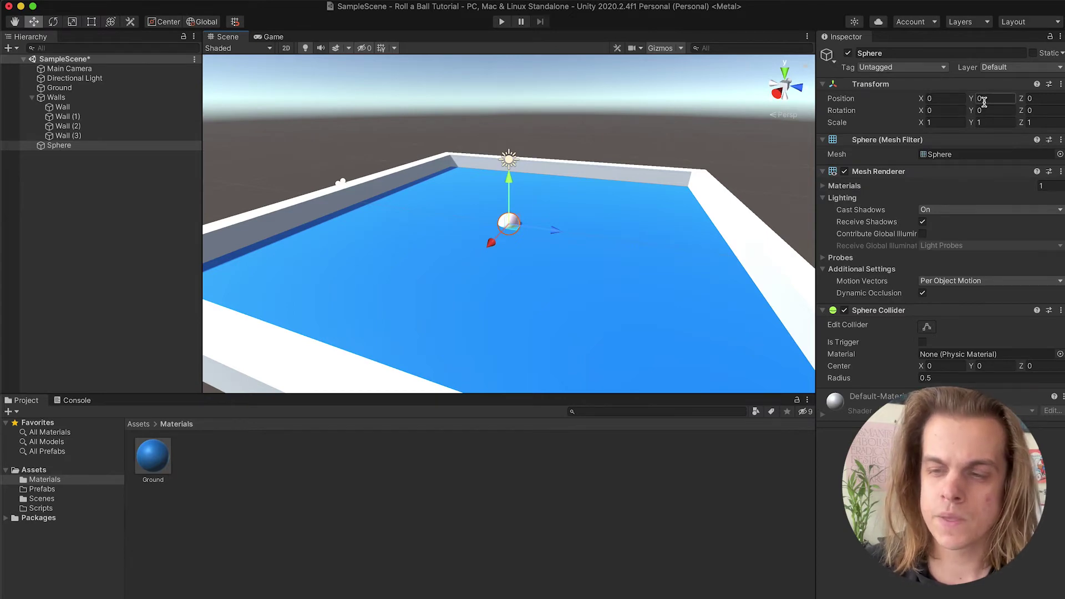
pyautogui.scroll(3, 619, 237)
pyautogui.scroll(-3, 619, 236)
pyautogui.keyDown('alt'); pyautogui.moveTo(618, 235); pyautogui.dragTo(598, 222); pyautogui.keyUp('alt')
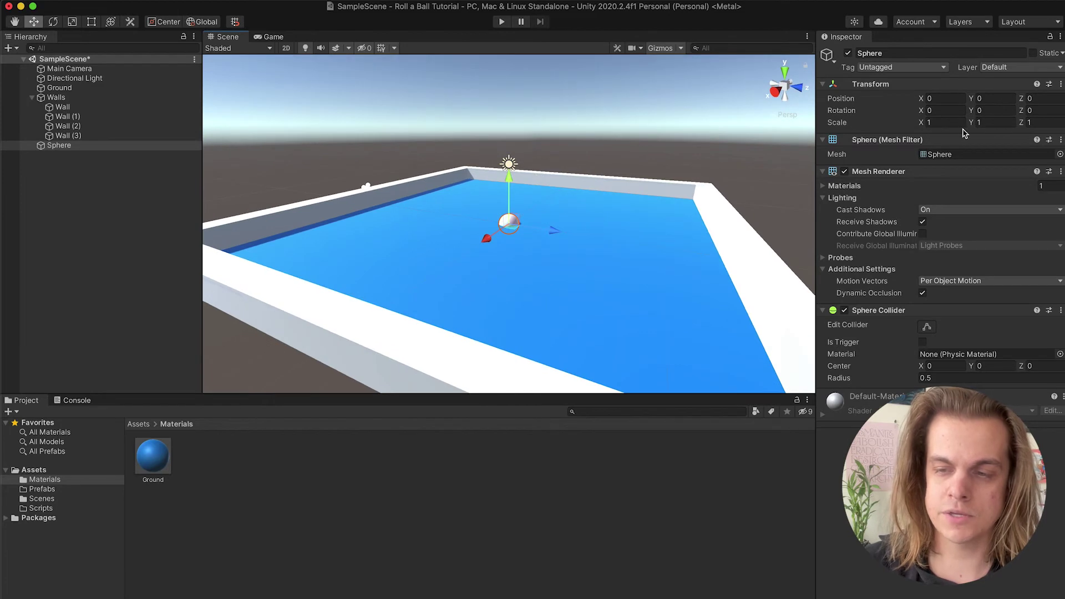
pyautogui.click(985, 98)
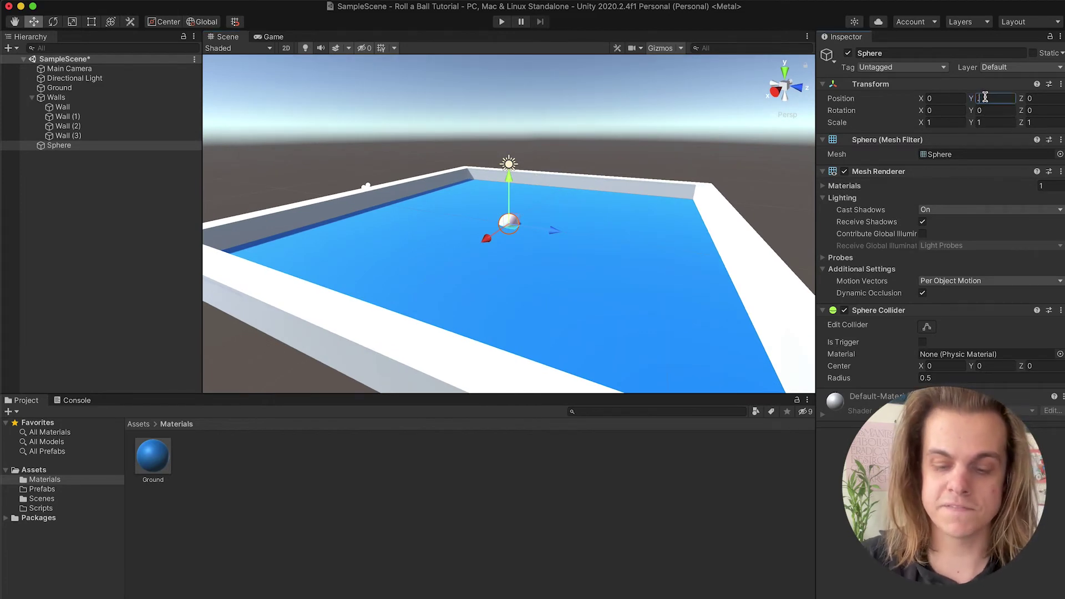
pyautogui.write('0.5')
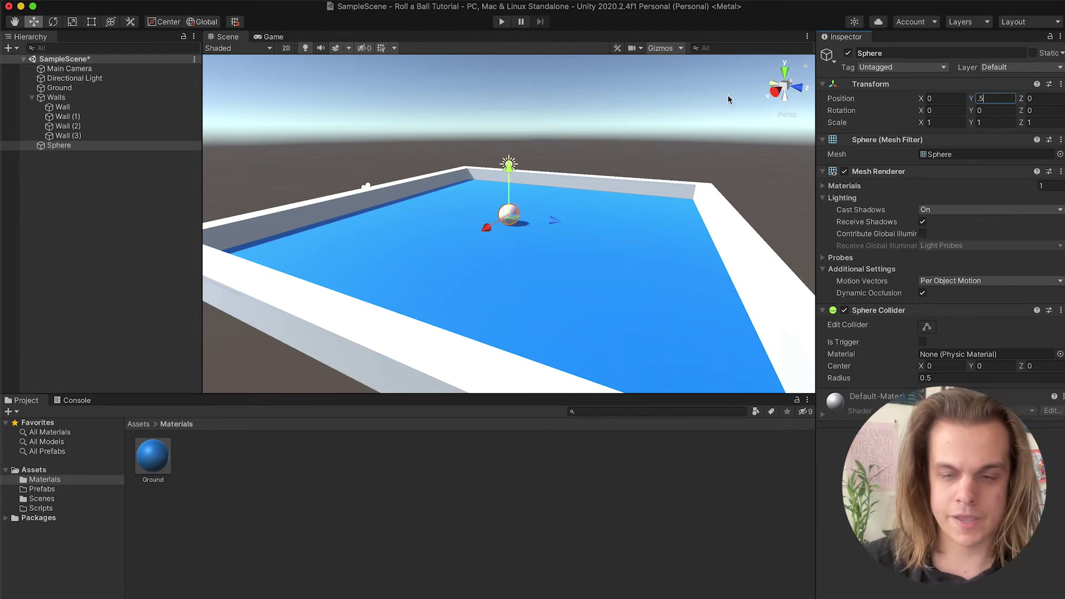
# Create a new material in the Materials folder and name it "Player"
pyautogui.rightClick(297, 474)
pyautogui.moveTo(340, 345)
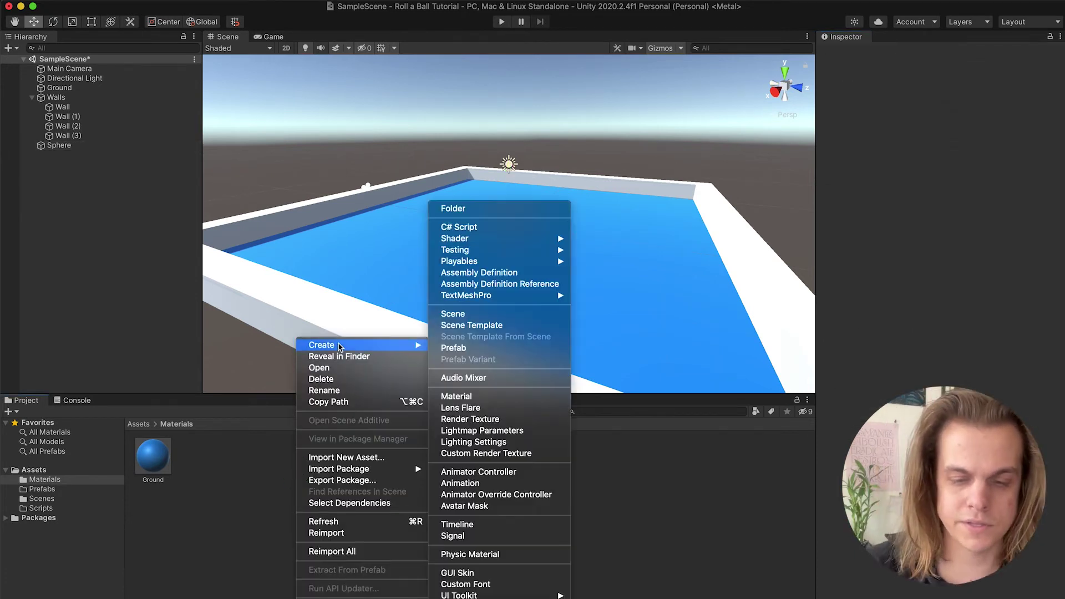
pyautogui.click(472, 396)
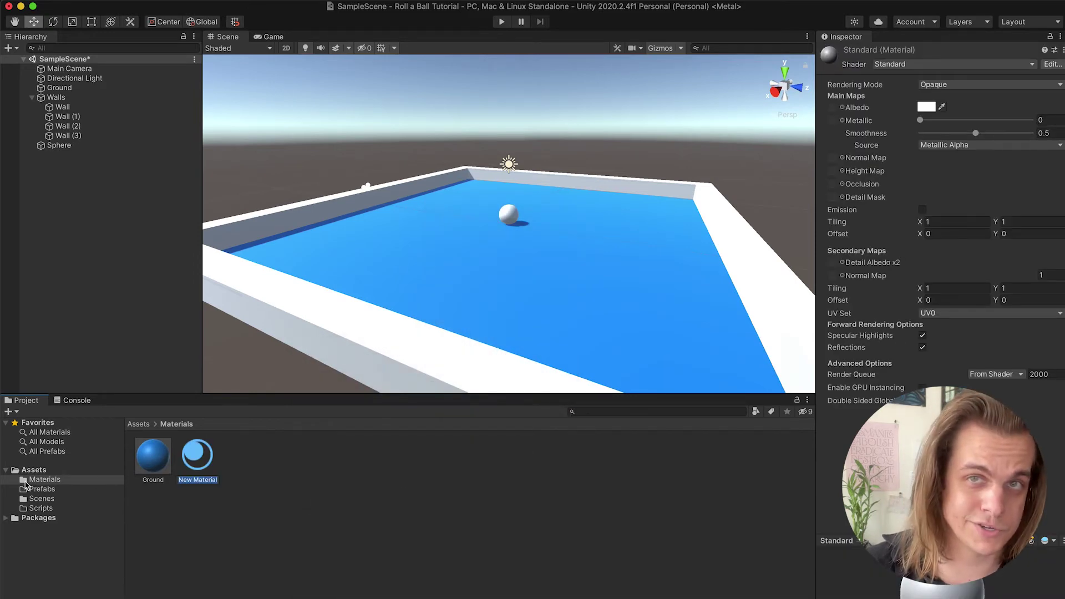
pyautogui.write('Player')
pyautogui.press('Return')
# Set the Player material's albedo to magenta (EC21EC) and apply the material to the sphere
pyautogui.click(926, 107)
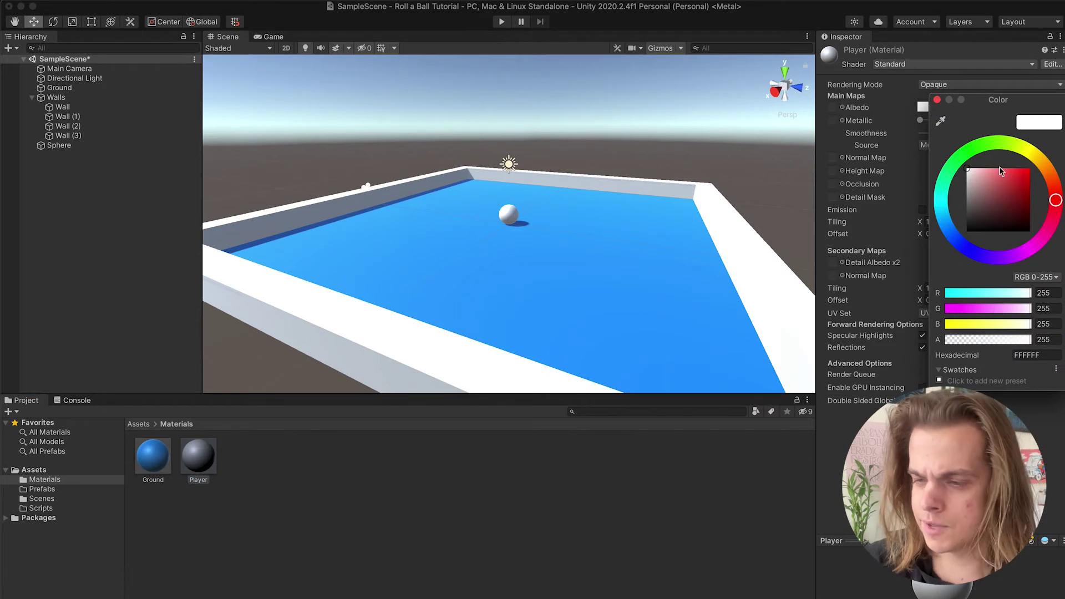
pyautogui.click(1026, 251)
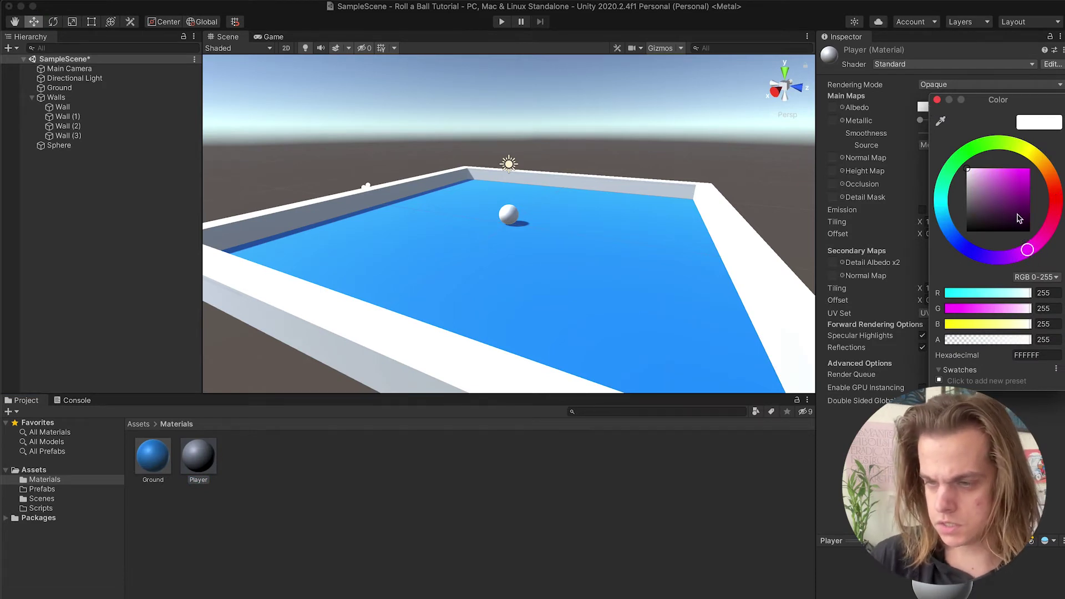
pyautogui.moveTo(1018, 211); pyautogui.dragTo(1021, 173)
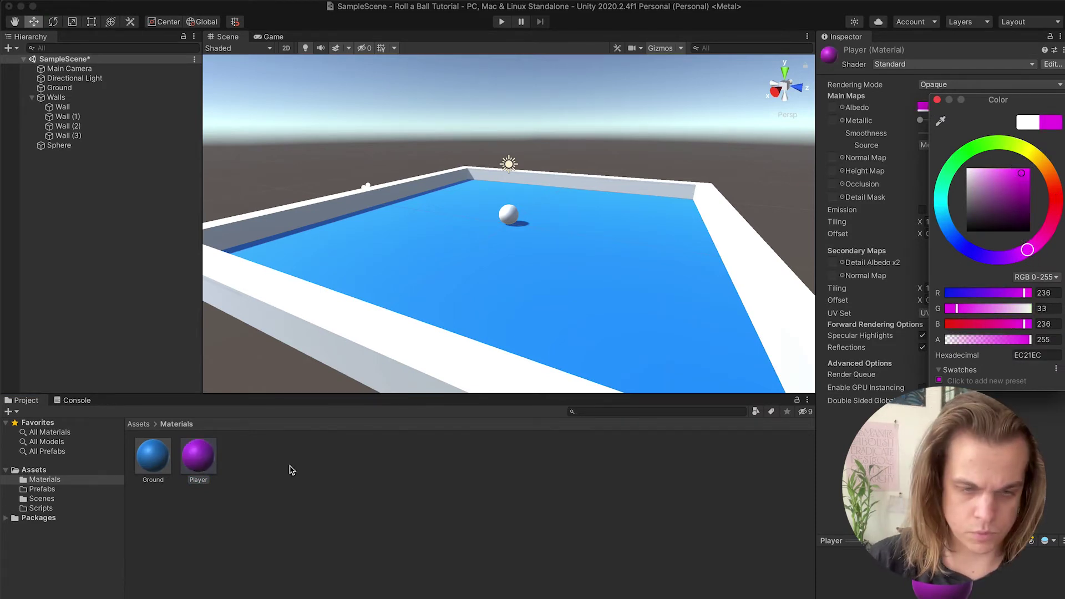
pyautogui.moveTo(198, 456); pyautogui.dragTo(510, 214)
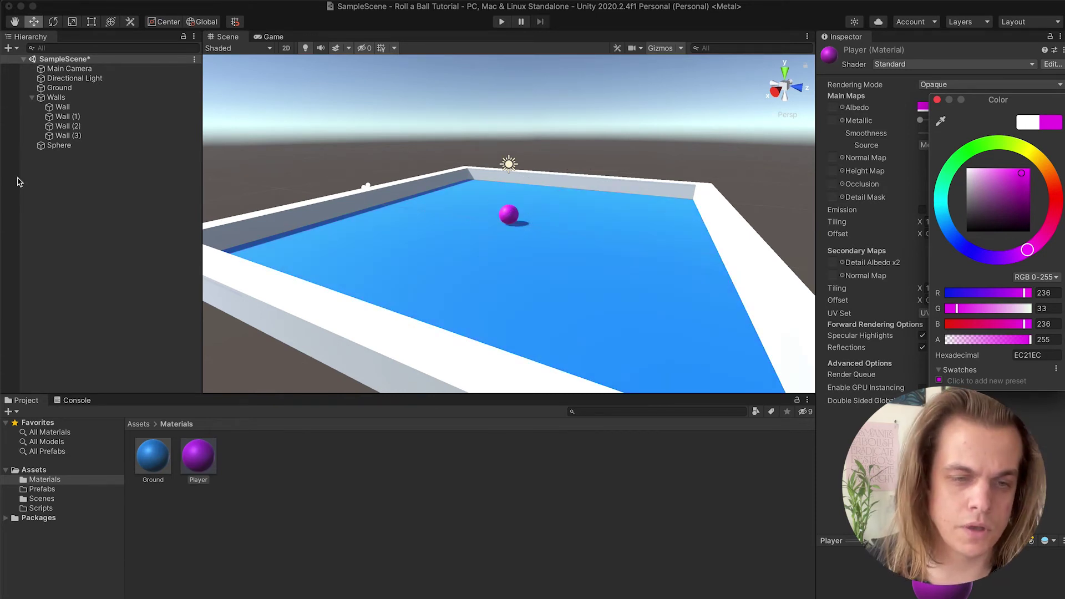
# Rename the Sphere object as "Player"
pyautogui.click(54, 145)
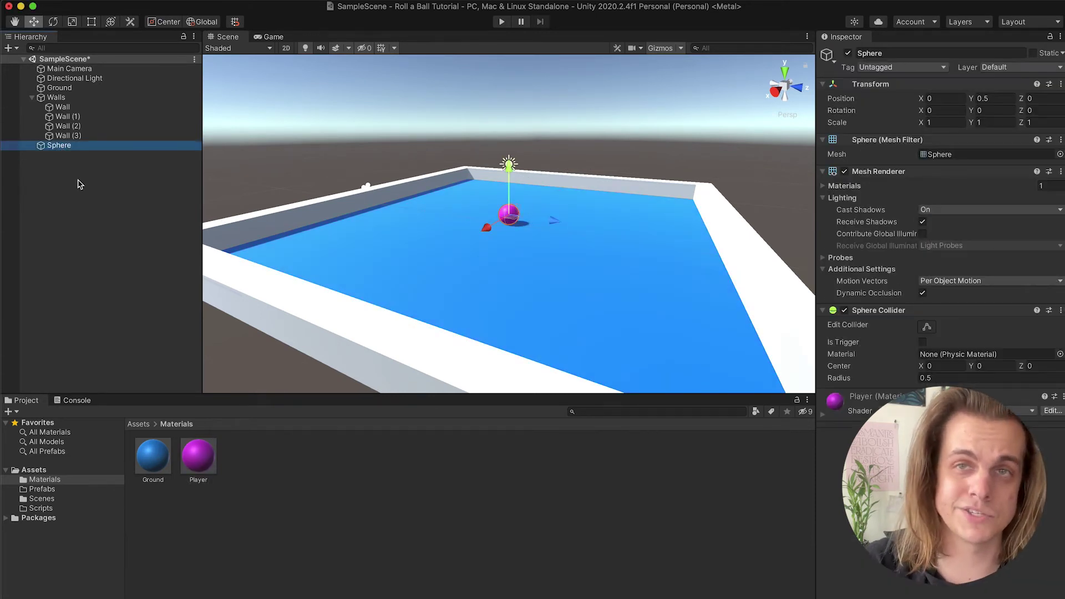
pyautogui.press('Return')
pyautogui.write('Player')
pyautogui.press('Return')
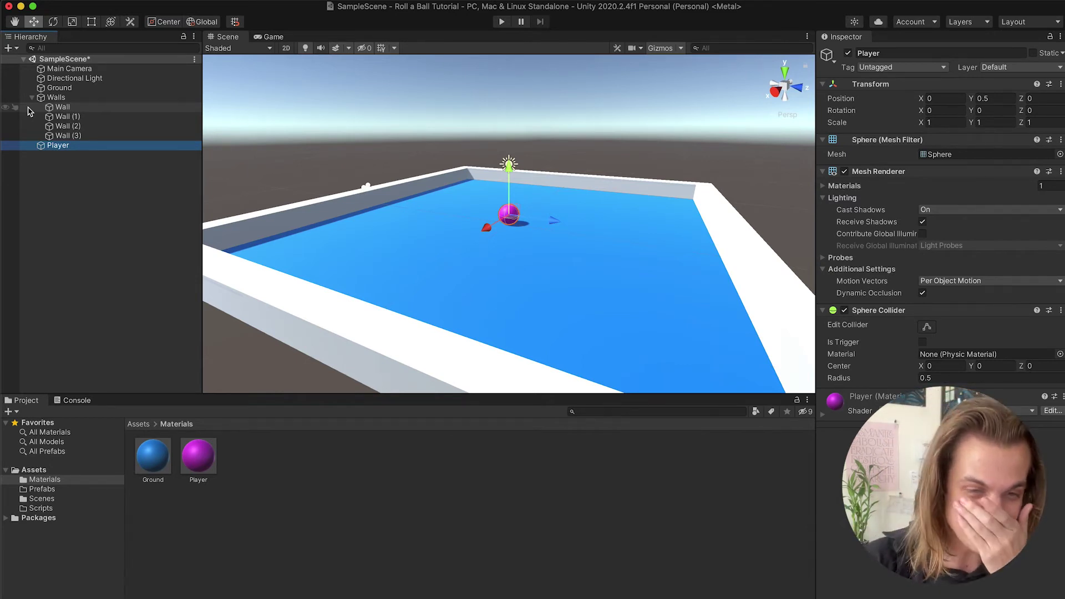
# Import all the C# scripts from the "Roll a Ball Scripts" folder in Finder into the project's Scripts folder
pyautogui.click(33, 471)
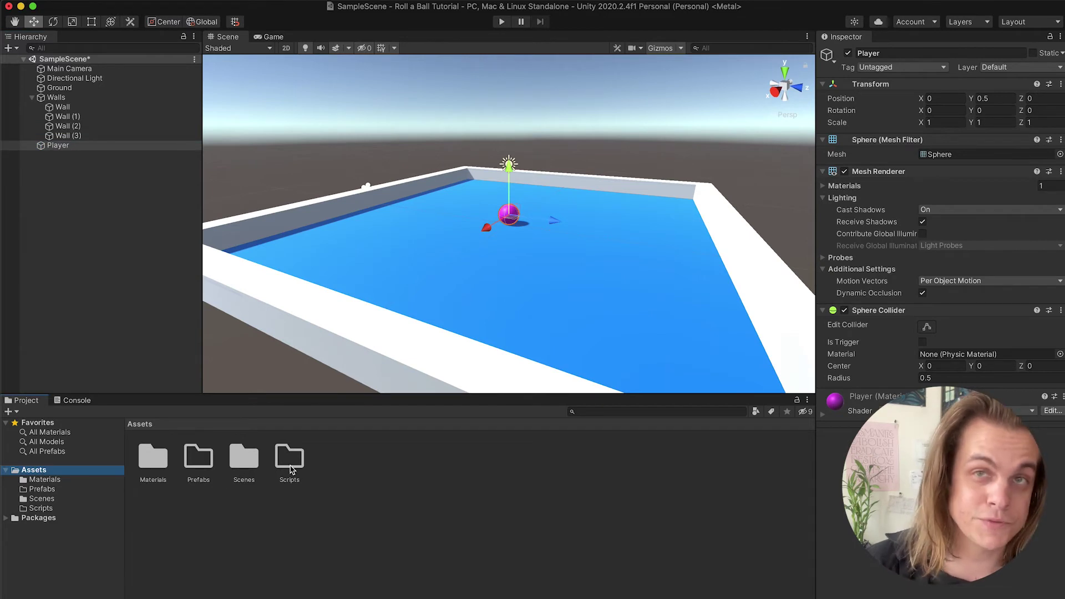
pyautogui.doubleClick(290, 460)
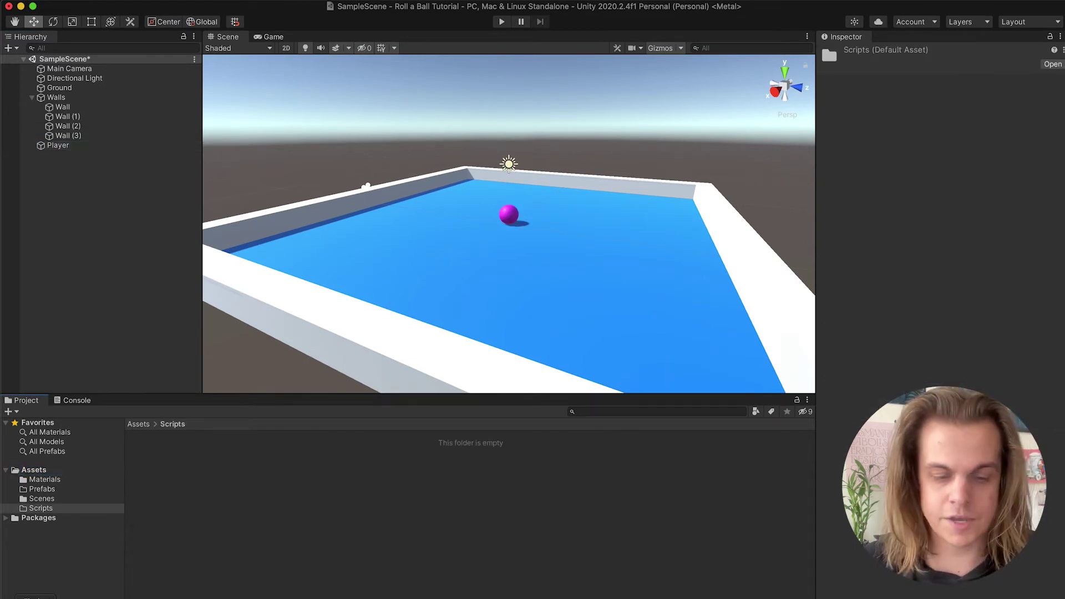
pyautogui.press('super+Tab')
pyautogui.click(921, 244)
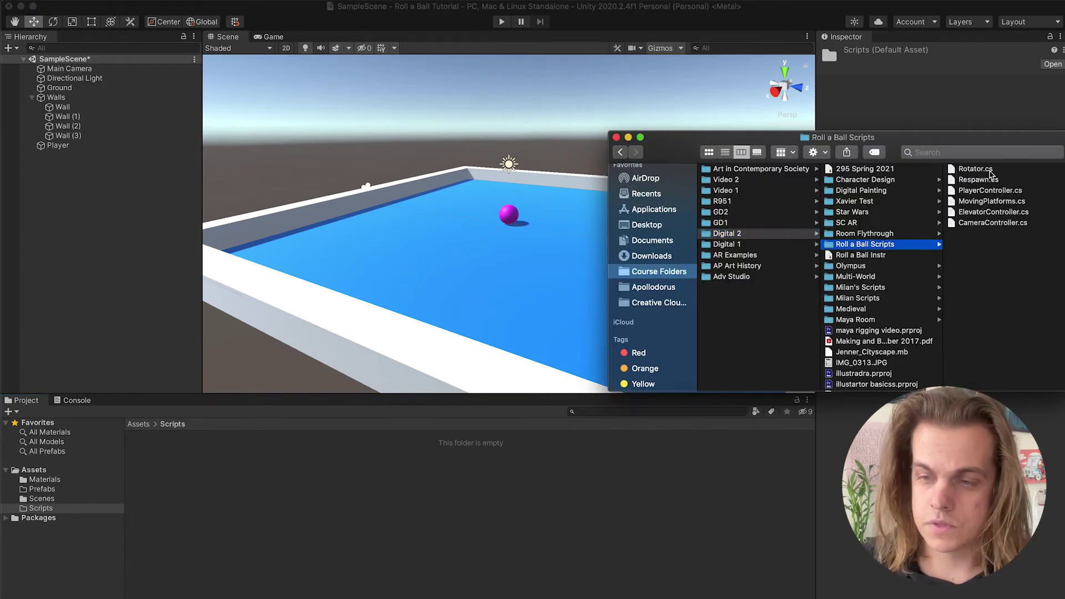
pyautogui.click(983, 223)
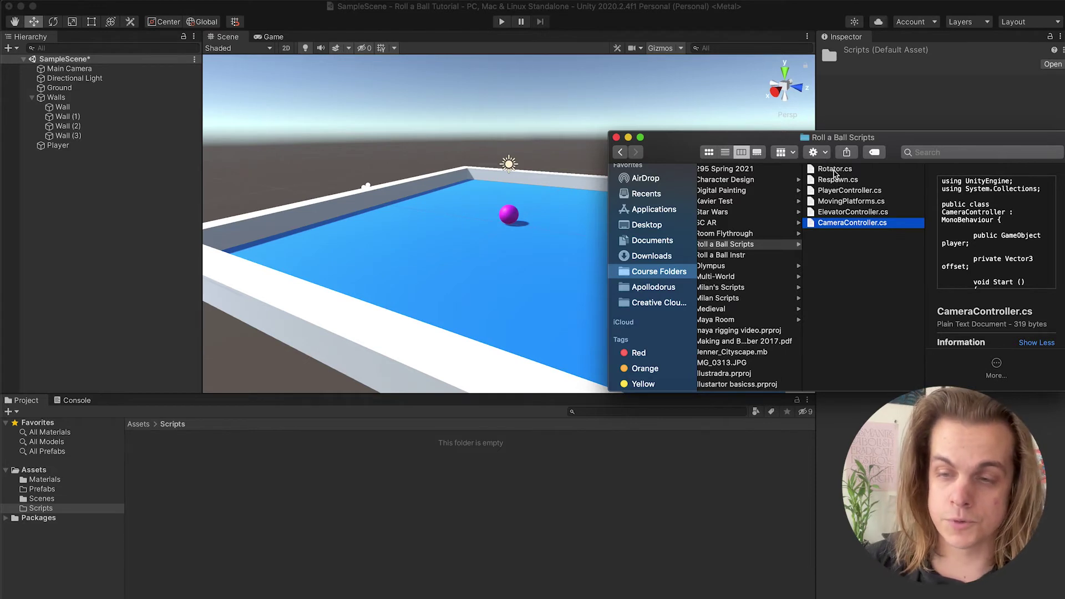
pyautogui.keyDown('shift'); pyautogui.click(835, 170); pyautogui.keyUp('shift')
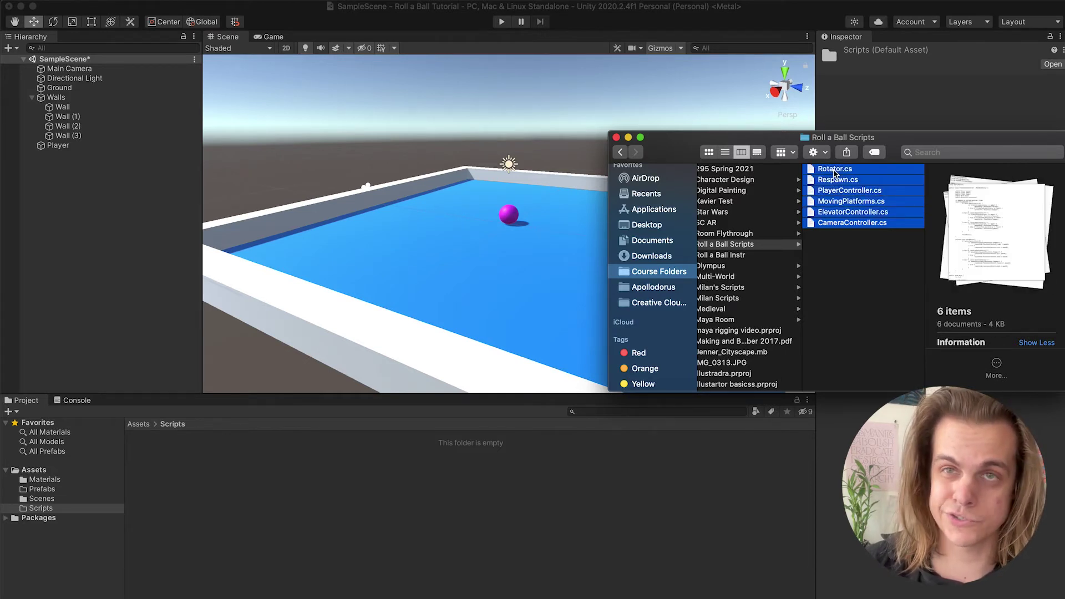
pyautogui.moveTo(834, 172); pyautogui.dragTo(480, 484)
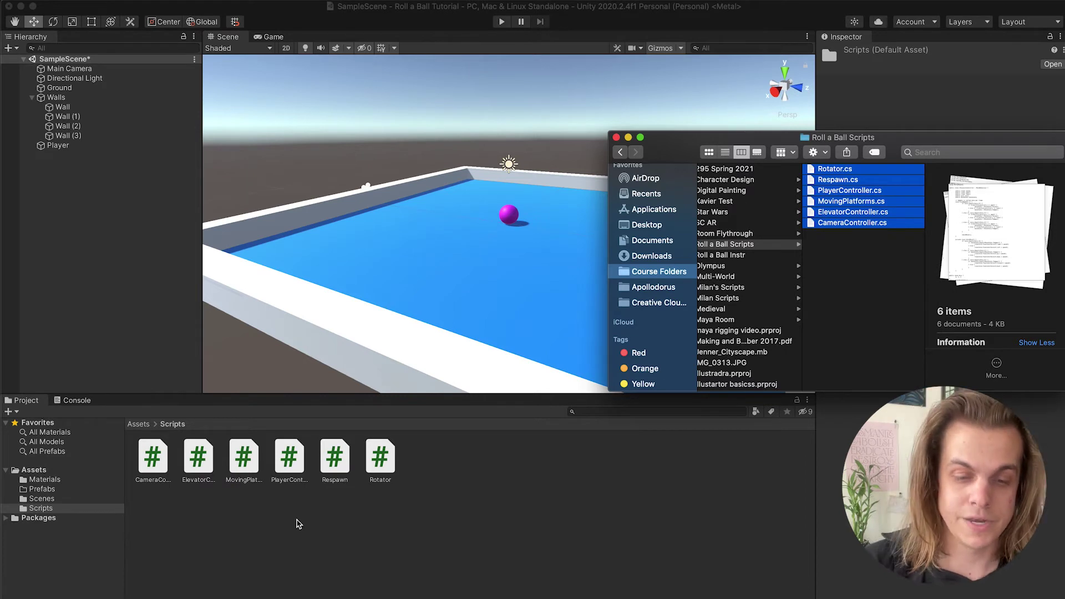
pyautogui.click(313, 540)
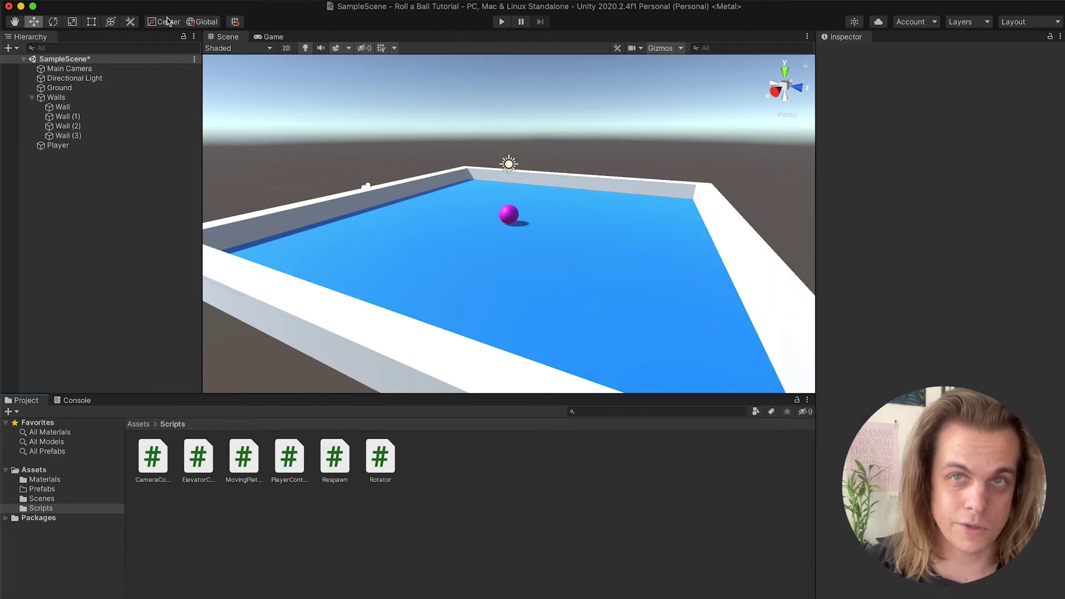
# Check which external script editor is set in the External Tools preferences, and close the preferences
pyautogui.click(55, 0)
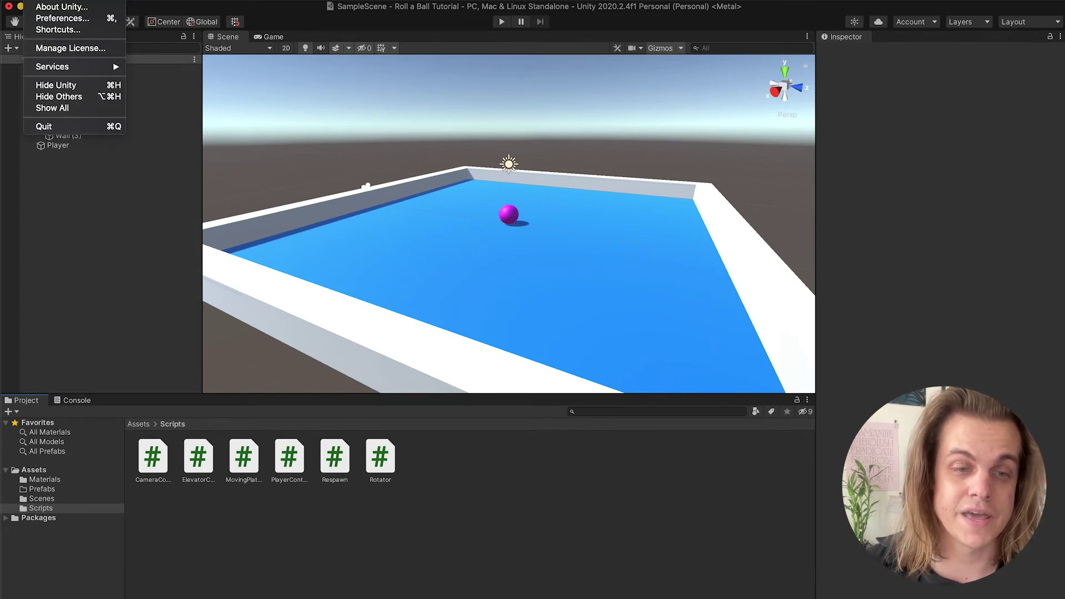
pyautogui.click(59, 18)
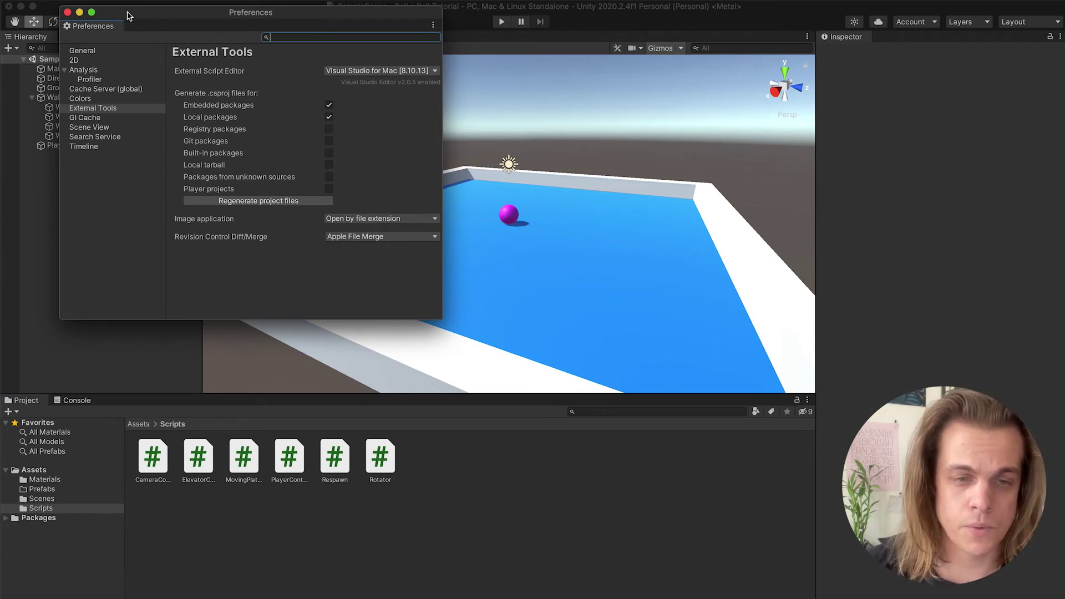
pyautogui.click(67, 12)
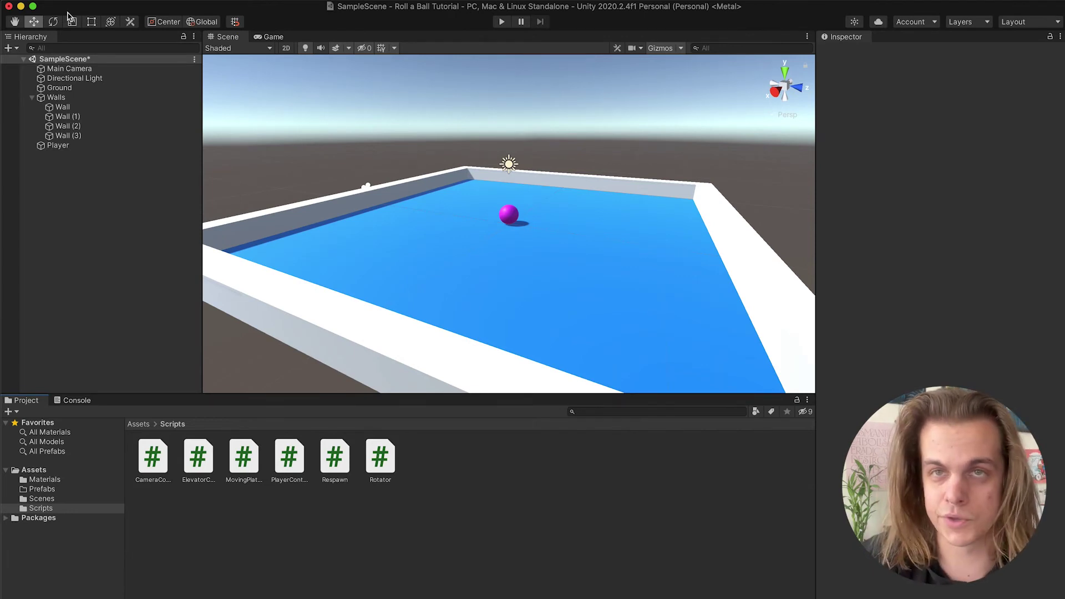
# Open the PlayerController script in Visual Studio, dismiss the update dialog, review the code, and return to Unity
pyautogui.click(287, 458)
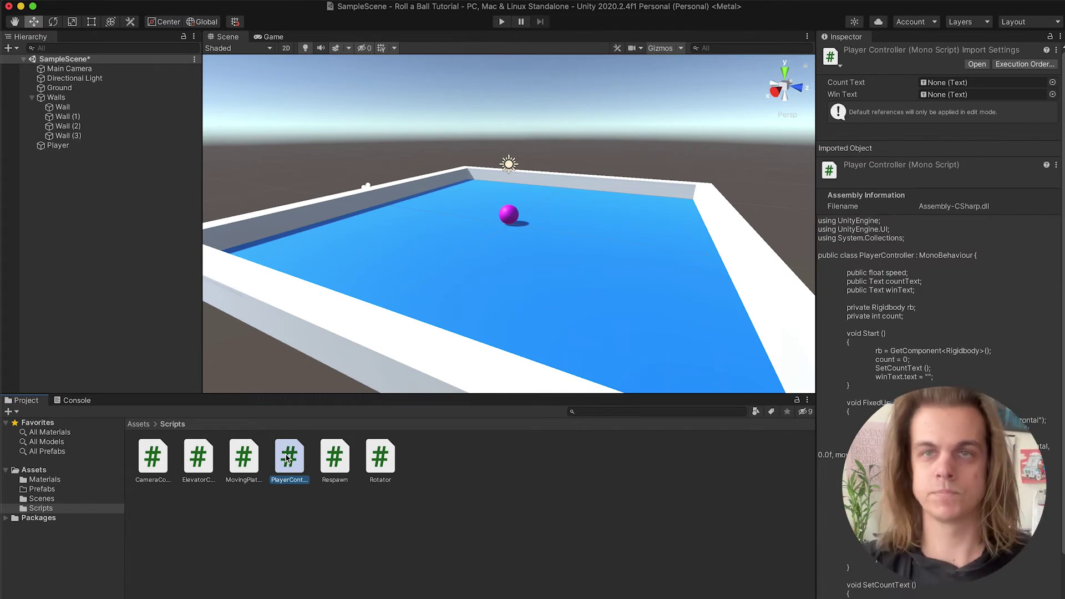
pyautogui.doubleClick(287, 458)
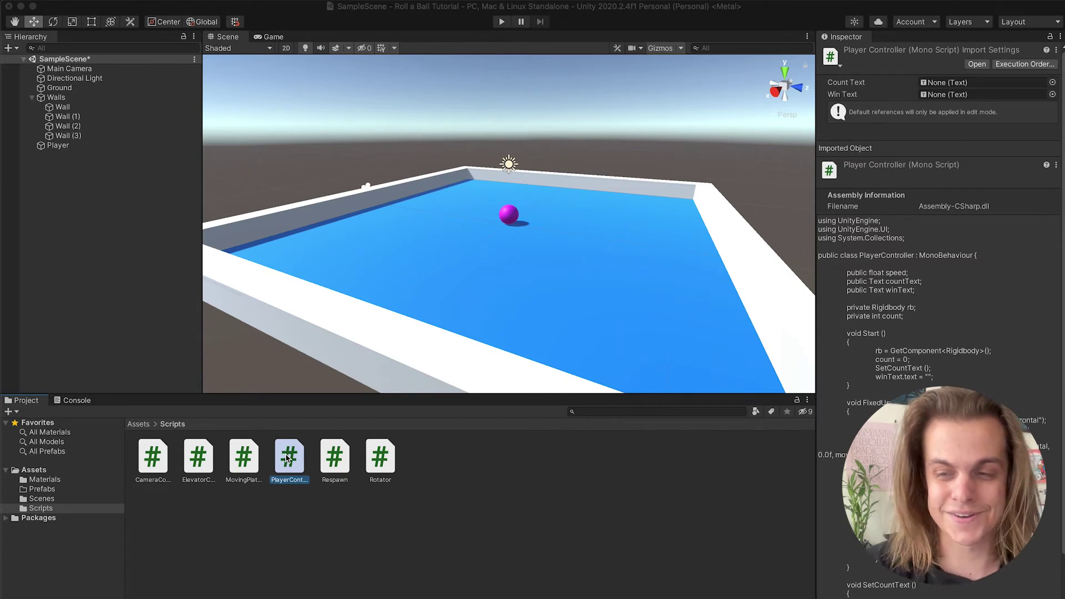
pyautogui.doubleClick(287, 458)
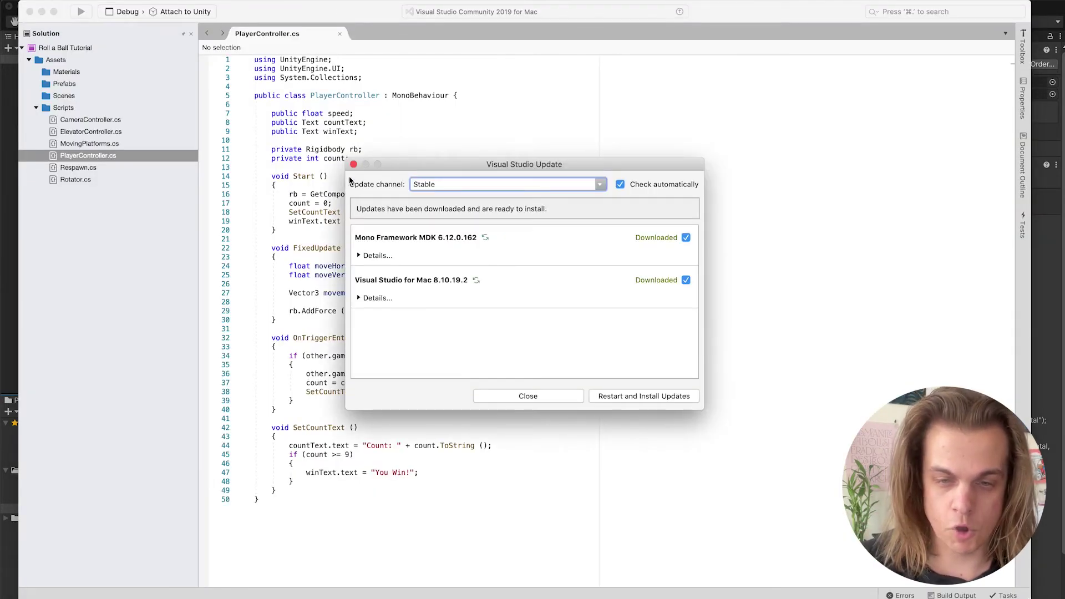
pyautogui.click(353, 164)
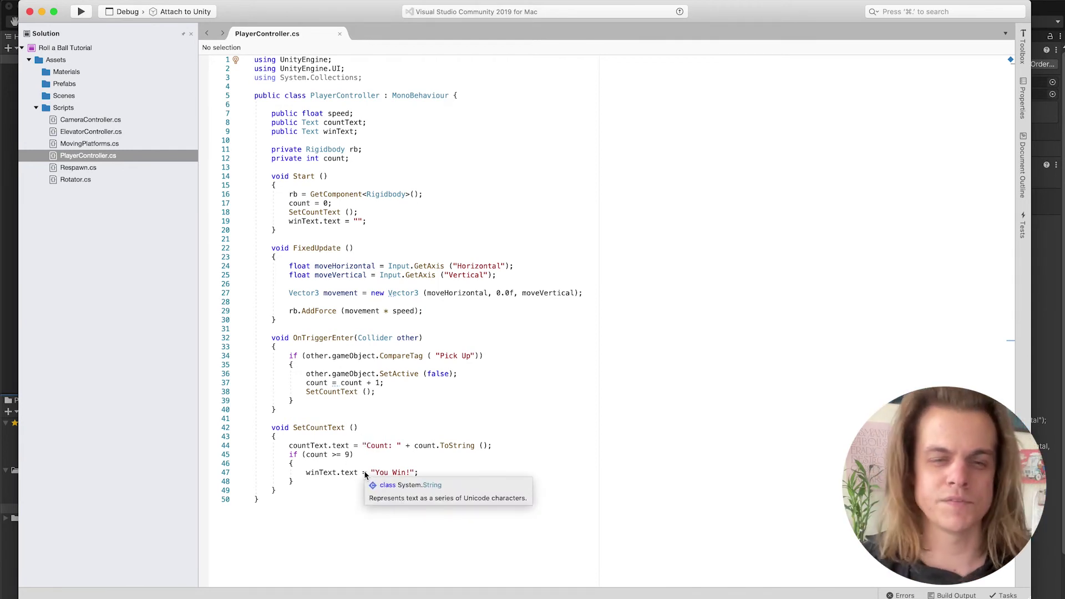
pyautogui.click(29, 13)
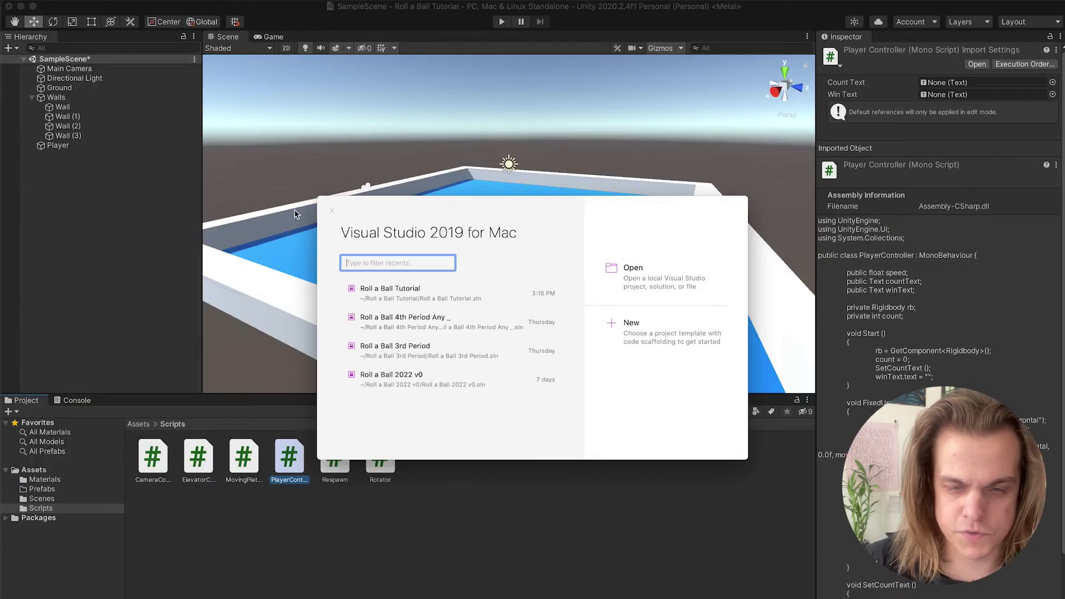
pyautogui.click(190, 232)
# Add a Rigidbody physics component to the Player sphere
pyautogui.click(76, 145)
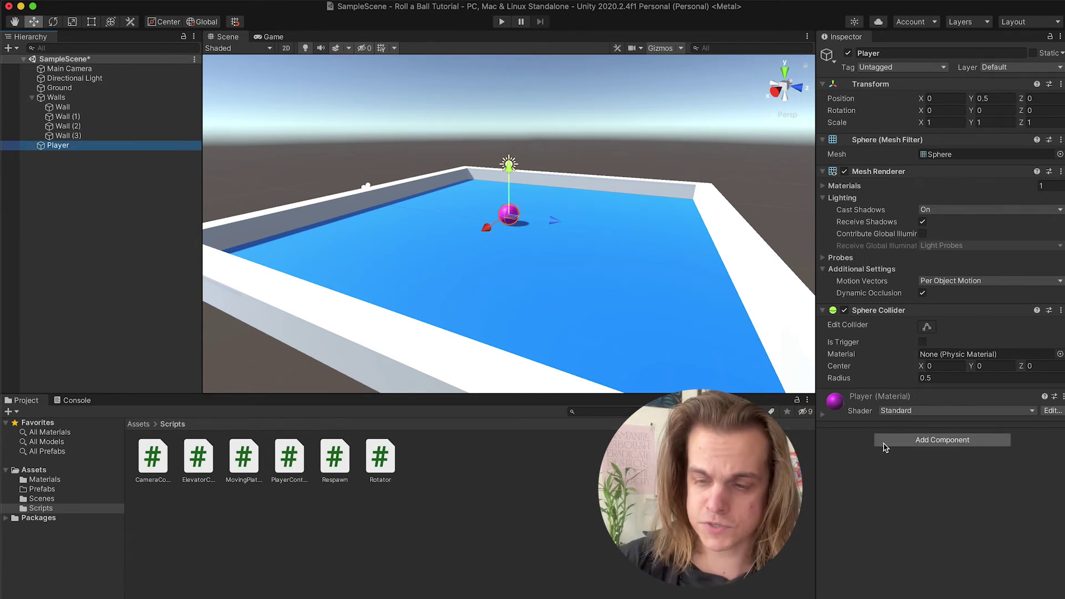
pyautogui.click(925, 439)
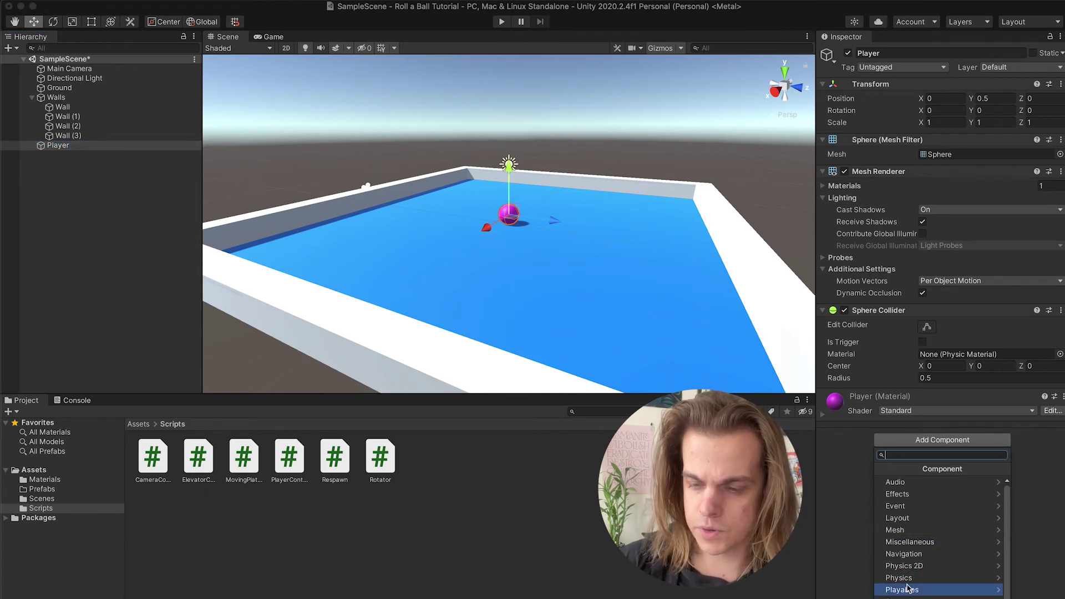
pyautogui.press('Return')
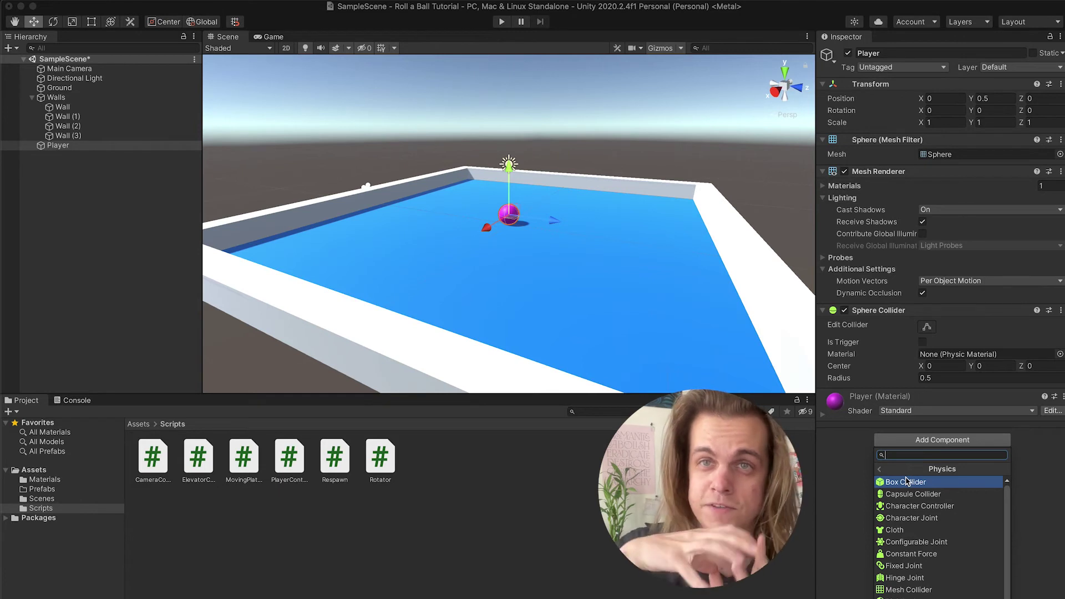
pyautogui.press('Down')
pyautogui.press('Down')
pyautogui.press('Down')
pyautogui.press('Down')
pyautogui.press('Down')
pyautogui.press('Down')
pyautogui.press('Down')
pyautogui.press('Down')
pyautogui.press('Down')
pyautogui.press('Down')
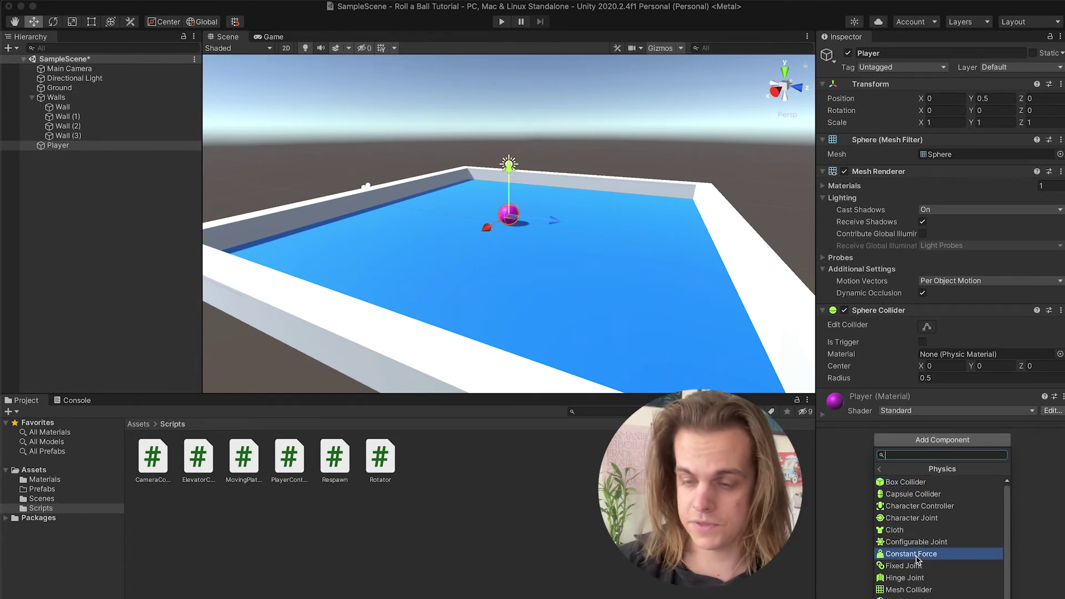
pyautogui.press('Return')
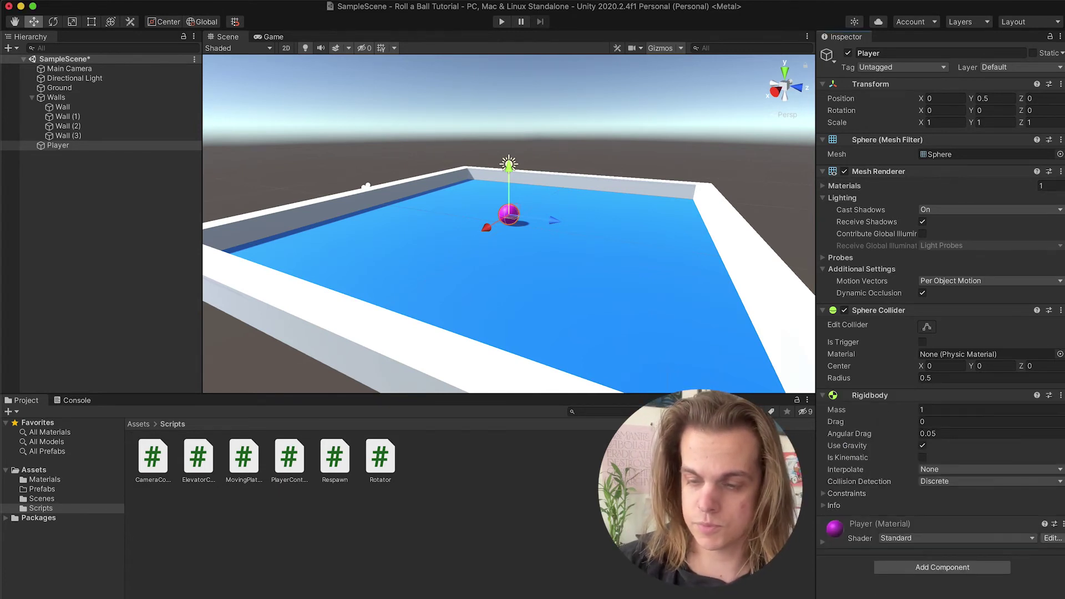
# Attach the Player Controller script to the Player and set its Speed to 10
pyautogui.click(923, 567)
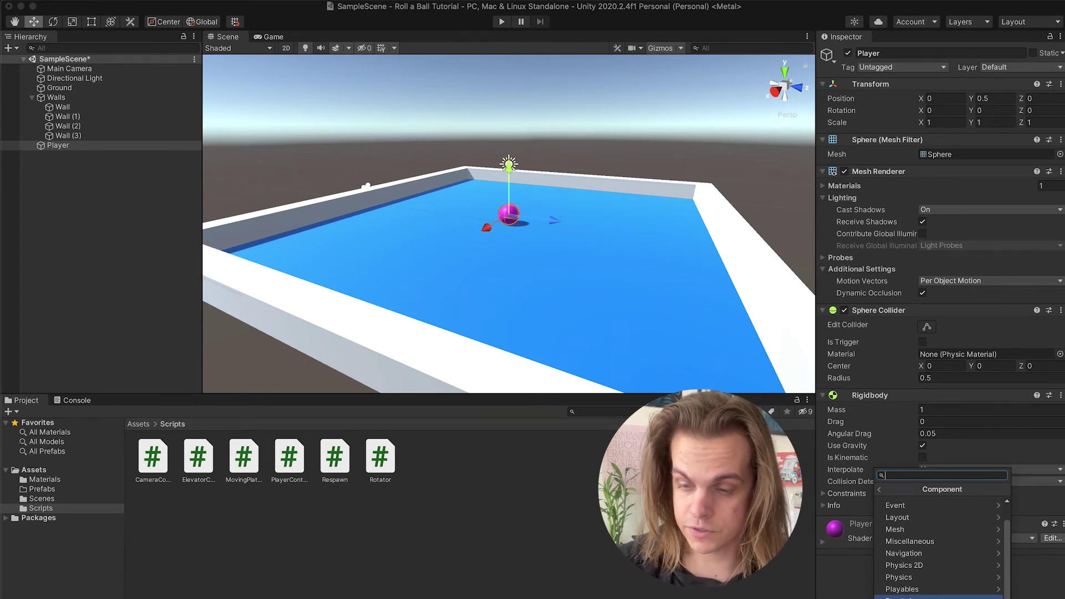
pyautogui.scroll(-2, 938, 555)
pyautogui.click(923, 534)
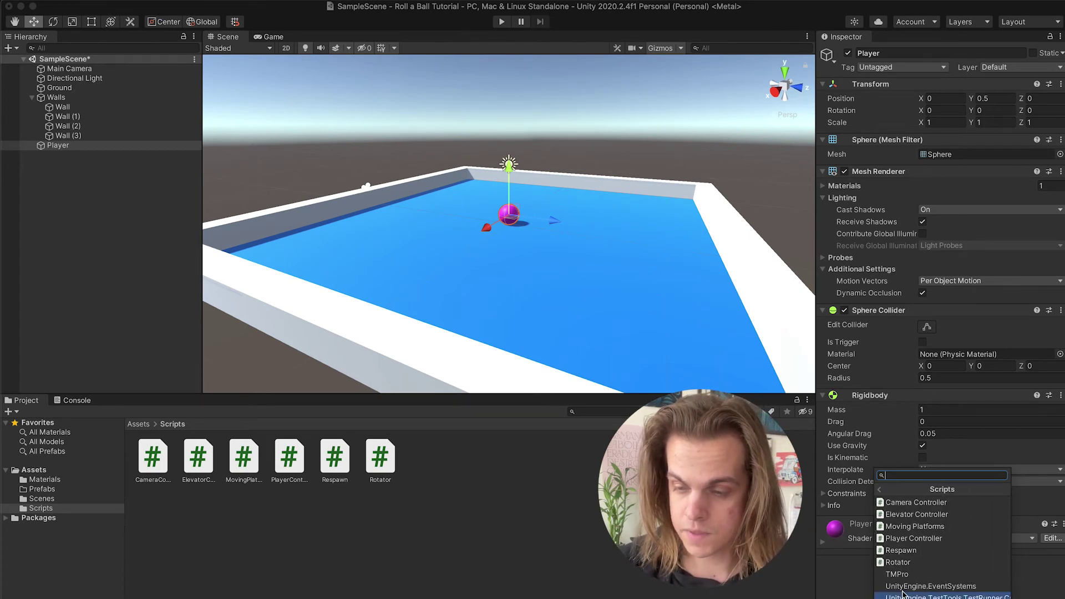
pyautogui.click(924, 537)
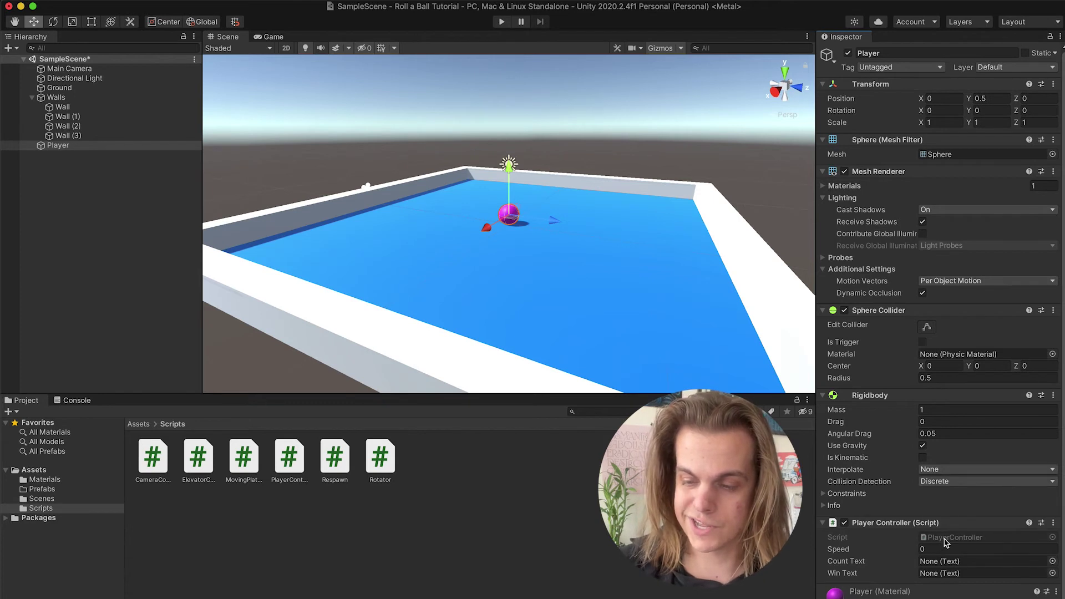
pyautogui.click(935, 548)
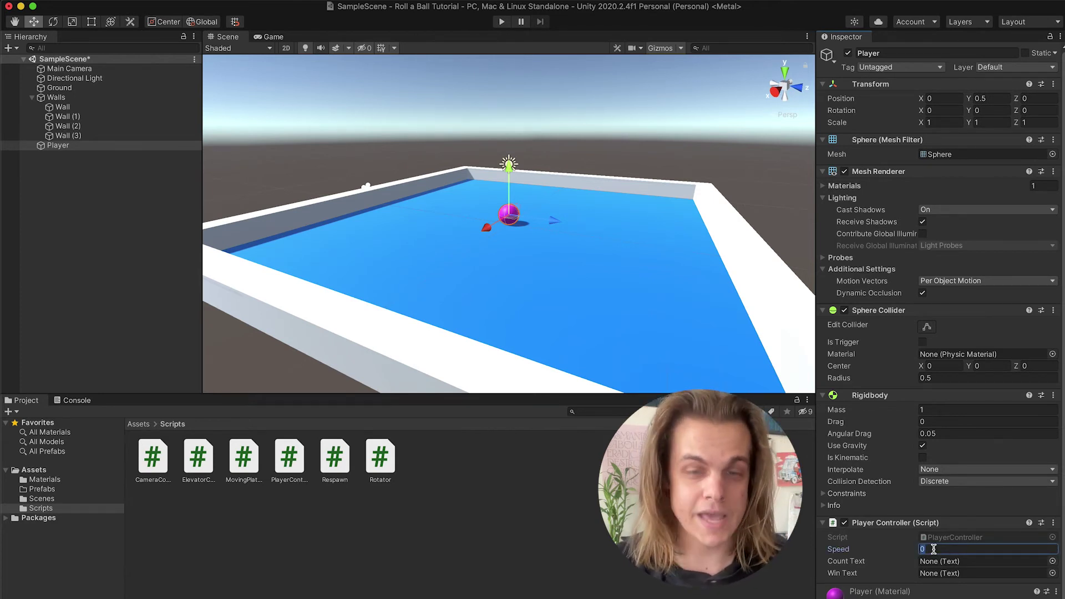
pyautogui.write('10')
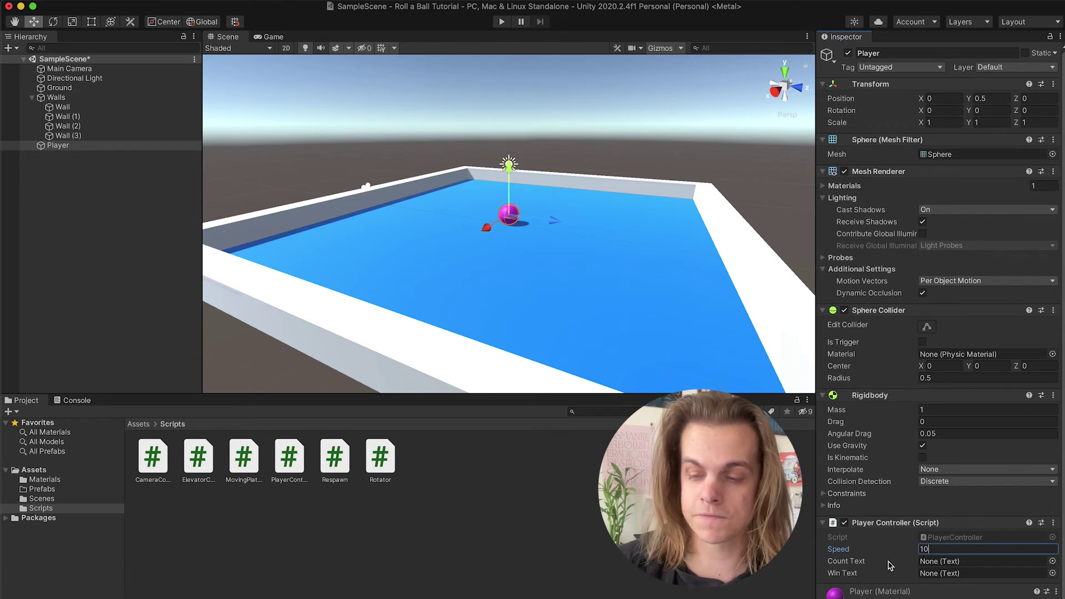
pyautogui.click(615, 162)
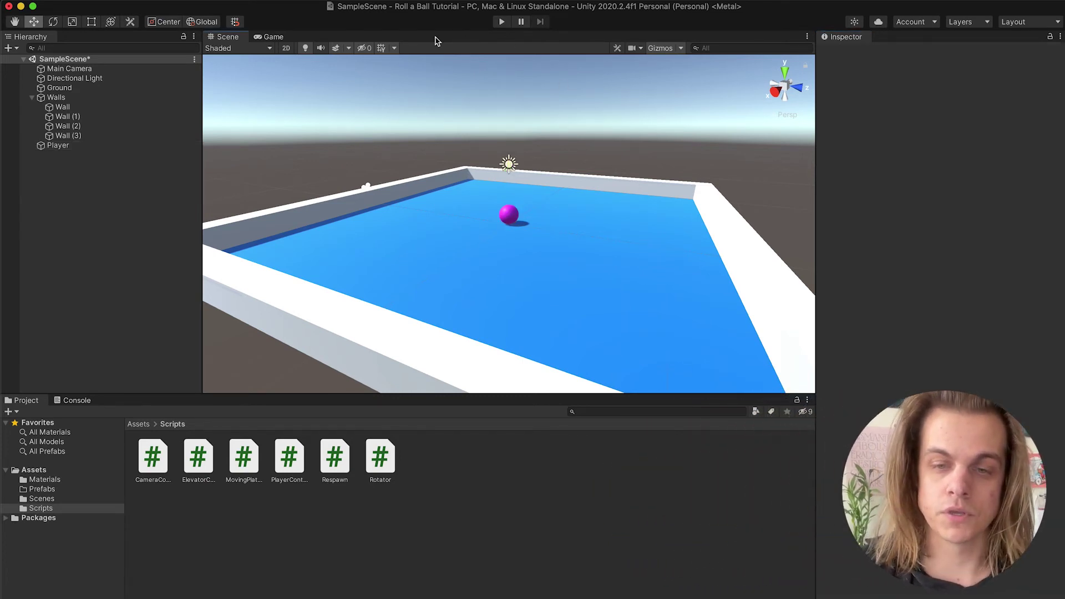
# Play the game to test rolling the ball sideways and forward, and stop play mode
pyautogui.click(499, 26)
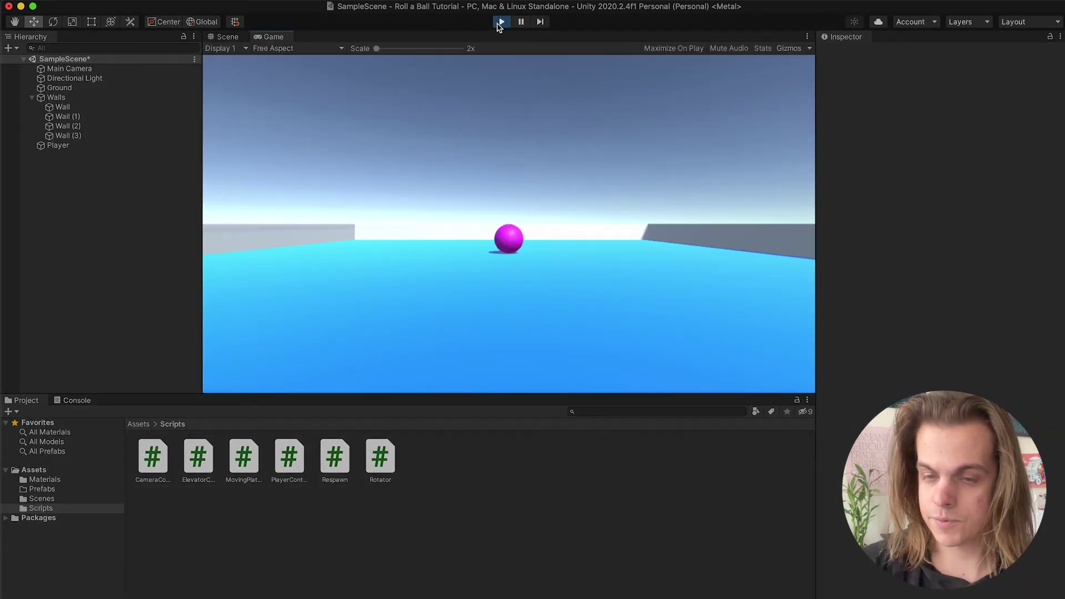
pyautogui.press('Left')
pyautogui.press('Right')
pyautogui.press('Left')
pyautogui.press('Right')
pyautogui.press('Up')
pyautogui.click(500, 22)
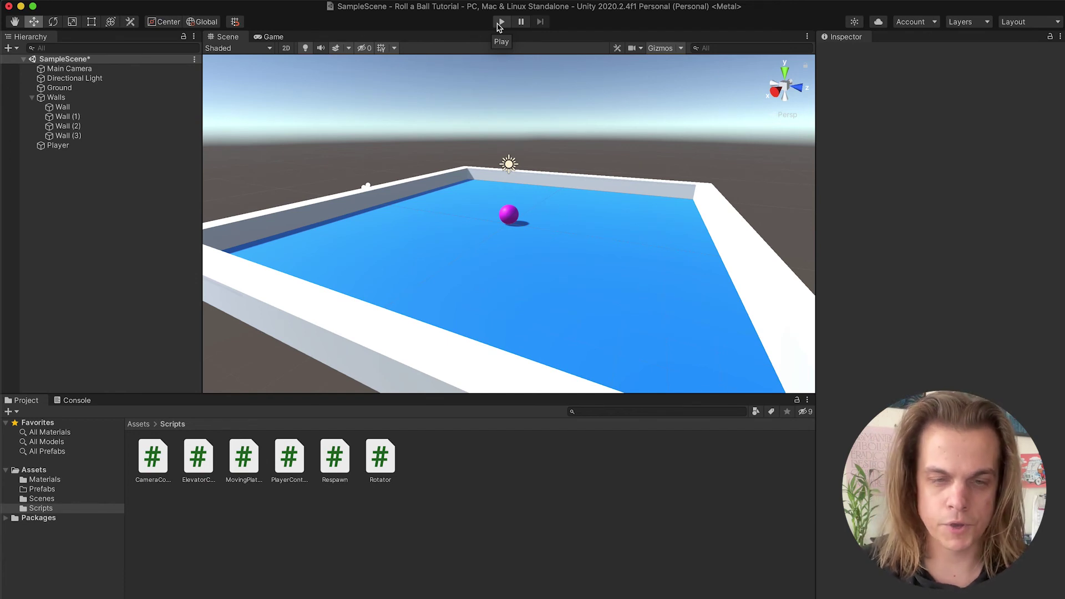
# Reposition the Main Camera to about Y 5.1 and Z -7.96, tilted down about 22.6° around X towards the ball
pyautogui.click(65, 68)
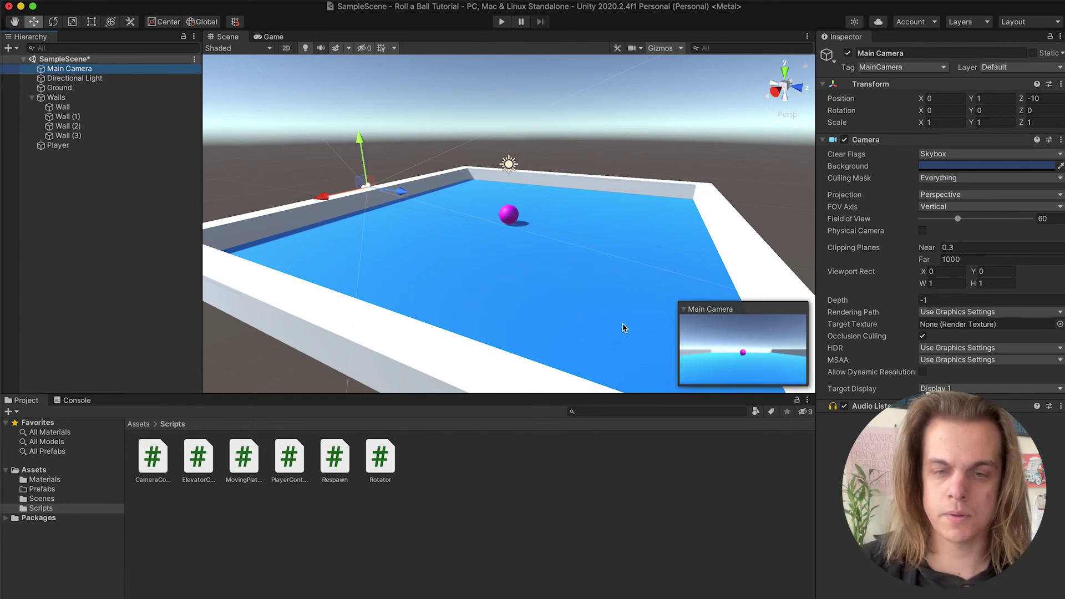
pyautogui.moveTo(360, 139); pyautogui.dragTo(360, 88)
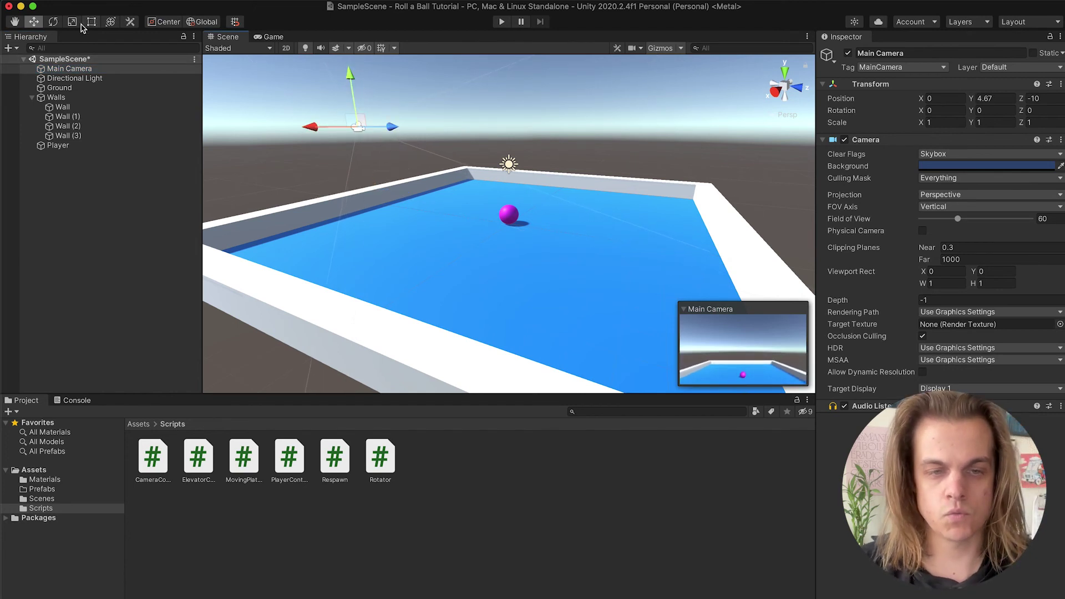
pyautogui.click(54, 24)
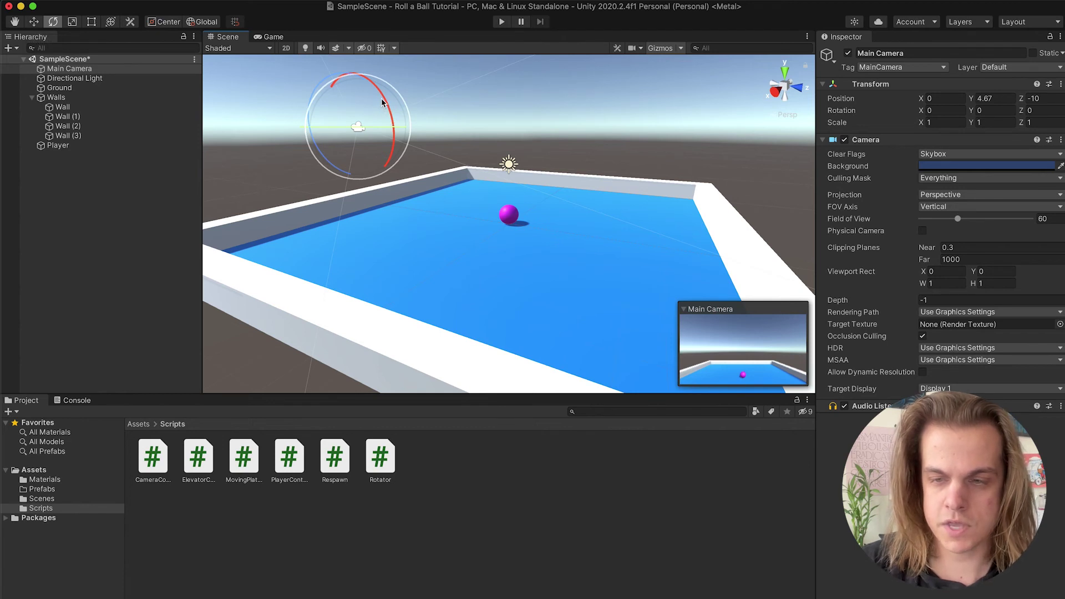
pyautogui.moveTo(382, 102); pyautogui.dragTo(391, 143)
pyautogui.press('w')
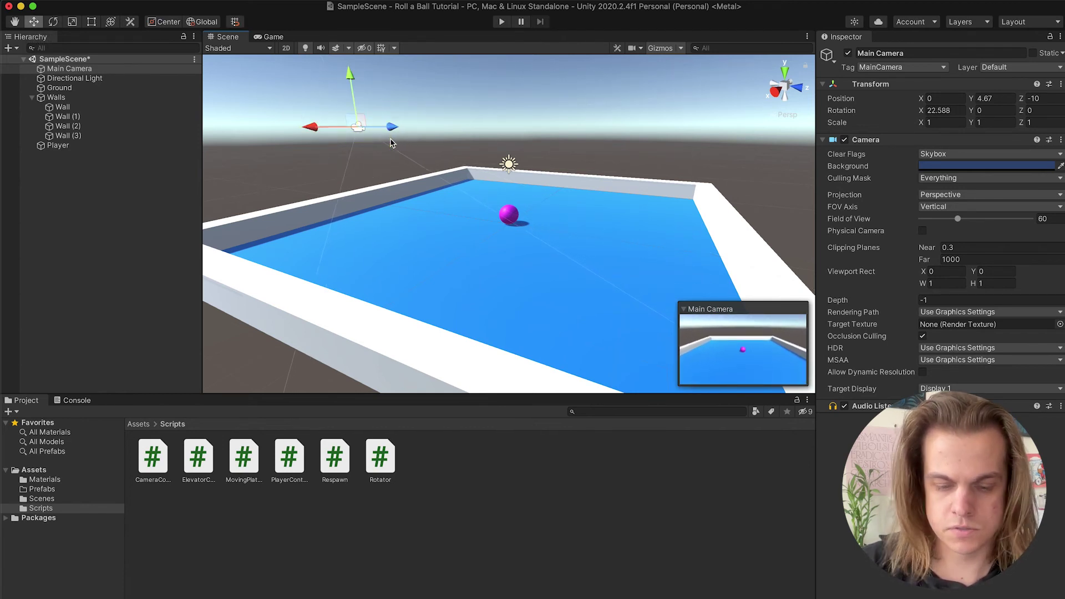
pyautogui.moveTo(350, 96); pyautogui.dragTo(350, 87)
pyautogui.moveTo(389, 118); pyautogui.dragTo(414, 120)
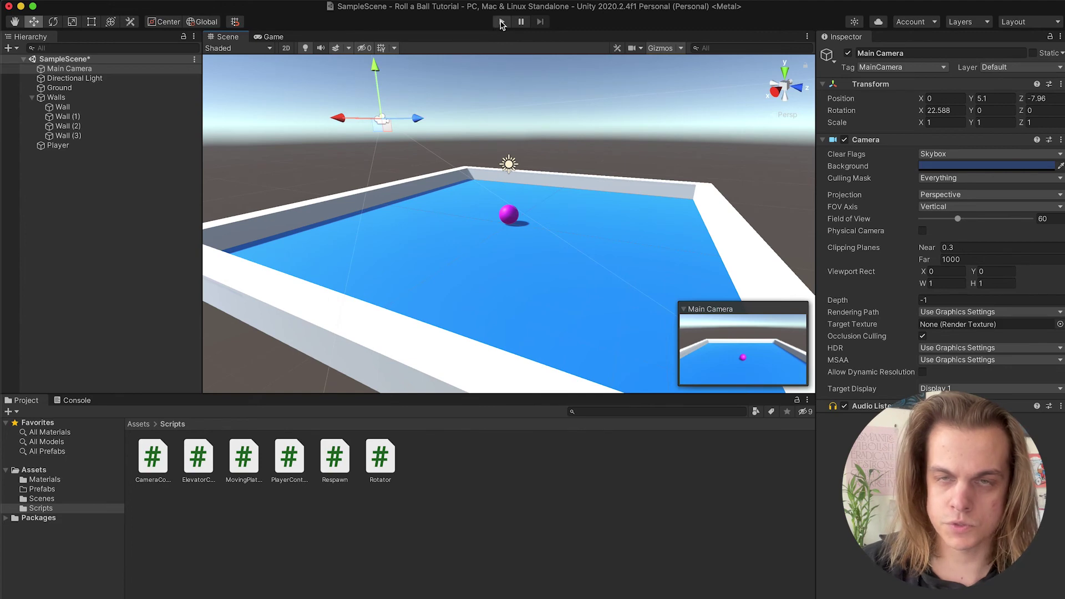
# Run the game from the new camera angle, roll the ball left and right, and stop it
pyautogui.click(501, 22)
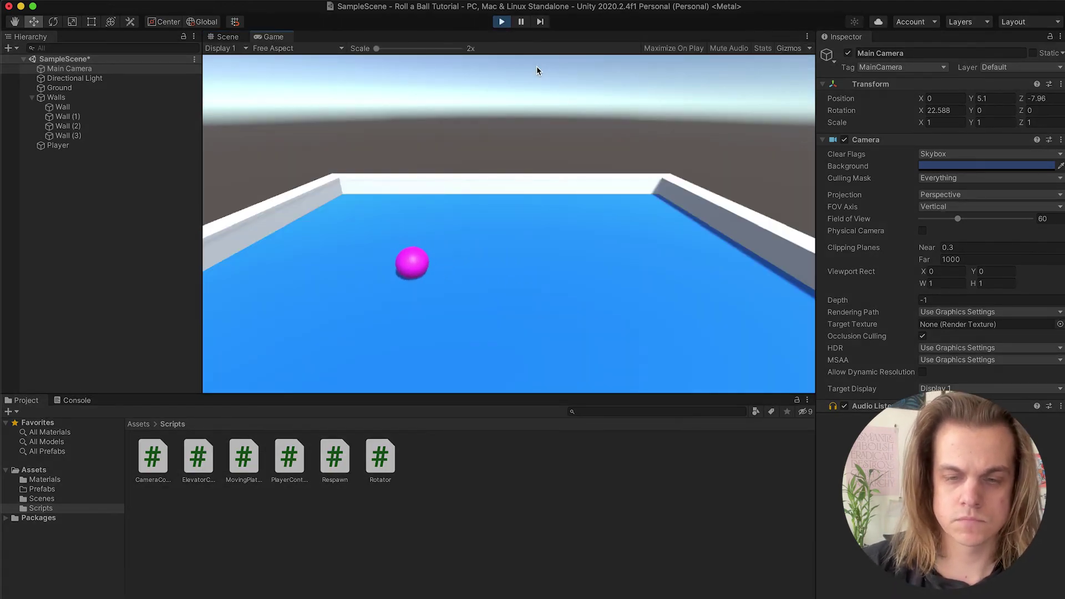
pyautogui.press('Right')
pyautogui.press('Left')
pyautogui.press('Right')
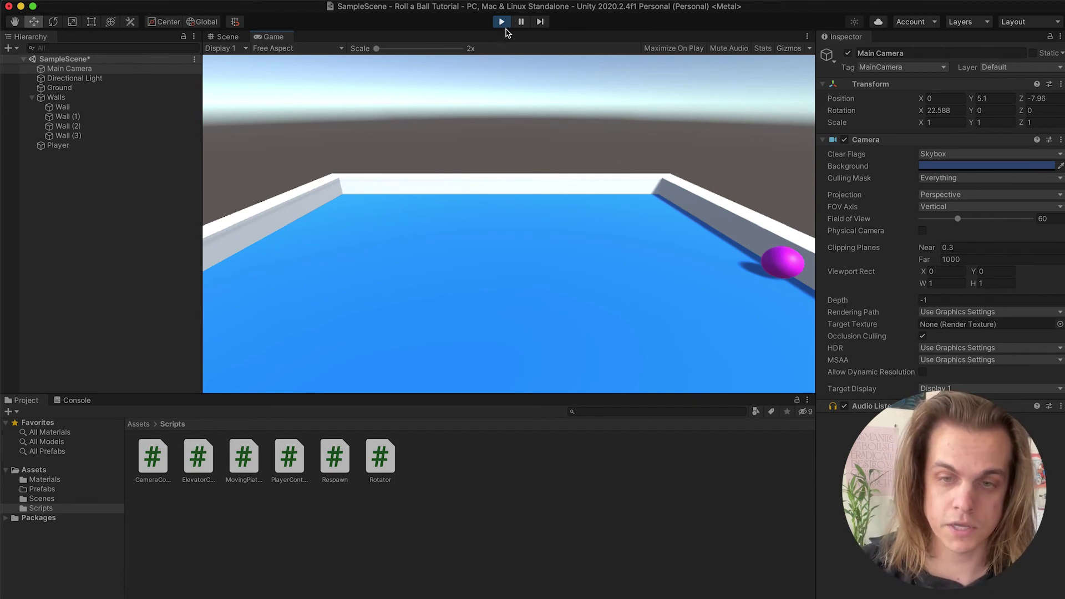
pyautogui.click(500, 23)
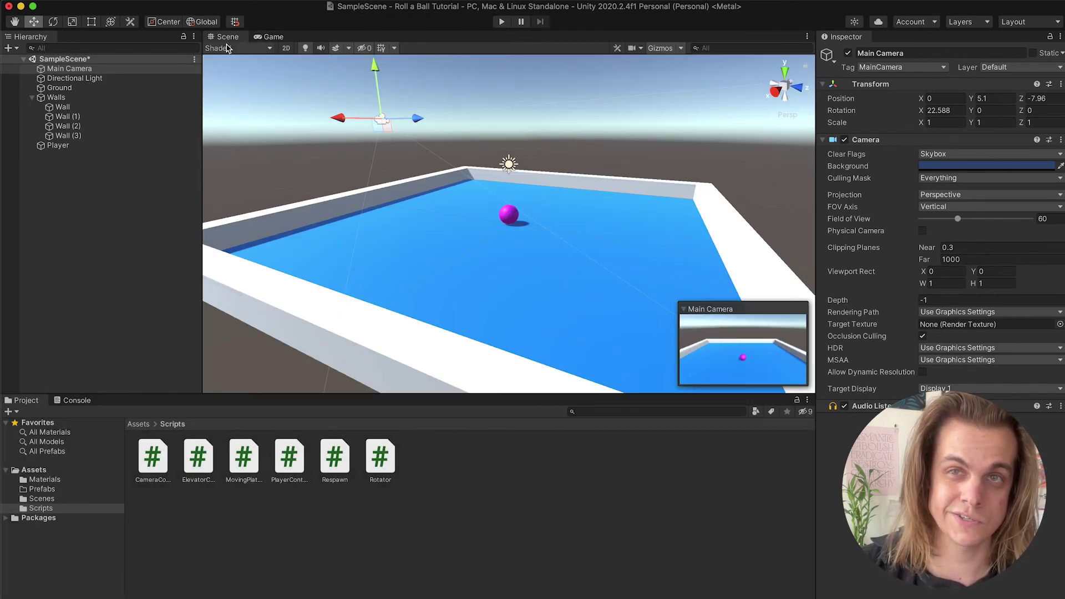
# Compare the Game view with the Scene view, ending in the Scene view
pyautogui.click(270, 36)
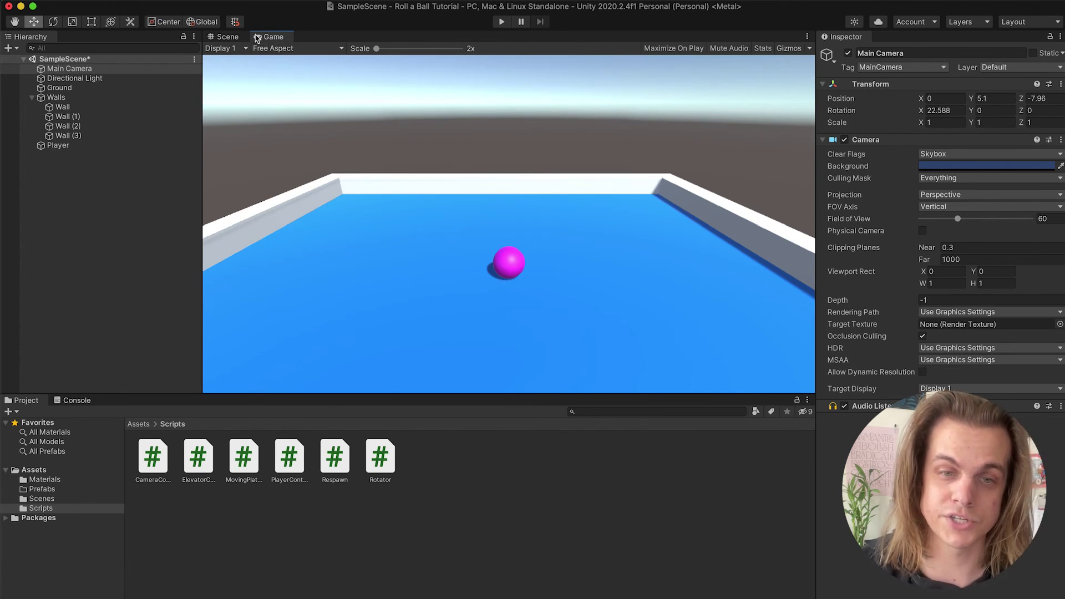
pyautogui.click(221, 38)
pyautogui.click(260, 37)
pyautogui.click(229, 38)
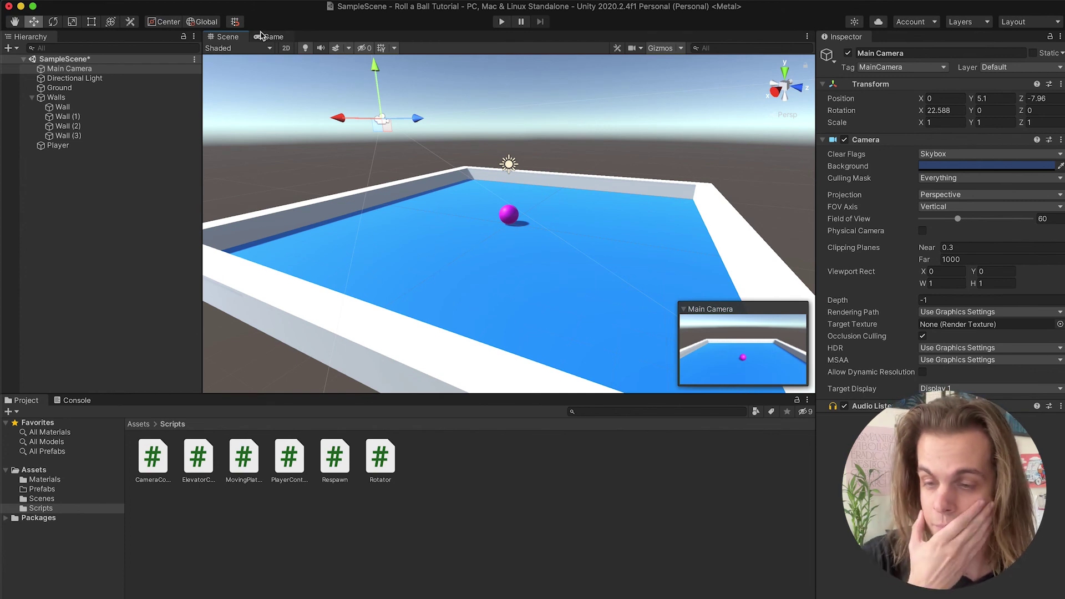
# Attach the Camera Controller script to the Main Camera
pyautogui.click(70, 70)
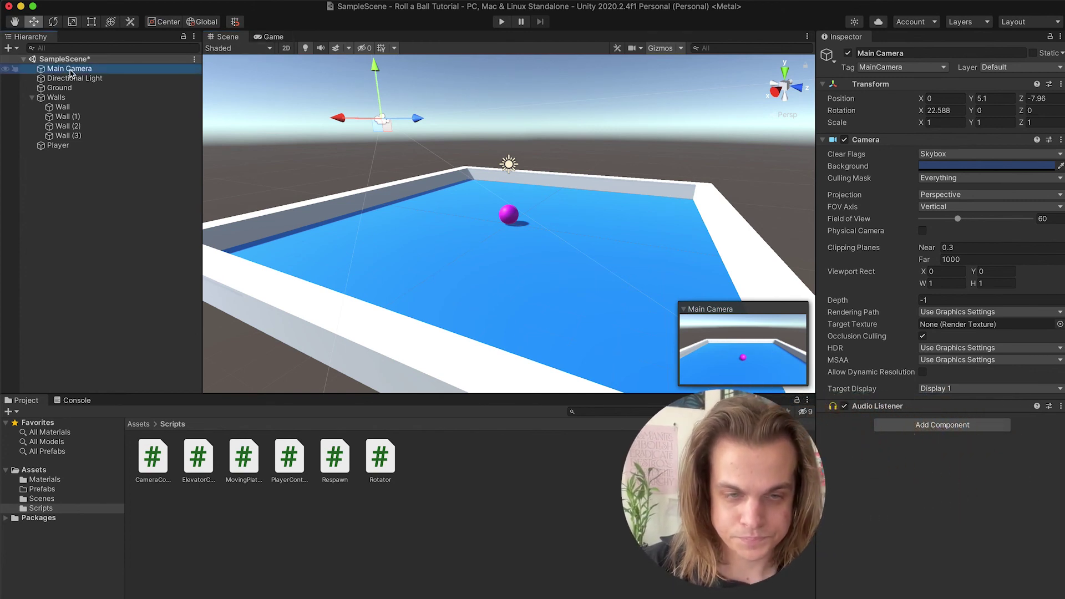
pyautogui.click(935, 432)
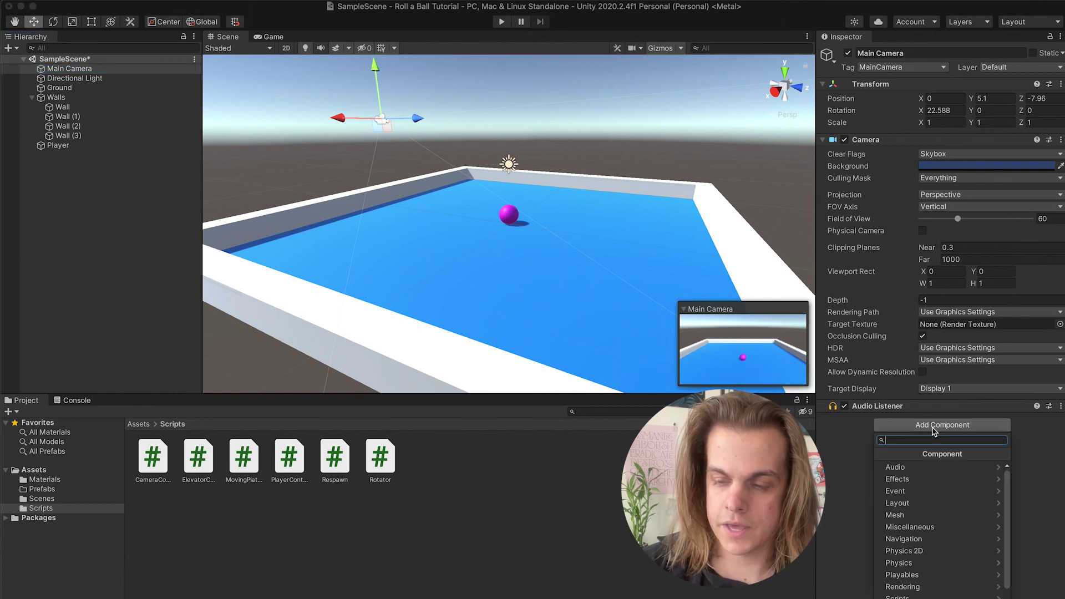
pyautogui.click(916, 585)
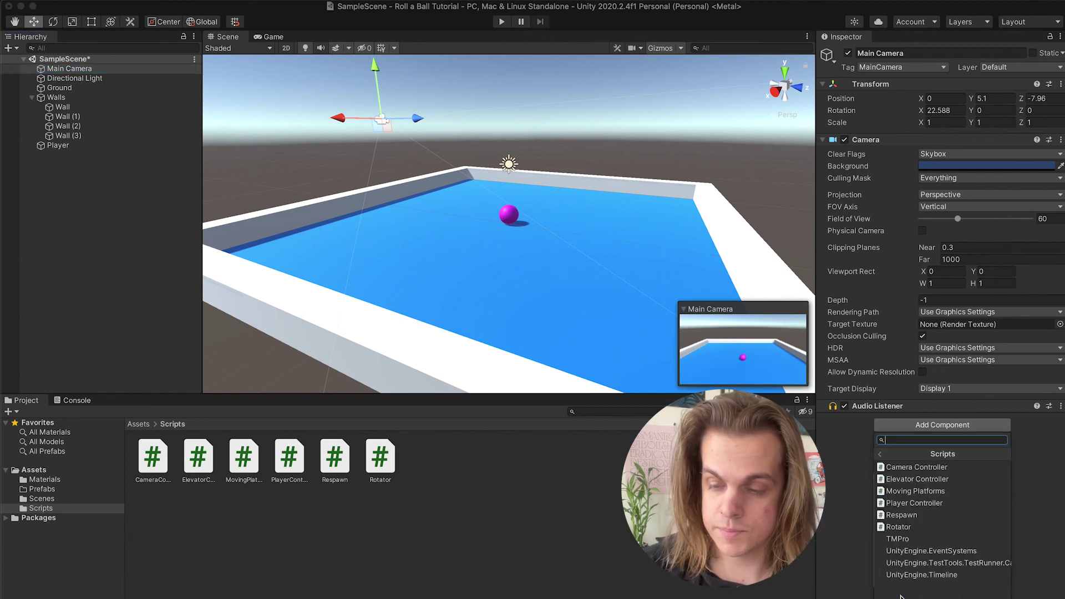
pyautogui.click(916, 468)
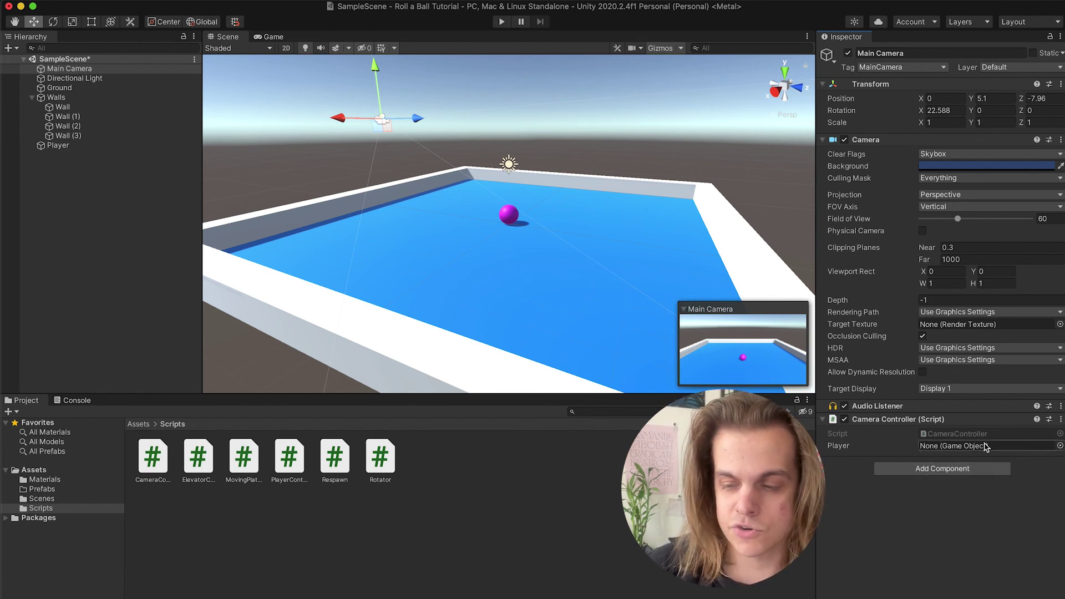
# Assign the Player object from the scene as the Player reference of the Main Camera's Camera Controller script
pyautogui.click(1060, 447)
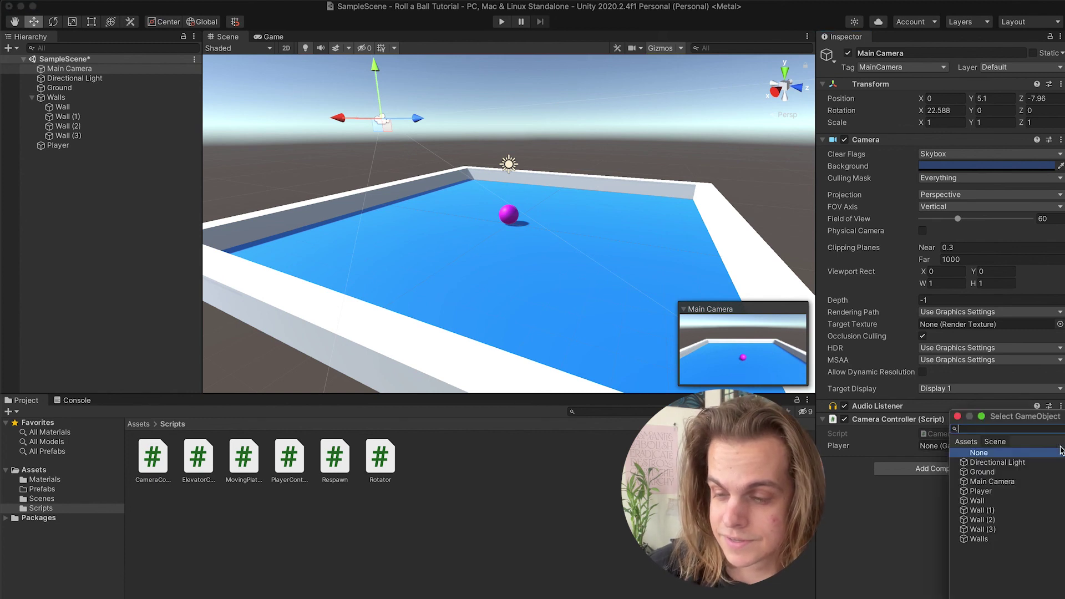
pyautogui.click(989, 491)
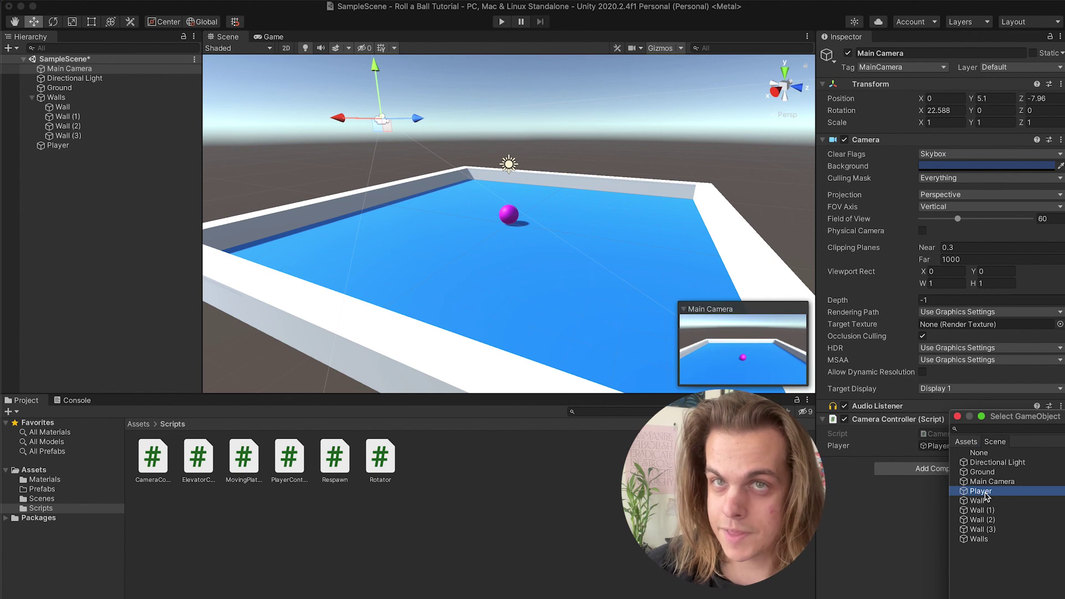
pyautogui.click(905, 529)
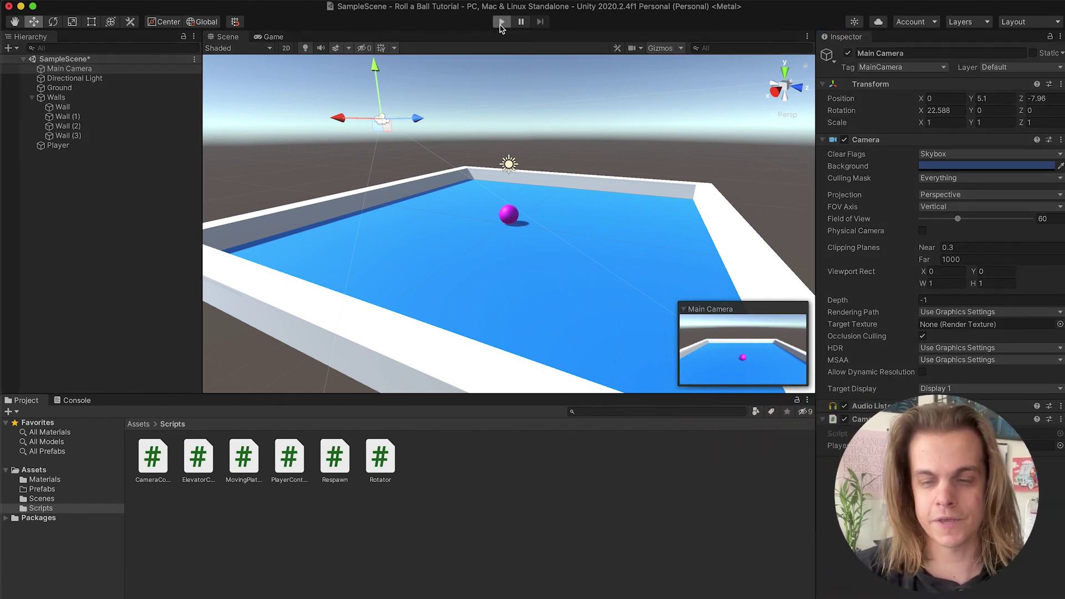
# Run the game, roll the ball left, backward and forward to test the camera following it, and stop the game
pyautogui.click(501, 22)
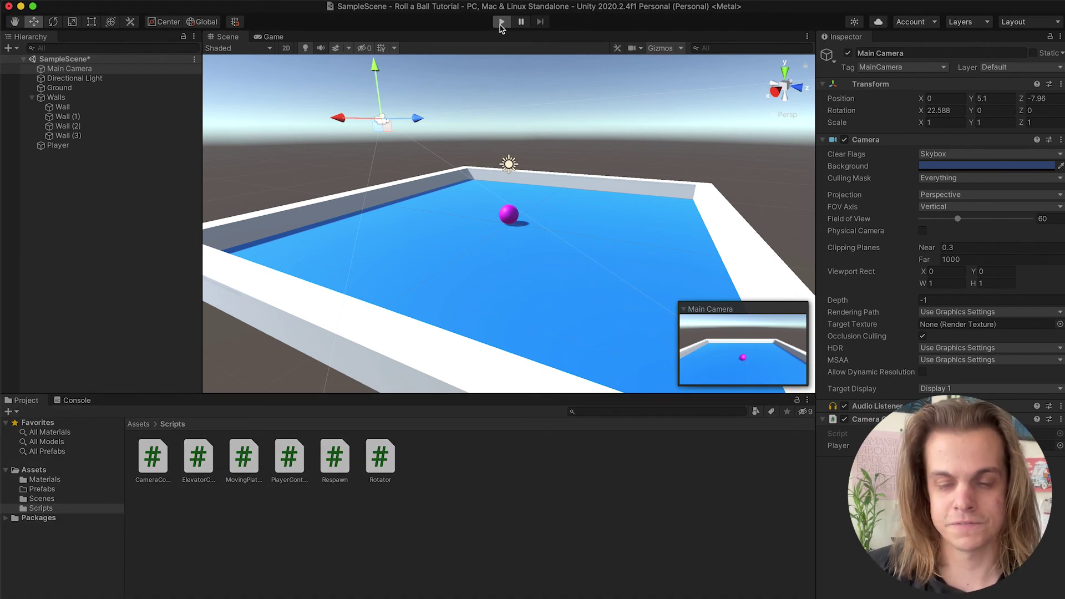
pyautogui.press('Left')
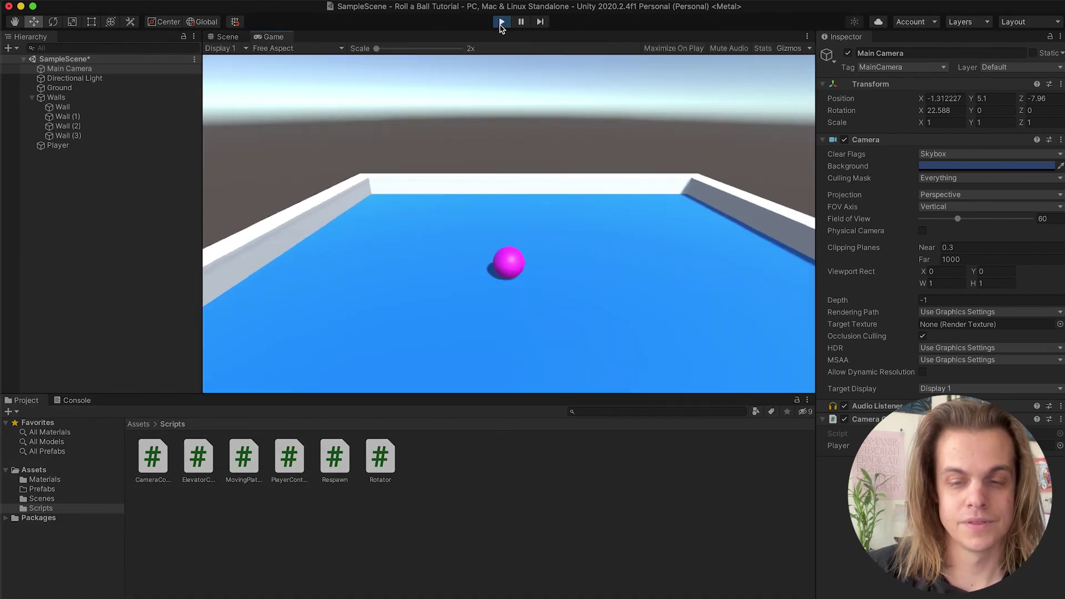
pyautogui.press('Down')
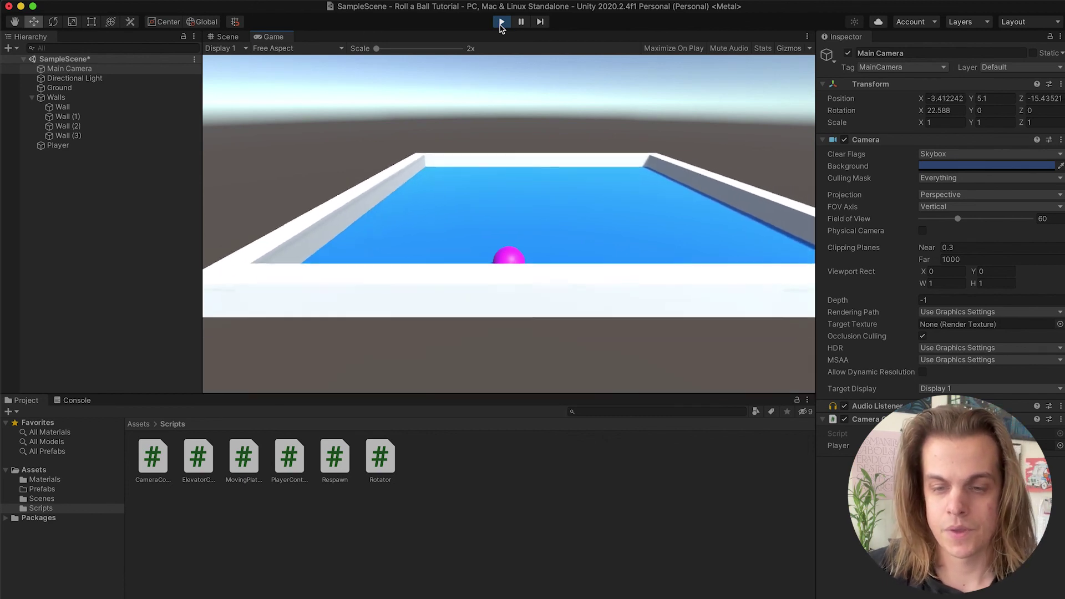
pyautogui.press('Up')
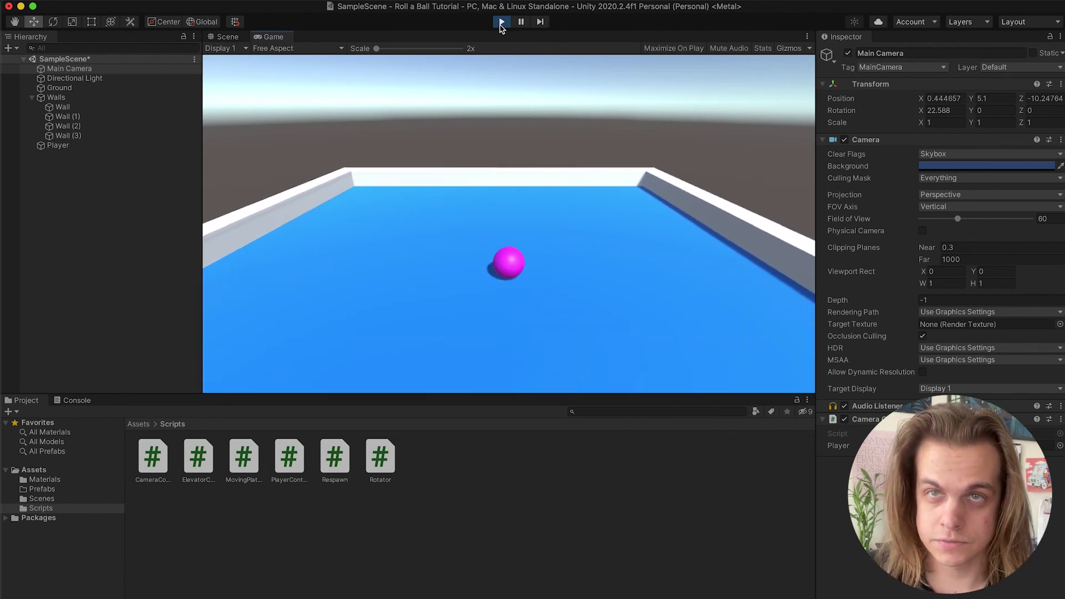
pyautogui.press('Left')
pyautogui.click(501, 23)
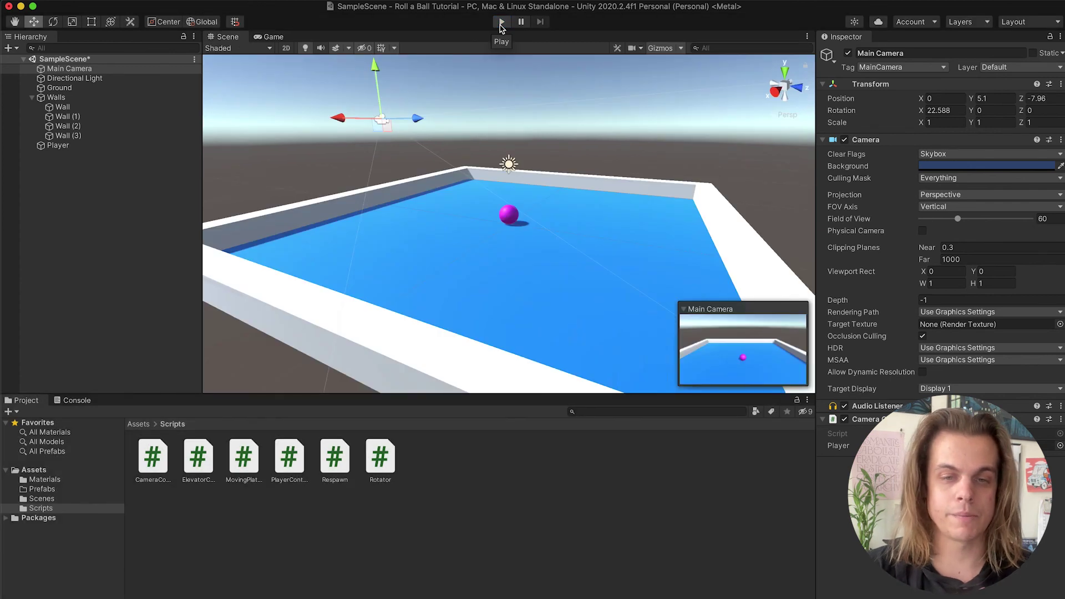